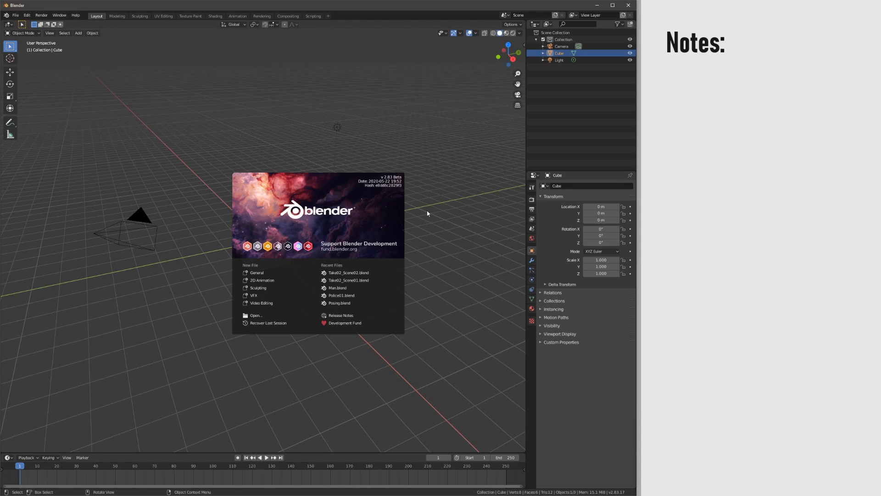
Step: Dismiss the splash screen and examine the default scene around the cube from different angles, positions and distances
{"action": "left_click", "coordinate": [409, 150]}
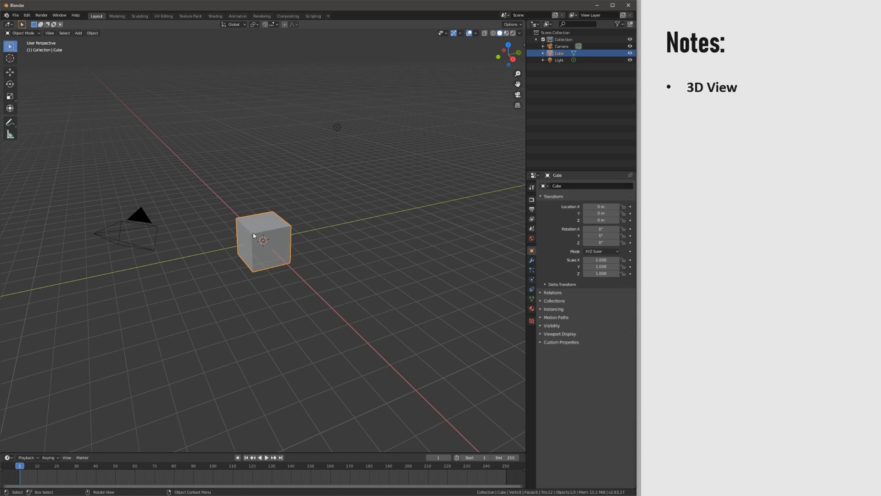
{"action": "middle_click_drag", "start_coordinate": [301, 357], "coordinate": [350, 364], "text": "shift"}
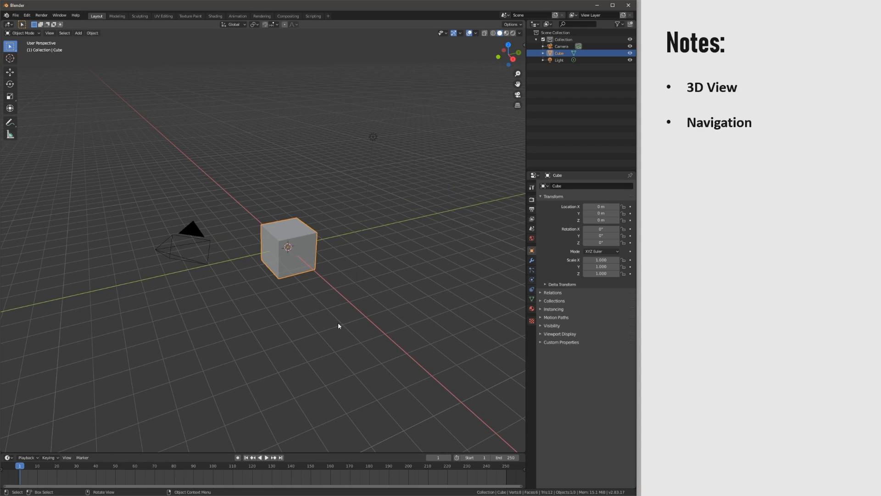
{"action": "middle_click_drag", "start_coordinate": [339, 325], "coordinate": [324, 312]}
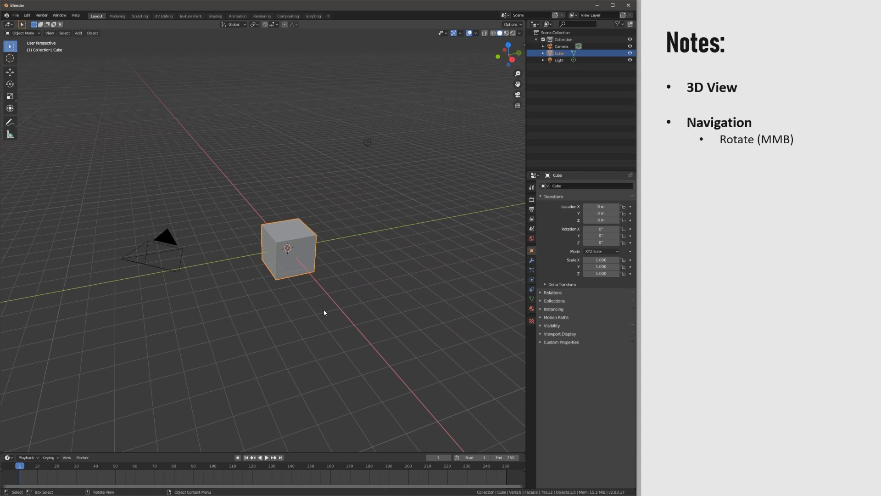
{"action": "key", "text": "shift"}
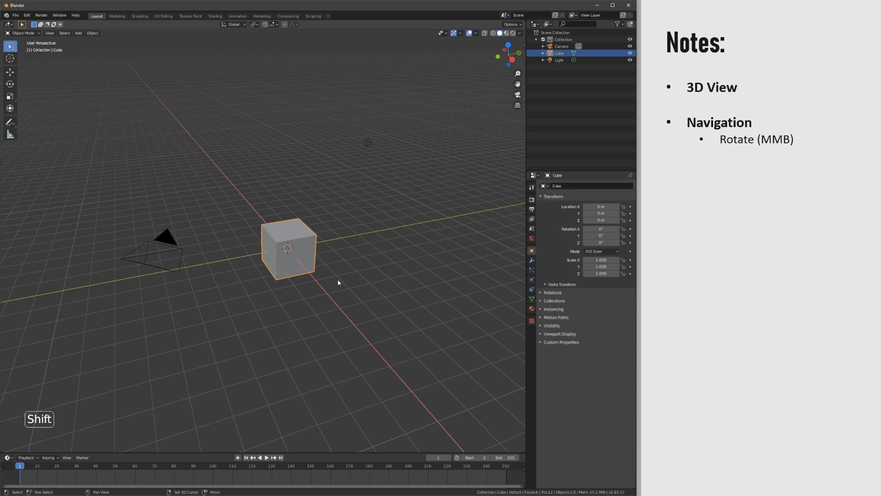
{"action": "middle_click_drag", "start_coordinate": [340, 260], "coordinate": [335, 226], "text": "shift"}
{"action": "key", "text": "ctrl"}
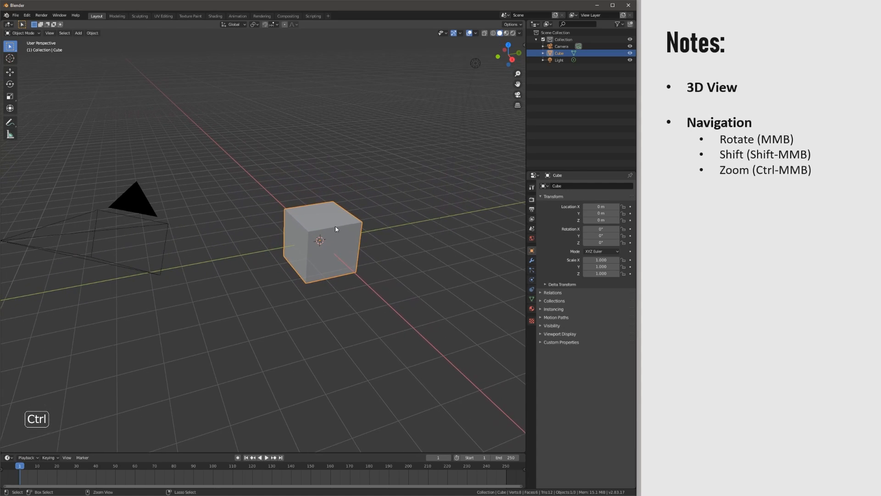
{"action": "middle_click_drag", "start_coordinate": [342, 314], "coordinate": [346, 358], "text": "ctrl"}
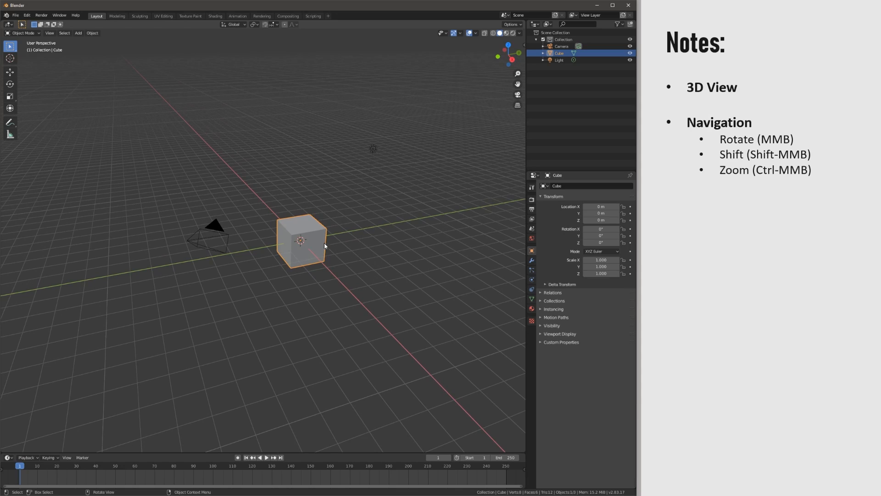
{"action": "key", "text": "shift"}
{"action": "middle_click_drag", "start_coordinate": [360, 267], "coordinate": [335, 246], "text": "shift"}
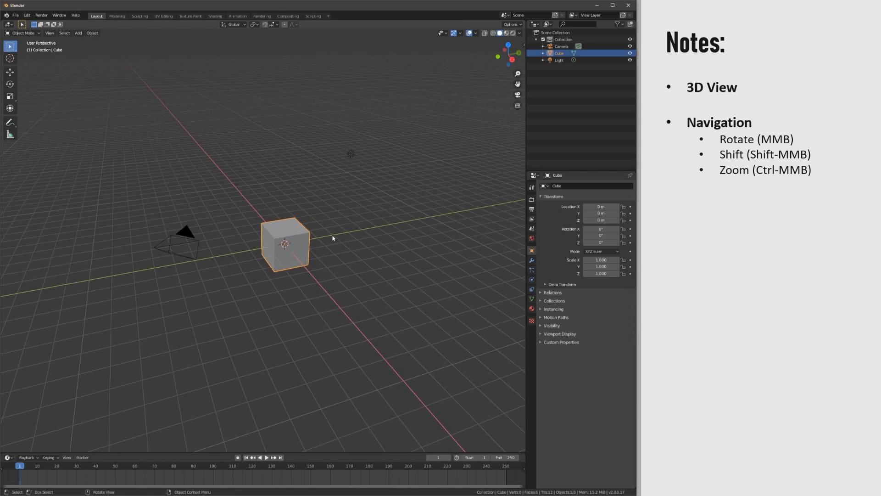
{"action": "middle_click_drag", "start_coordinate": [356, 303], "coordinate": [325, 305]}
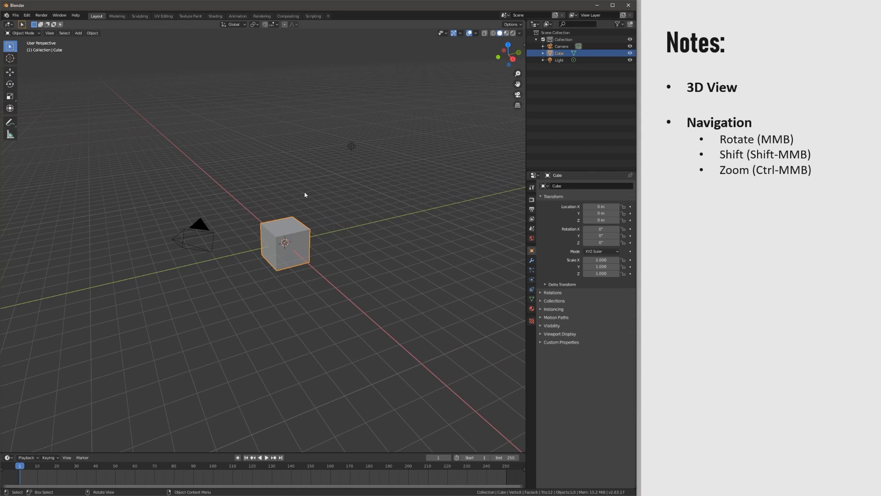
{"action": "middle_click_drag", "start_coordinate": [350, 226], "coordinate": [335, 250]}
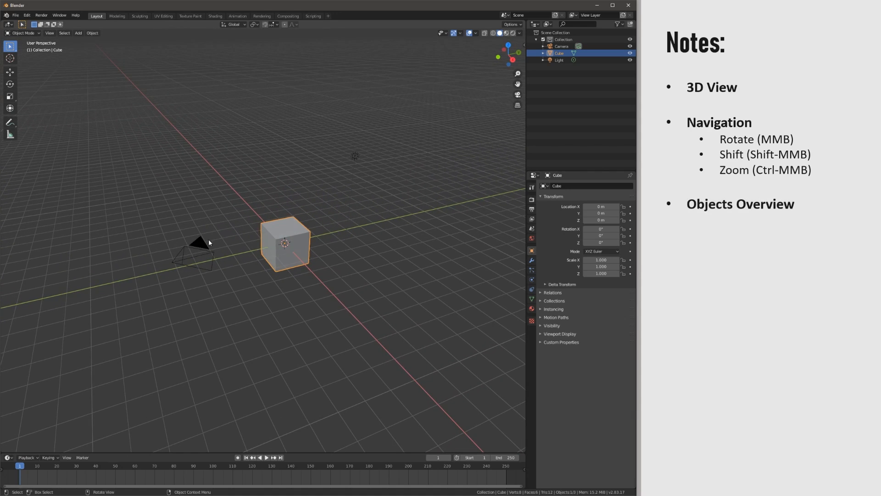
Step: Select the camera, the cube and the light individually in the 3D view, finishing with the cube selected
{"action": "left_click", "coordinate": [198, 247]}
{"action": "left_click", "coordinate": [284, 238]}
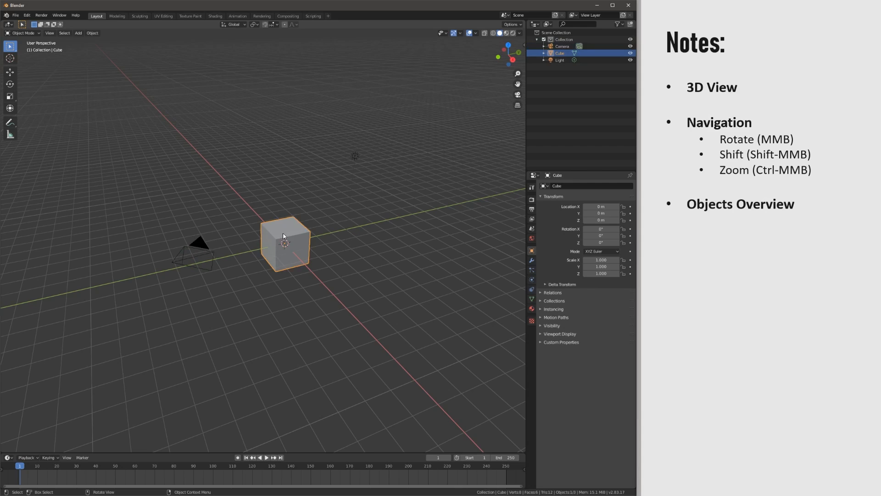
{"action": "left_click", "coordinate": [355, 156]}
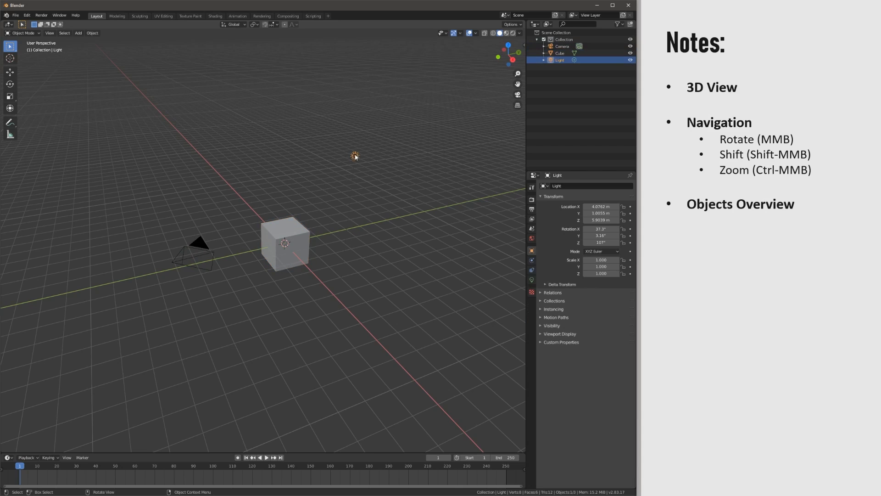
{"action": "left_click", "coordinate": [281, 238]}
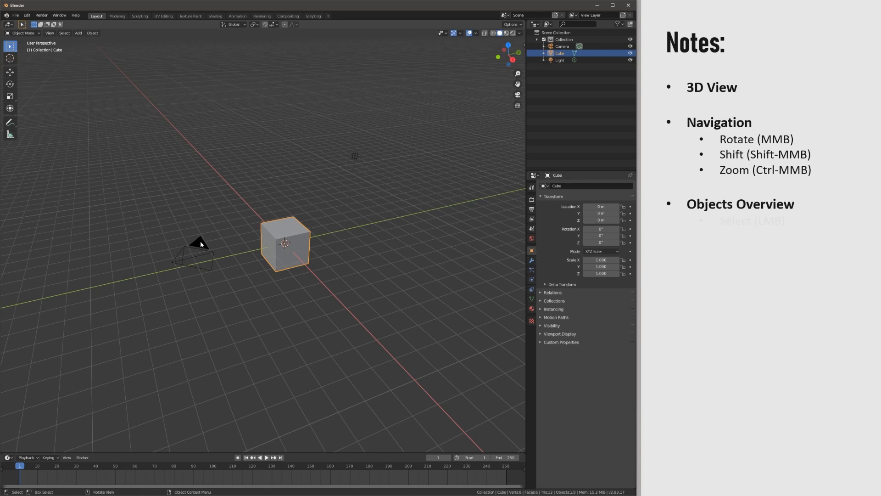
{"action": "left_click", "coordinate": [199, 243]}
{"action": "left_click", "coordinate": [285, 234]}
Step: Deselect the cube, then select all objects in the scene and deselect them all again
{"action": "left_click", "coordinate": [262, 120]}
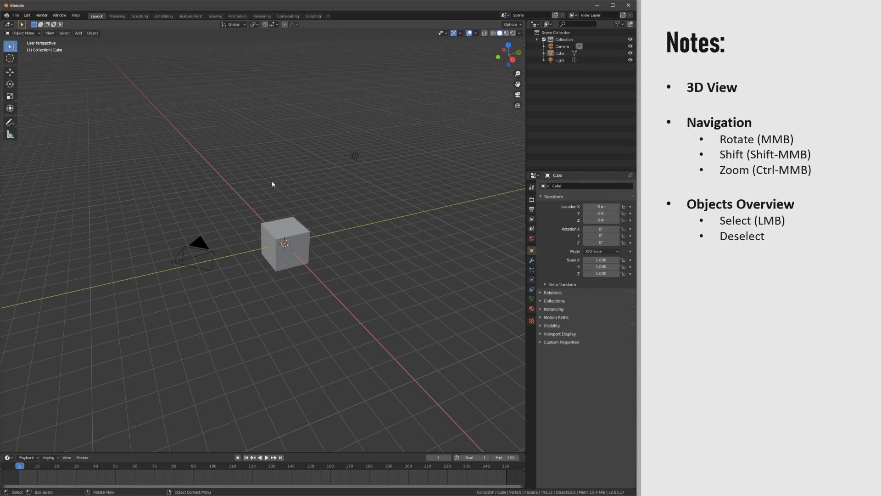
{"action": "key", "text": "a"}
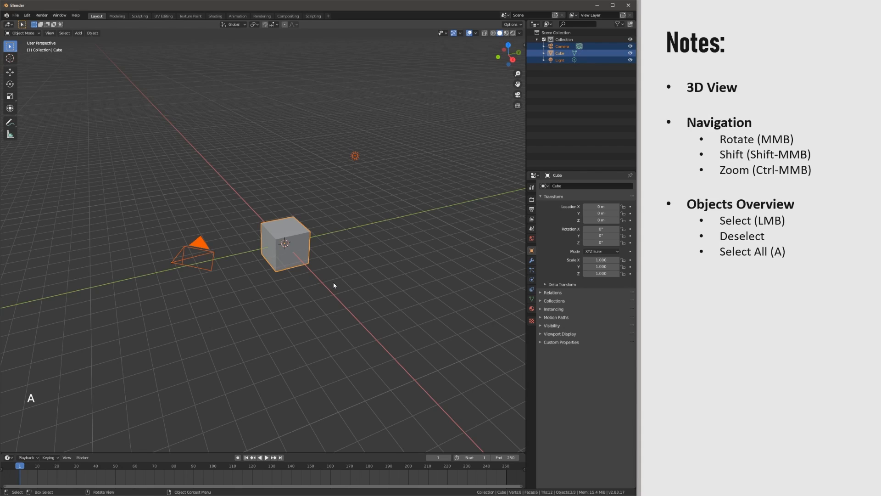
{"action": "key", "text": "alt+a"}
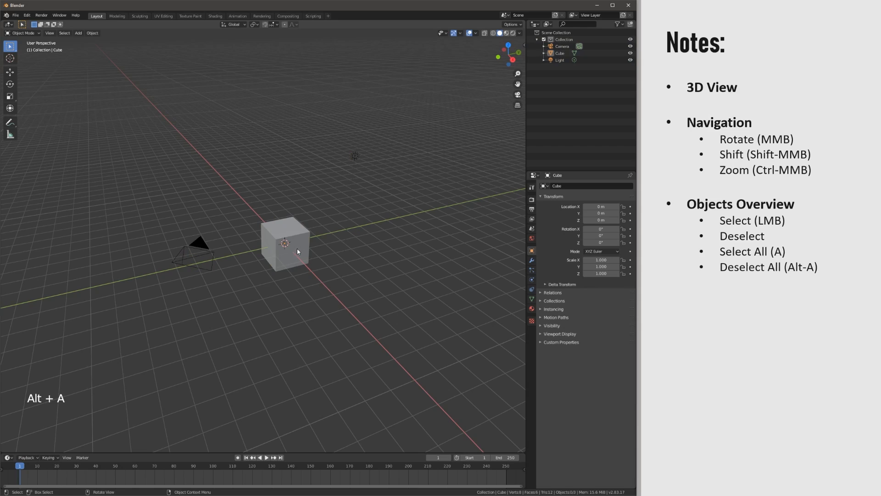
Step: Delete the default cube from the scene
{"action": "left_click", "coordinate": [277, 226]}
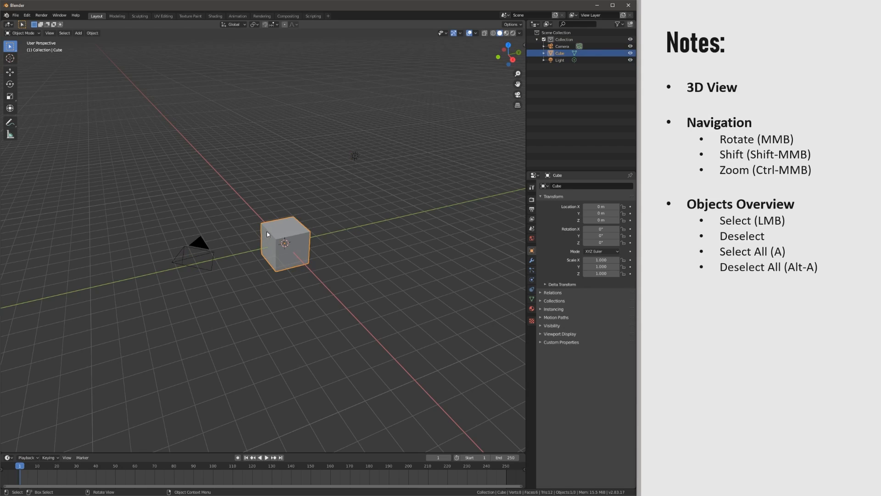
{"action": "key", "text": "x"}
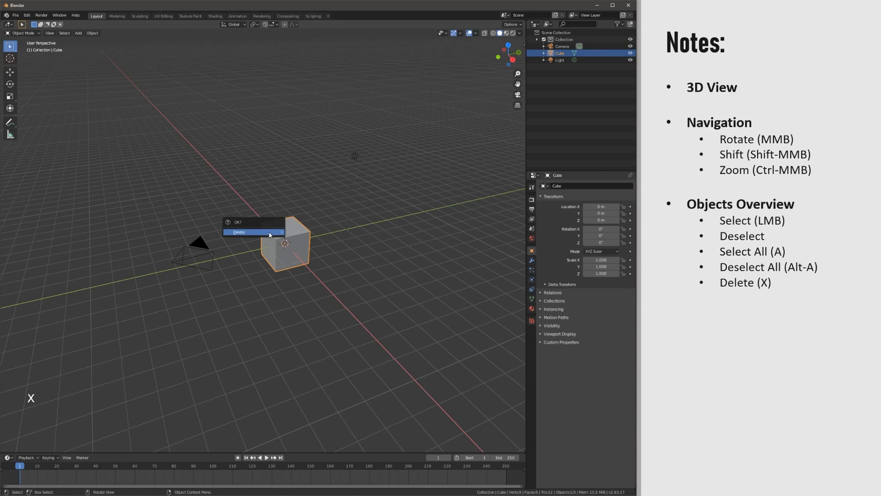
{"action": "left_click", "coordinate": [269, 233]}
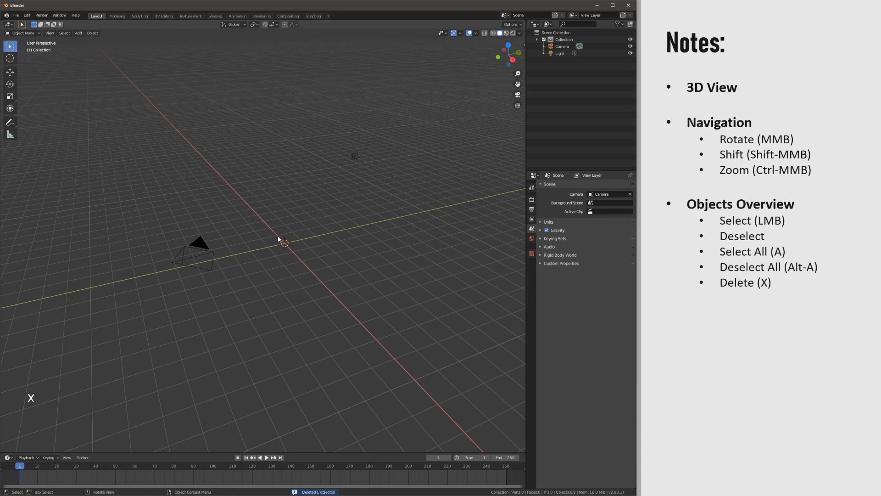
Step: Add a mesh circle at the world origin and delete it again
{"action": "middle_click_drag", "start_coordinate": [278, 238], "coordinate": [285, 219], "text": "shift"}
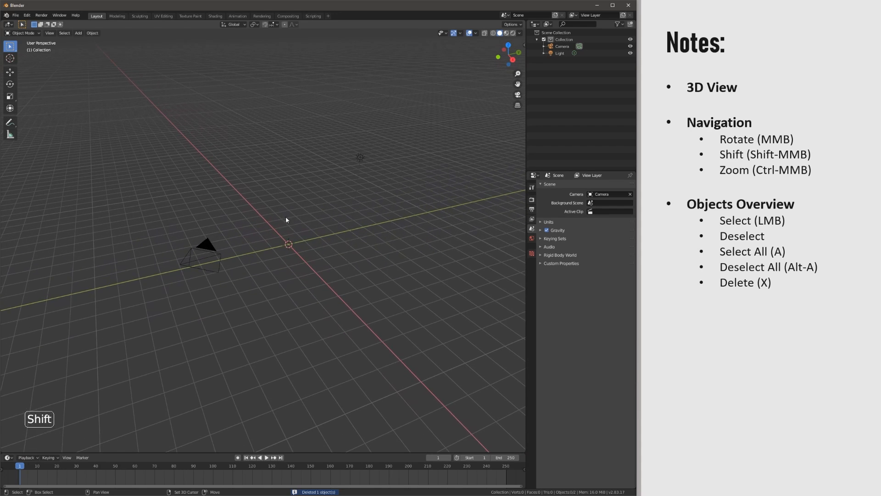
{"action": "key", "text": "shift+a"}
{"action": "mouse_move", "coordinate": [290, 222]}
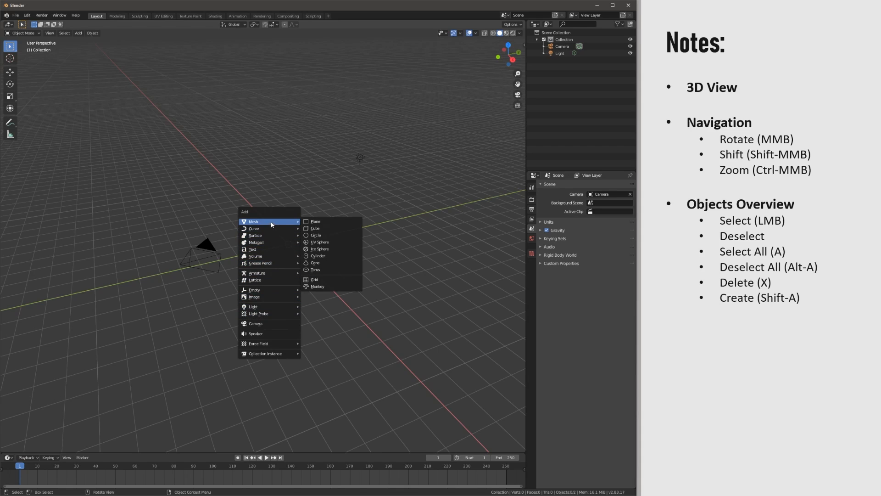
{"action": "left_click", "coordinate": [315, 234]}
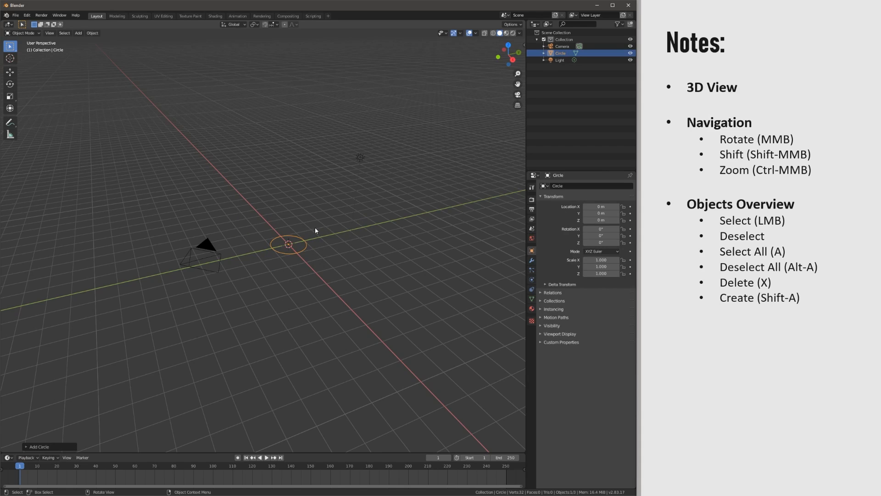
{"action": "key", "text": "x"}
{"action": "left_click", "coordinate": [310, 233]}
Step: Add a new mesh cube at the world origin
{"action": "key", "text": "shift+a"}
{"action": "mouse_move", "coordinate": [310, 233]}
{"action": "left_click", "coordinate": [338, 240]}
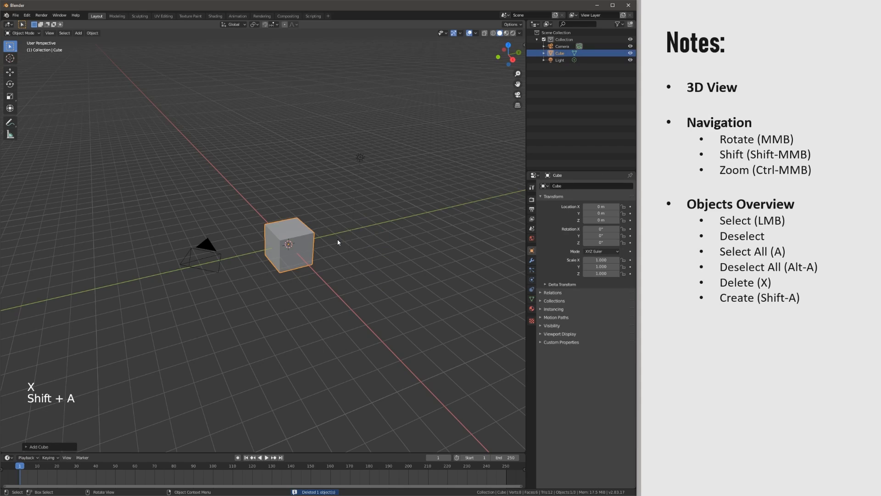
{"action": "left_click", "coordinate": [78, 33]}
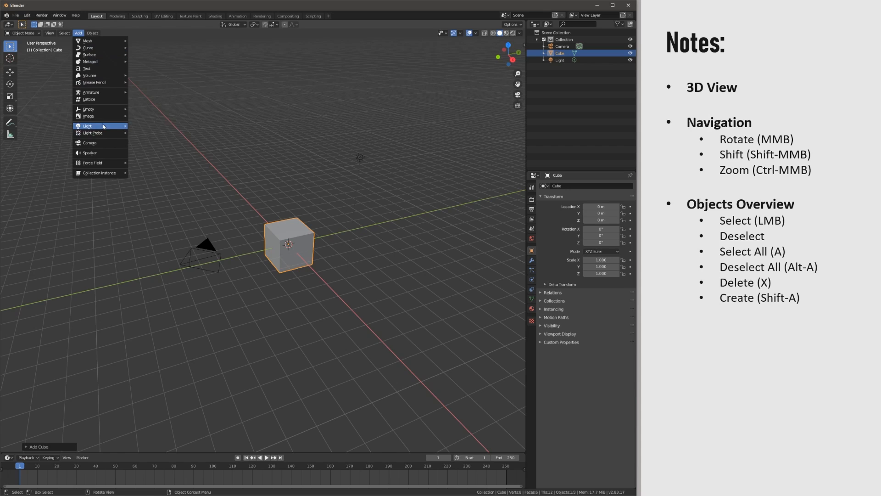
Step: Move the cube freehand to about X -2.04 m, Y -1.82 m, Z 2.18 m and rotate it slightly
{"action": "middle_click_drag", "start_coordinate": [304, 327], "coordinate": [269, 225], "text": "ctrl"}
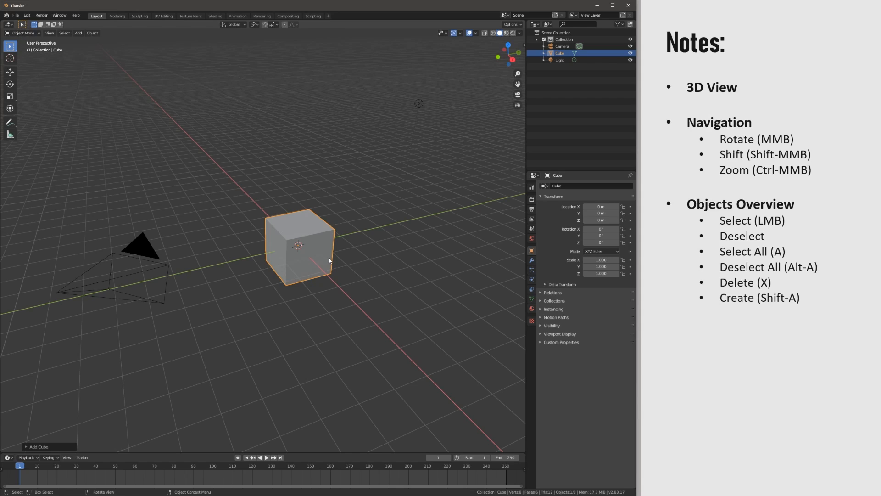
{"action": "key", "text": "g"}
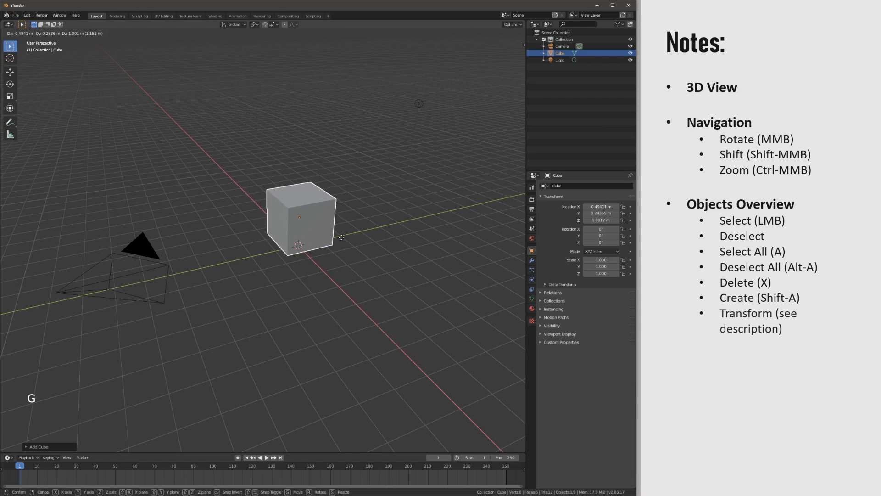
{"action": "left_click", "coordinate": [266, 194]}
{"action": "key", "text": "r"}
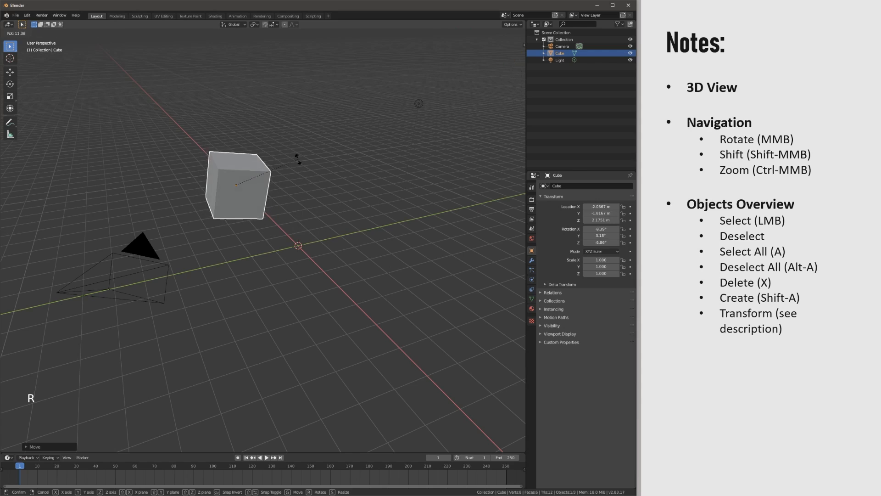
{"action": "left_click", "coordinate": [288, 156]}
Step: Scale the cube up to about 1.56 and move it back near the origin, to about X -0.35 m, Y 0.33 m, Z 0.79 m
{"action": "key", "text": "s"}
{"action": "left_click", "coordinate": [293, 178]}
{"action": "key", "text": "g"}
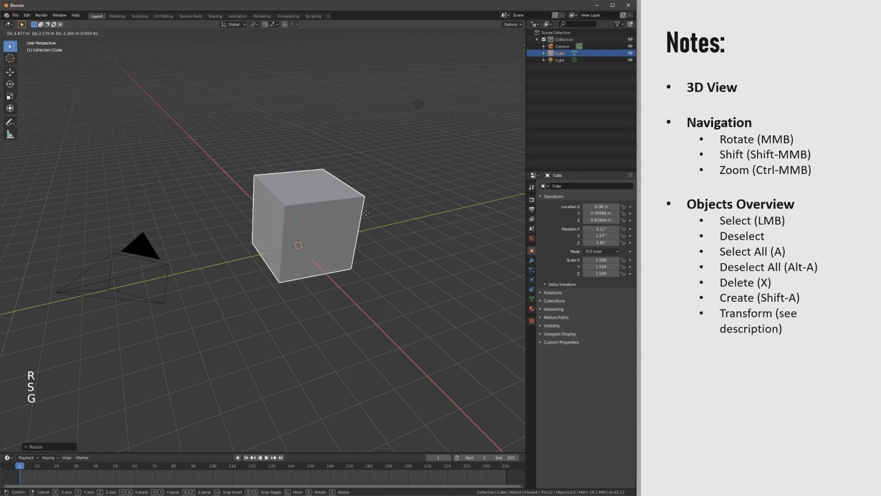
{"action": "left_click", "coordinate": [362, 215]}
Step: Tilt the cube freehand and move it to about X -1.53 m, Y -1.62 m, Z 1.47 m
{"action": "key", "text": "r"}
{"action": "left_click", "coordinate": [374, 206]}
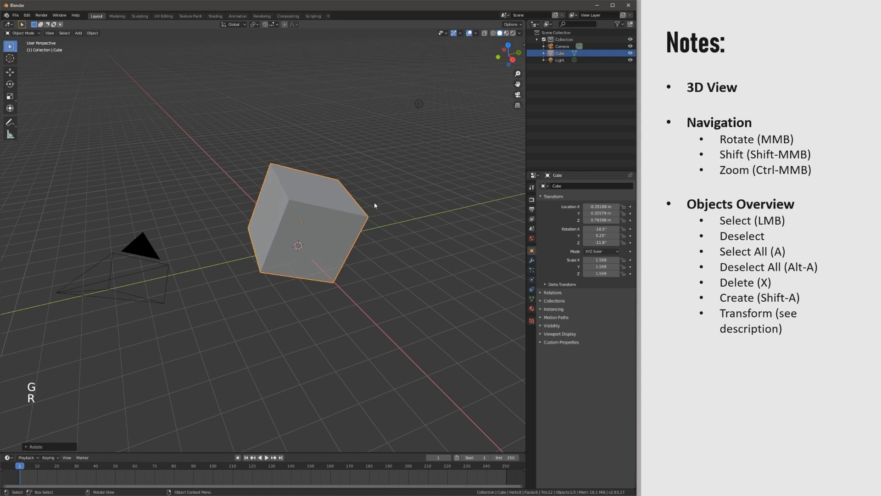
{"action": "key", "text": "g"}
{"action": "left_click", "coordinate": [316, 189]}
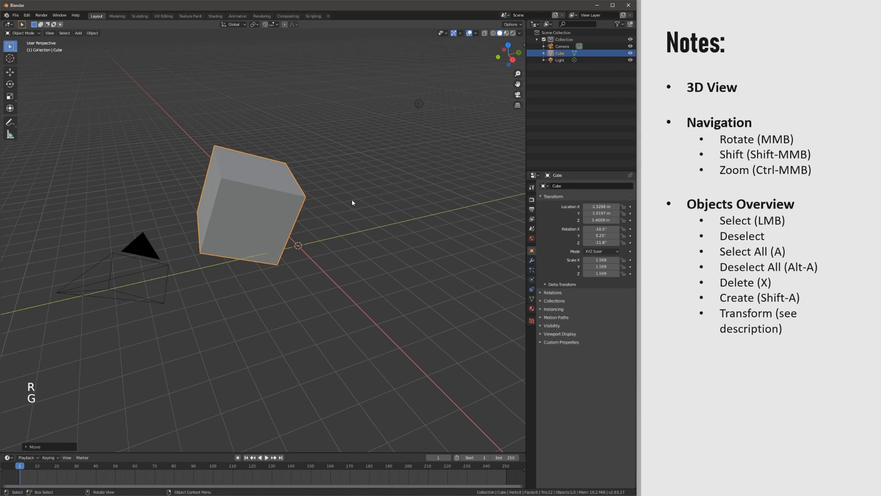
Step: Transform the cube freehand to a rotation of about 29°, -18°, 15°, scale 0.85, and location X -0.62 m, Y 1.48 m, Z 1.99 m
{"action": "key", "text": "r"}
{"action": "left_click", "coordinate": [317, 132]}
{"action": "key", "text": "s"}
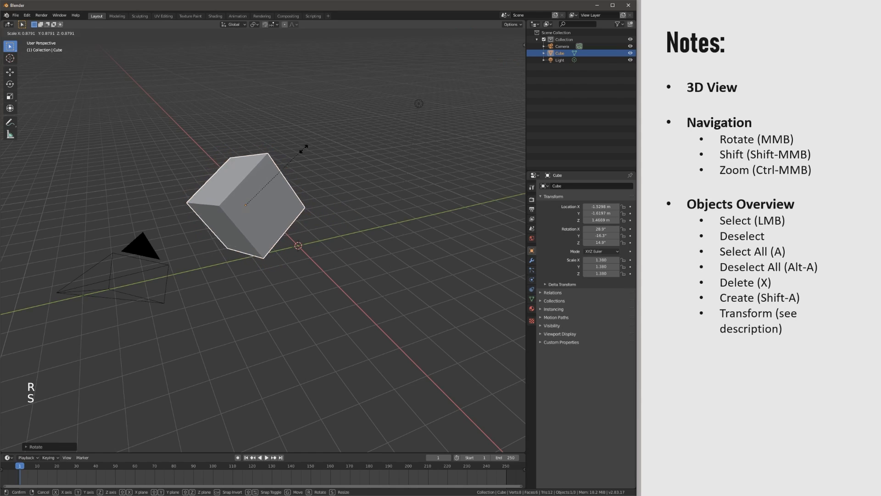
{"action": "left_click", "coordinate": [294, 180]}
{"action": "key", "text": "g"}
{"action": "left_click", "coordinate": [380, 185]}
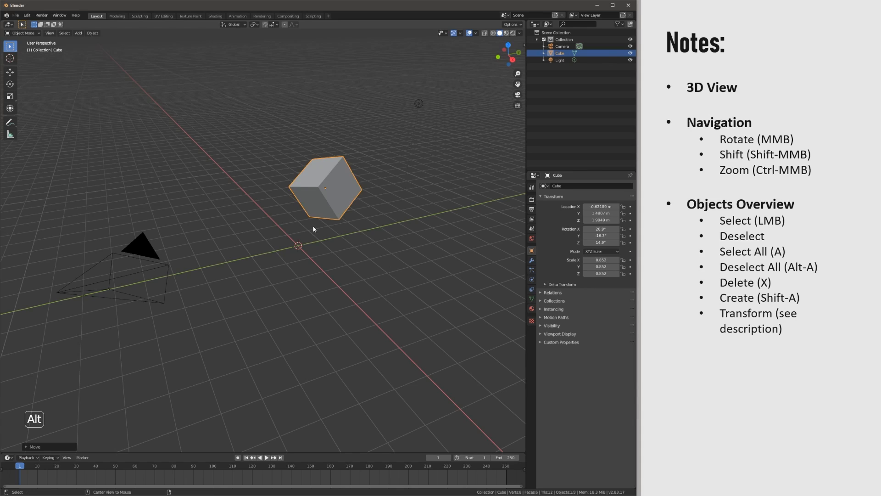
Step: Clear the cube's rotation, location and scale back to their defaults
{"action": "key", "text": "alt+r"}
{"action": "key", "text": "alt+g"}
{"action": "key", "text": "alt+s"}
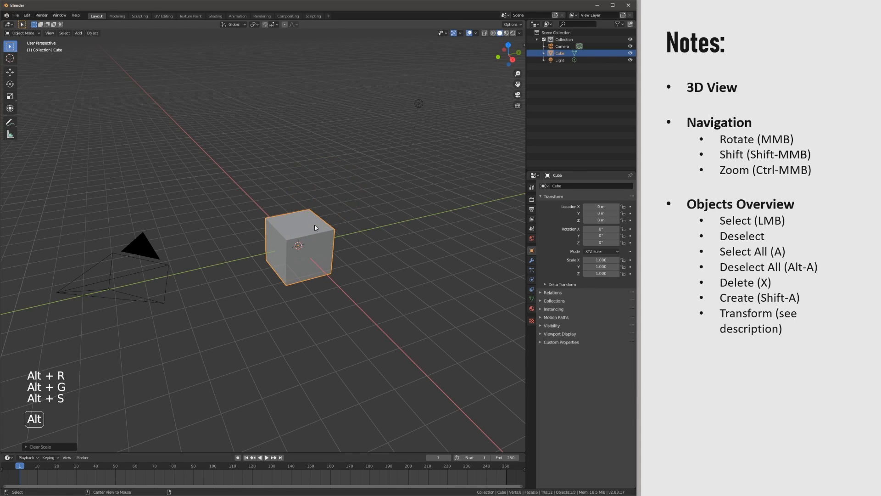
Step: Select the camera object in the 3D view
{"action": "middle_click_drag", "start_coordinate": [320, 263], "coordinate": [351, 260], "text": "shift"}
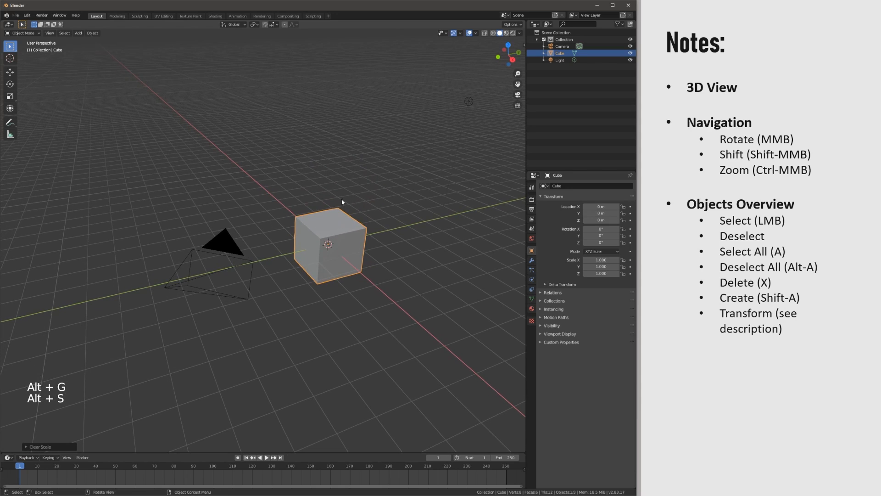
{"action": "middle_click_drag", "start_coordinate": [372, 290], "coordinate": [352, 304], "text": "shift"}
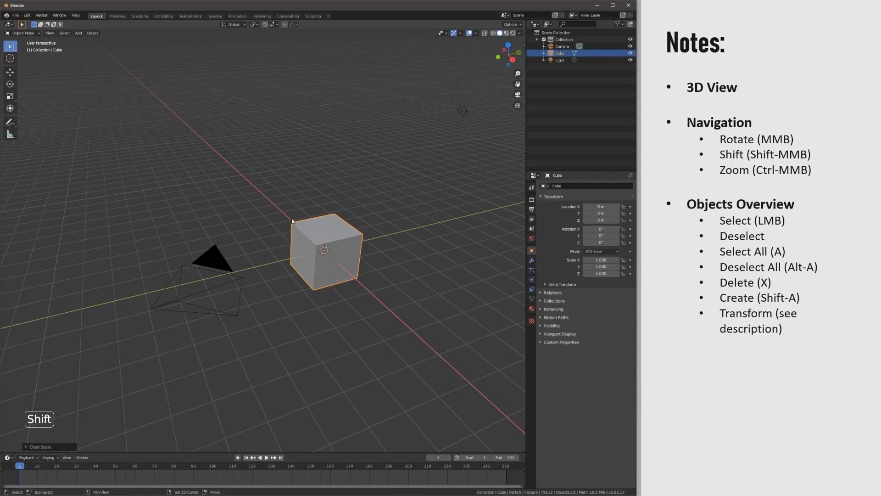
{"action": "left_click", "coordinate": [220, 258]}
{"action": "middle_click_drag", "start_coordinate": [339, 245], "coordinate": [264, 219], "text": "shift"}
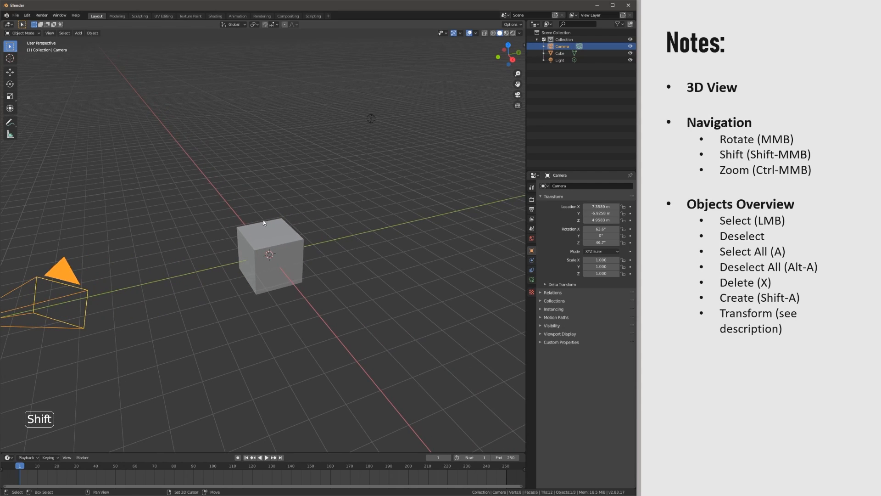
Step: Select the light object in the 3D view and look through the mesh types that can be added
{"action": "left_click", "coordinate": [282, 222]}
{"action": "left_click", "coordinate": [371, 120]}
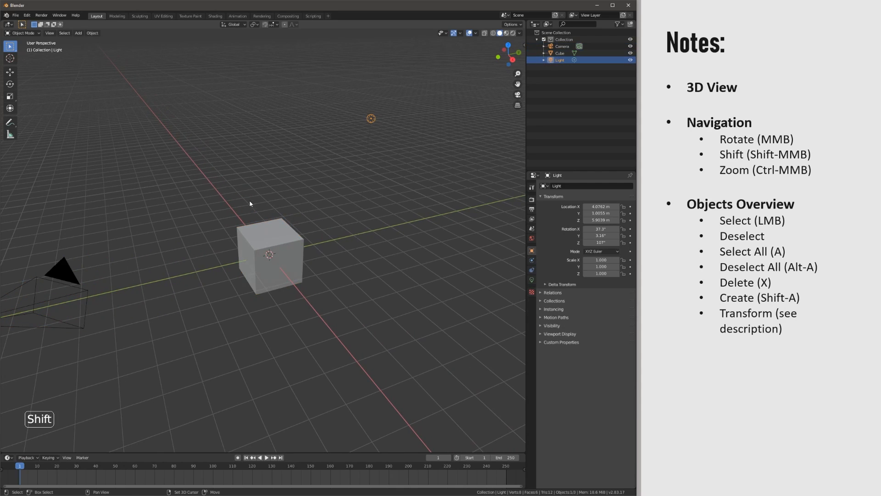
{"action": "key", "text": "shift+a"}
{"action": "mouse_move", "coordinate": [240, 209]}
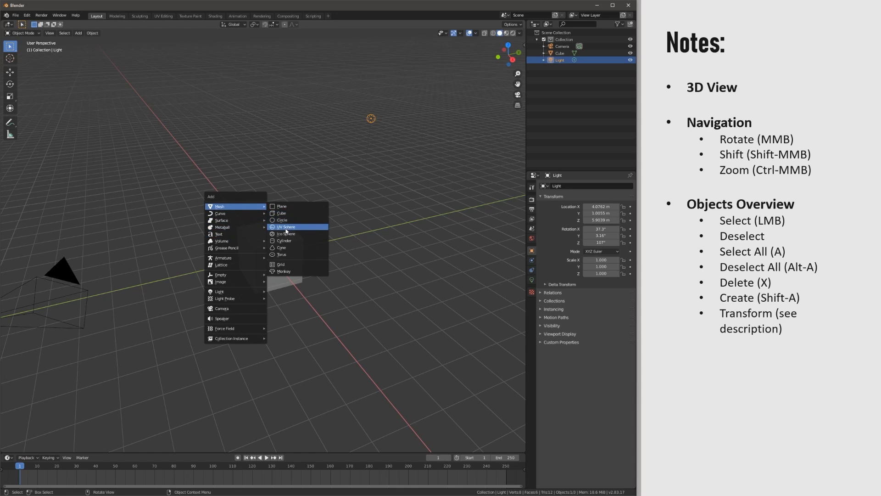
{"action": "middle_click_drag", "start_coordinate": [325, 240], "coordinate": [368, 235], "text": "shift"}
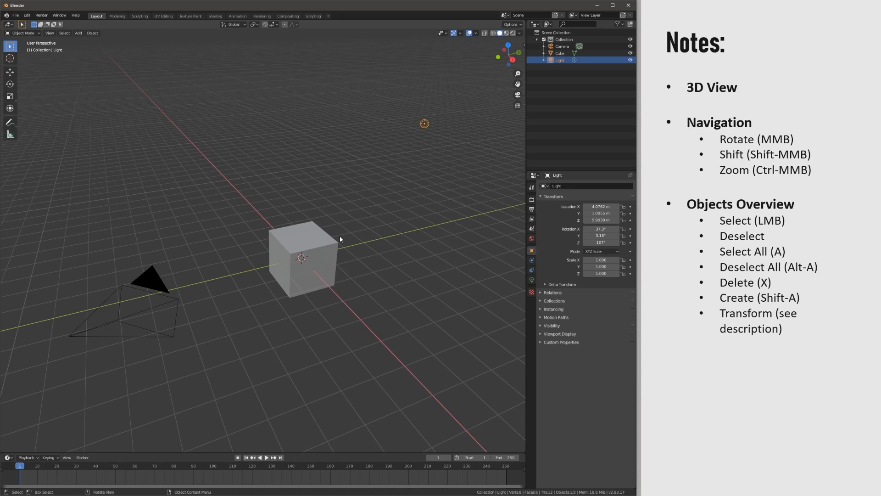
Step: Add a cube mesh and move it freehand to about X -0.95 m, Y -0.77 m, Z 1.06 m
{"action": "key", "text": "shift+a"}
{"action": "mouse_move", "coordinate": [316, 216]}
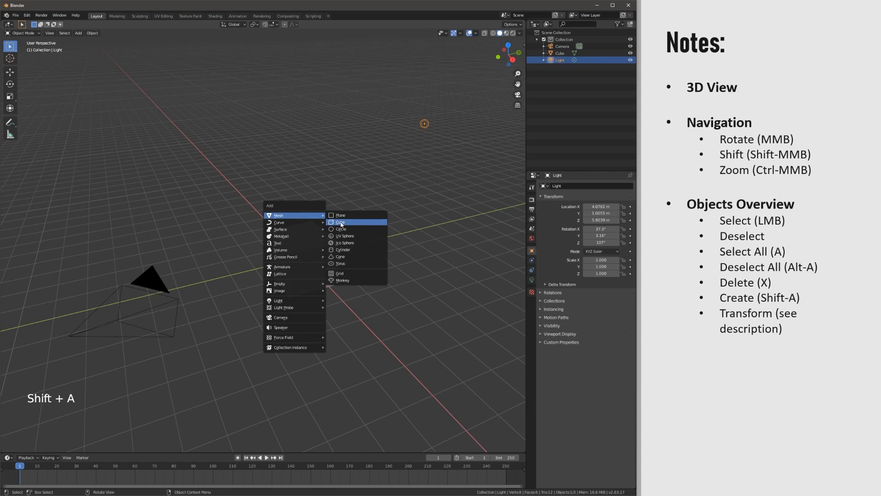
{"action": "left_click", "coordinate": [347, 223]}
{"action": "key", "text": "g"}
{"action": "left_click", "coordinate": [321, 202]}
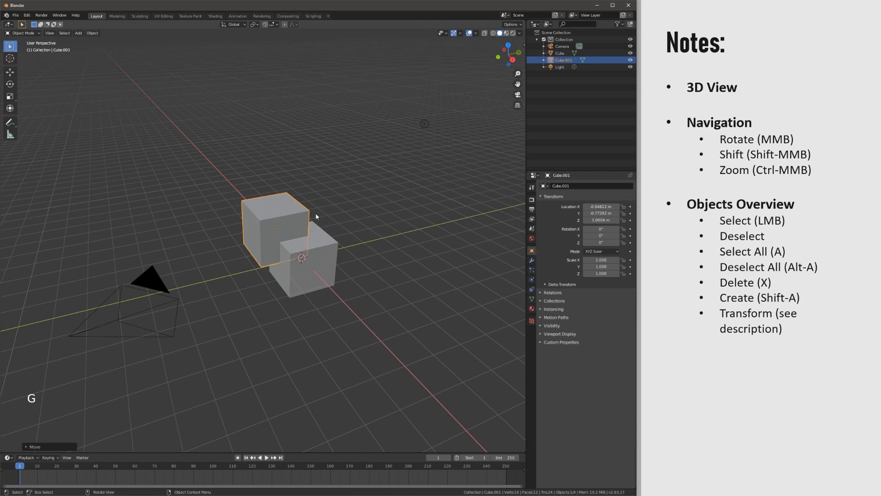
Step: Select all objects in the scene and delete them
{"action": "key", "text": "a"}
{"action": "key", "text": "x"}
{"action": "left_click", "coordinate": [324, 231]}
Step: Add an ico sphere mesh at the origin and set its subdivisions to 4
{"action": "key", "text": "shift+a"}
{"action": "mouse_move", "coordinate": [326, 231]}
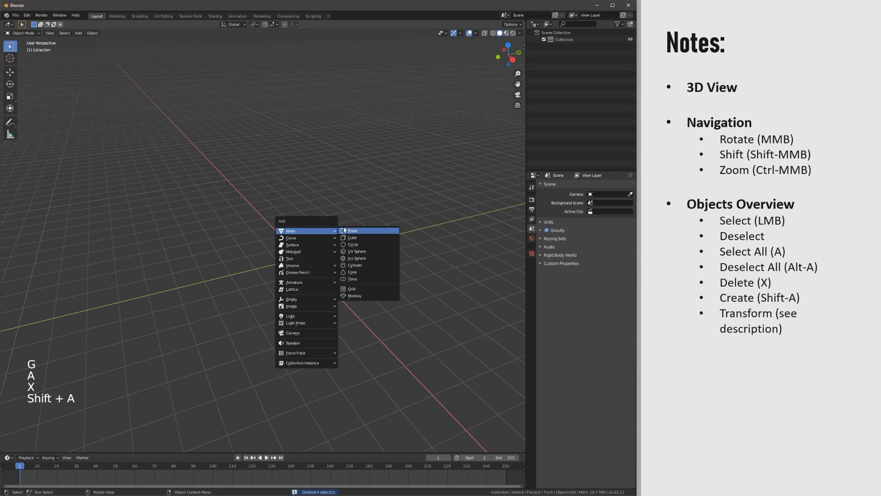
{"action": "left_click", "coordinate": [367, 258]}
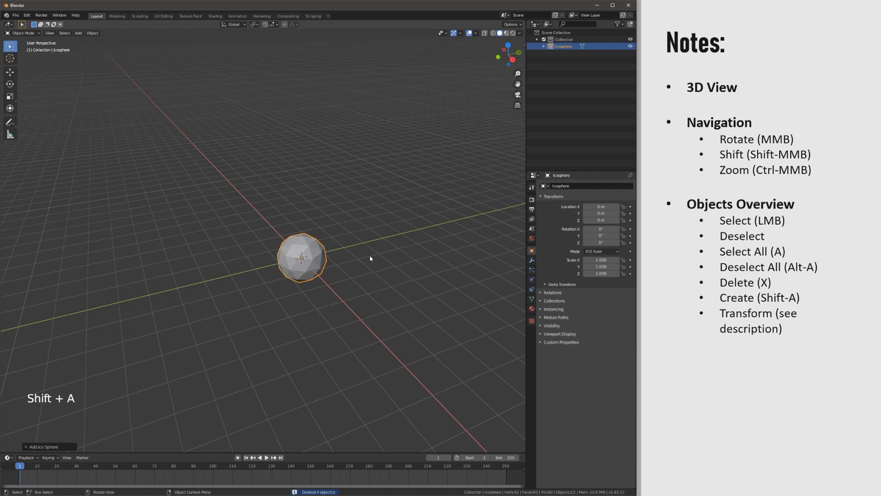
{"action": "middle_click_drag", "start_coordinate": [338, 251], "coordinate": [319, 211], "text": "ctrl"}
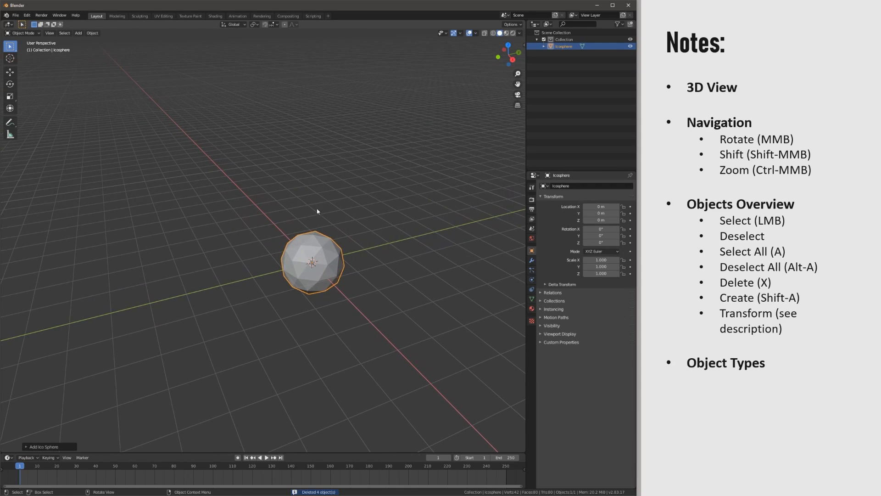
{"action": "key", "text": "F9"}
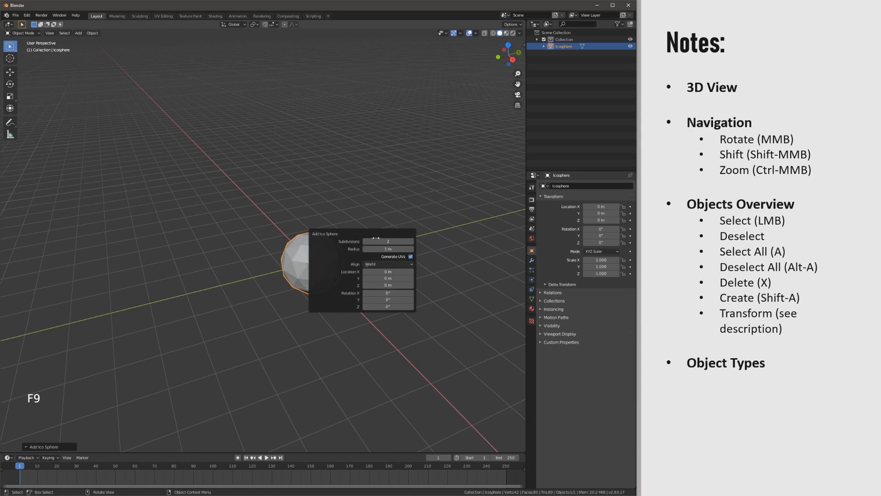
{"action": "left_click", "coordinate": [412, 242]}
{"action": "left_click", "coordinate": [411, 242]}
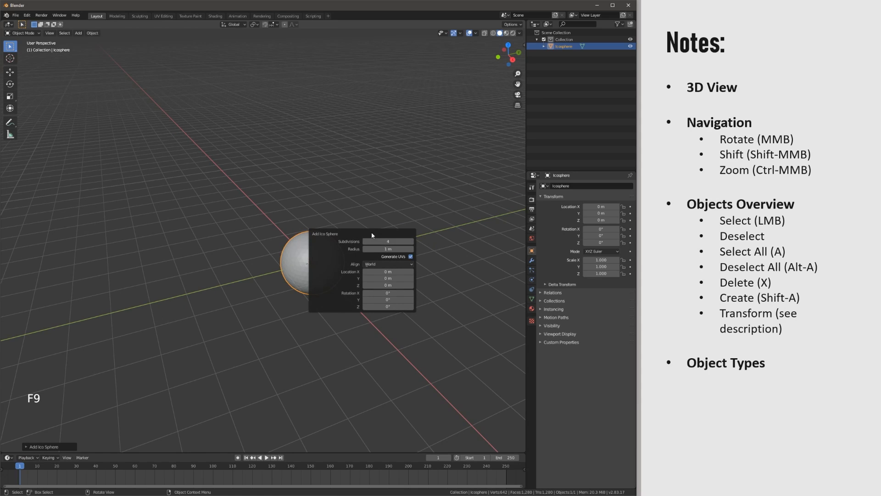
Step: Toggle the ico sphere's selection and look through the available interaction modes, keeping Object Mode with the sphere deselected
{"action": "middle_click_drag", "start_coordinate": [381, 228], "coordinate": [315, 112], "text": "shift"}
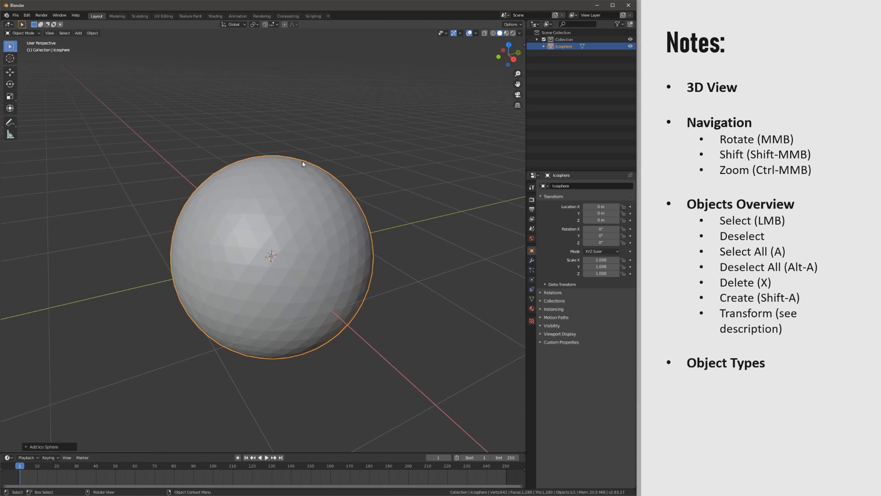
{"action": "middle_click_drag", "start_coordinate": [248, 322], "coordinate": [334, 272], "text": "shift"}
{"action": "middle_click_drag", "start_coordinate": [271, 193], "coordinate": [321, 227], "text": "shift"}
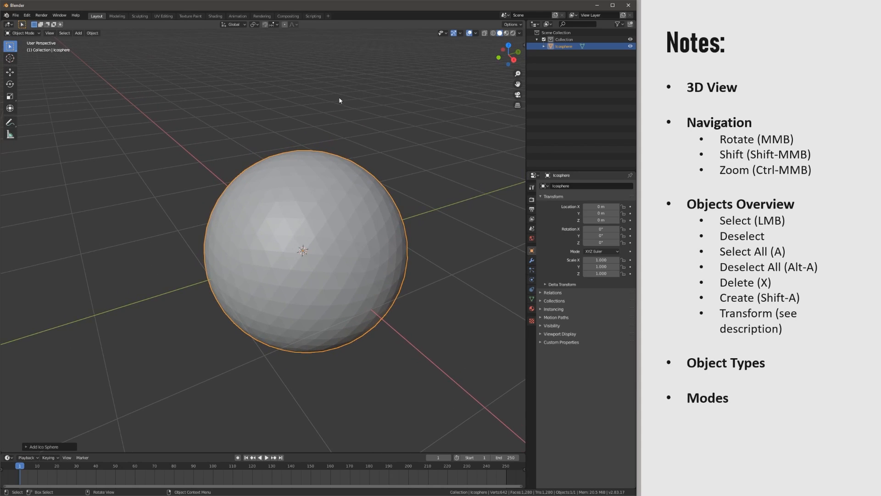
{"action": "left_click", "coordinate": [353, 103]}
{"action": "left_click", "coordinate": [324, 186]}
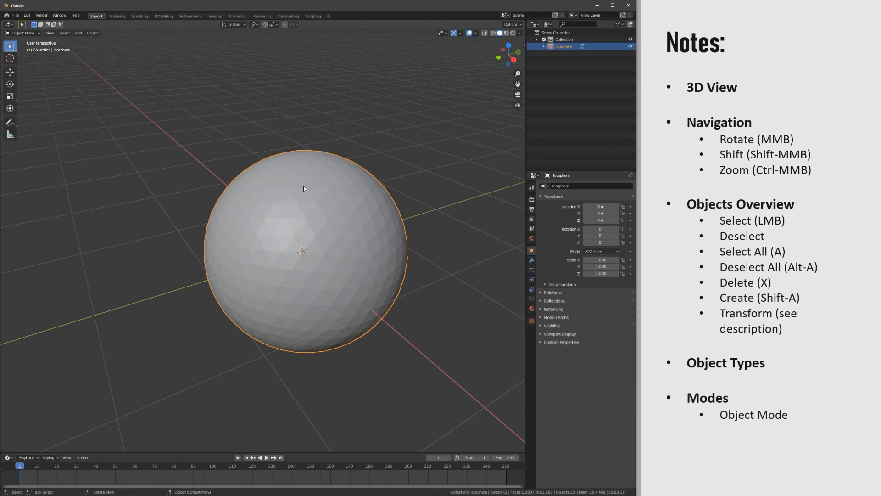
{"action": "left_click", "coordinate": [39, 44]}
{"action": "left_click", "coordinate": [23, 33]}
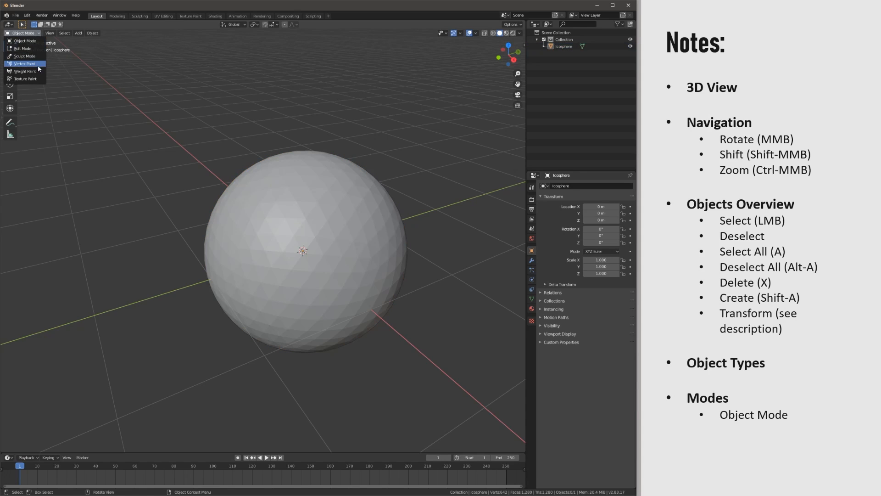
{"action": "left_click", "coordinate": [36, 42]}
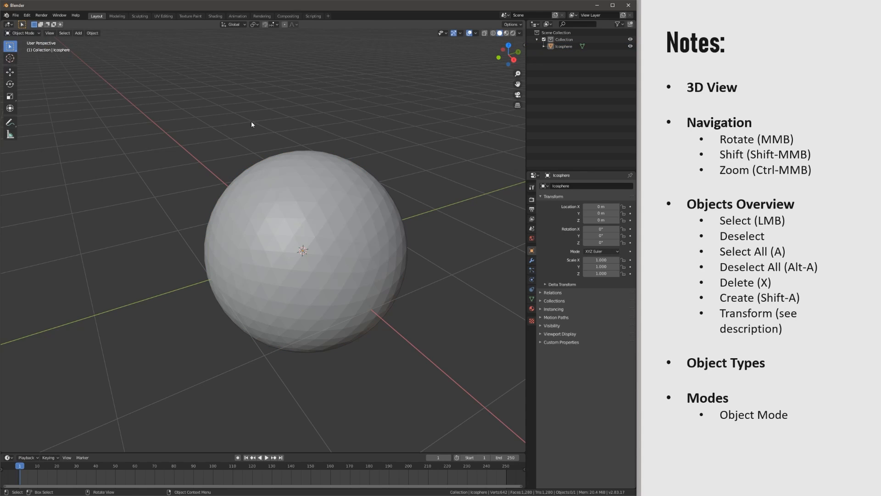
Step: Add a camera and move it freehand to about X -0.41 m, Y 1.84 m, Z 1.87 m, behind the sphere
{"action": "middle_click_drag", "start_coordinate": [351, 173], "coordinate": [301, 173], "text": "ctrl"}
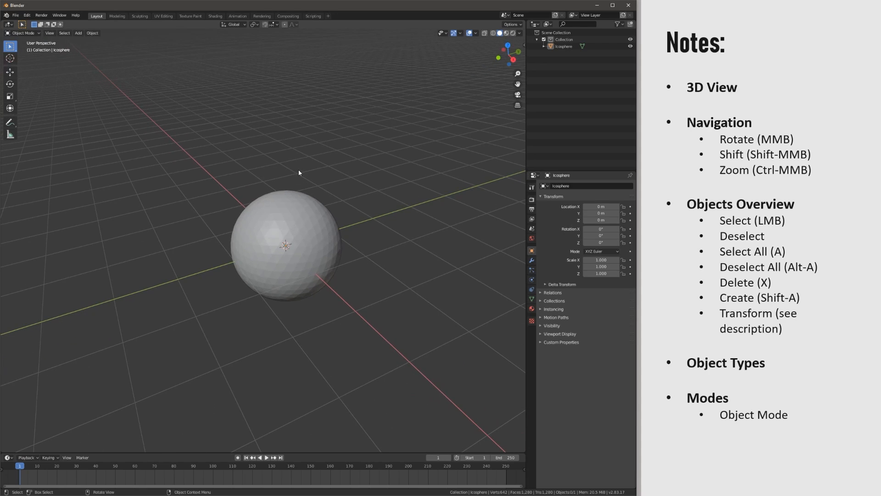
{"action": "key", "text": "shift+a"}
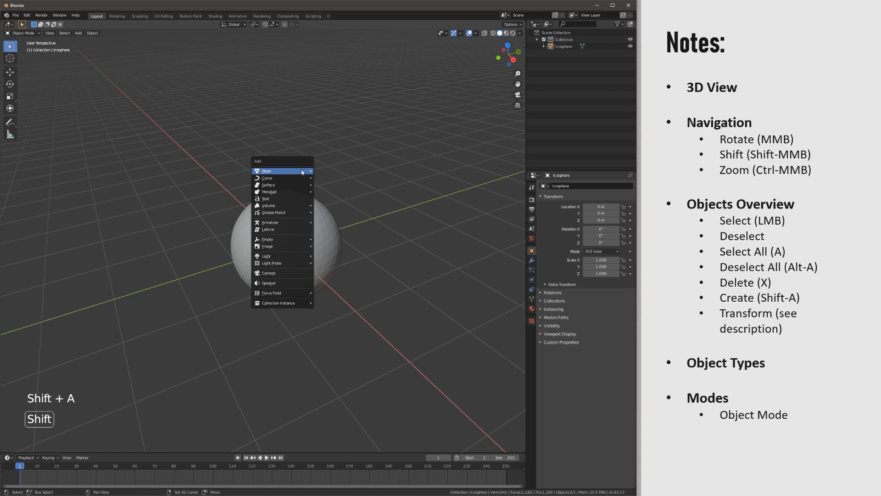
{"action": "left_click", "coordinate": [292, 273]}
{"action": "key", "text": "g"}
{"action": "left_click", "coordinate": [322, 128]}
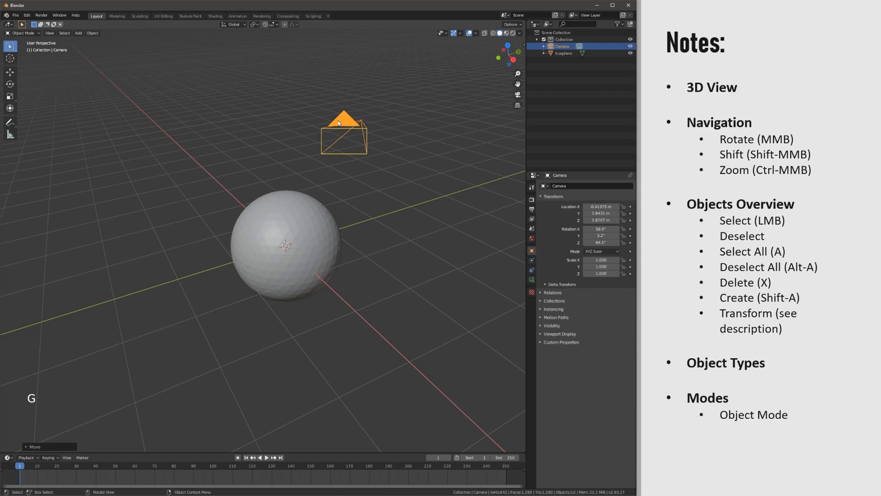
Step: Select the ico sphere, switch it to Edit Mode and deselect all its vertices
{"action": "left_click", "coordinate": [45, 33]}
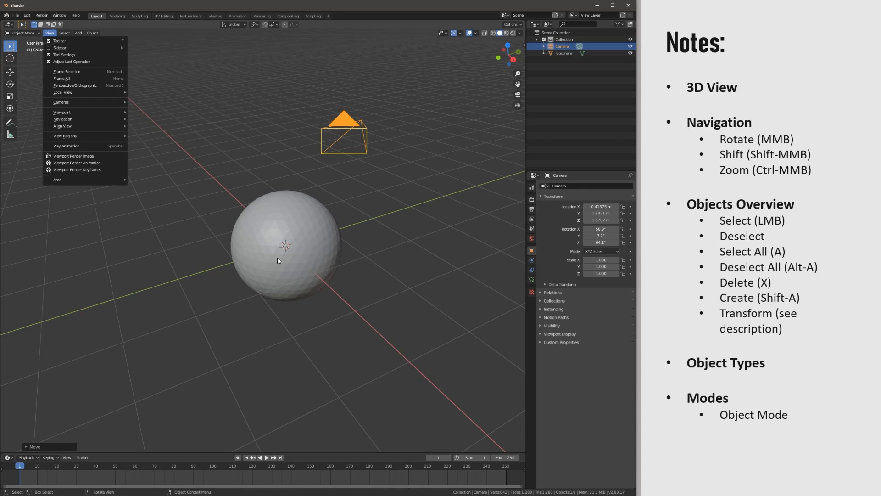
{"action": "left_click", "coordinate": [271, 233]}
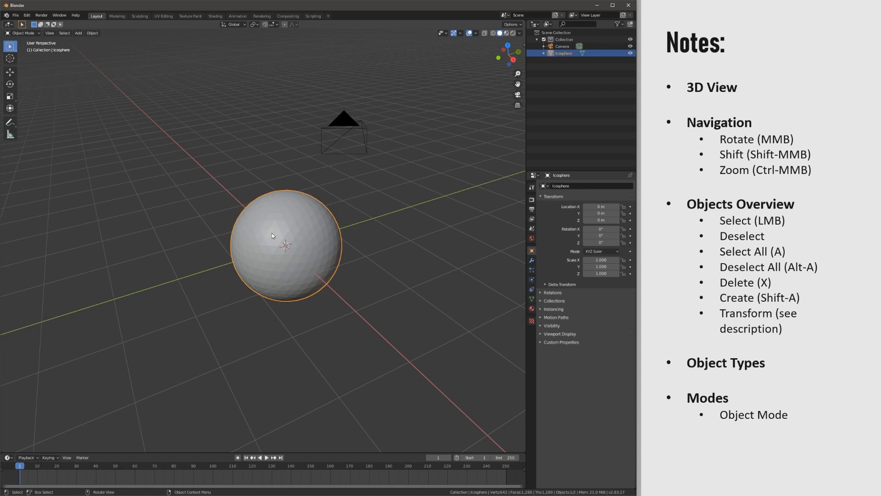
{"action": "left_click", "coordinate": [22, 33]}
{"action": "left_click", "coordinate": [32, 50]}
{"action": "key", "text": "alt+a"}
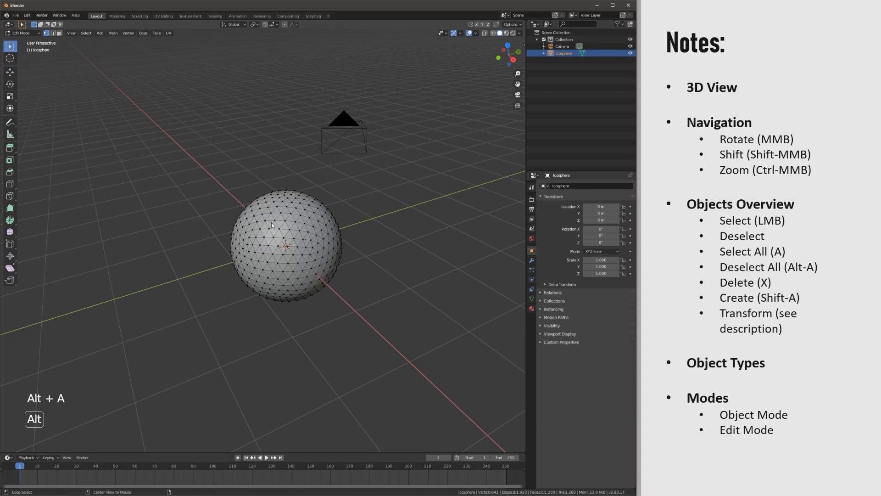
Step: Turn on proportional editing and pull vertices outward freehand to form two smooth bulges on the upper part of the sphere
{"action": "key", "text": "o"}
{"action": "key", "text": "g"}
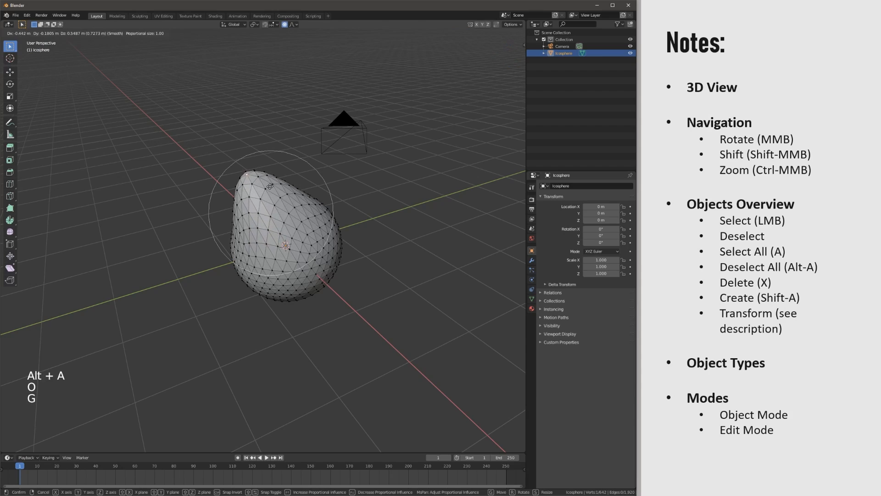
{"action": "right_click", "coordinate": [288, 189]}
{"action": "key", "text": "g"}
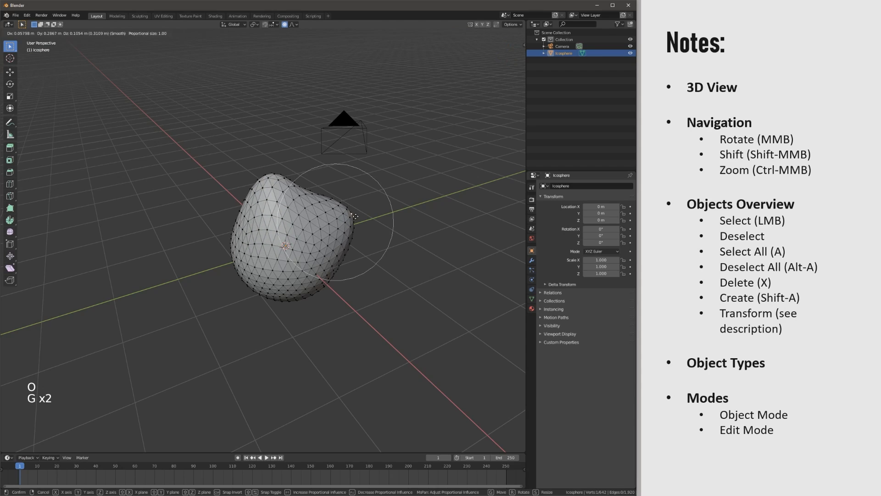
{"action": "left_click", "coordinate": [324, 200]}
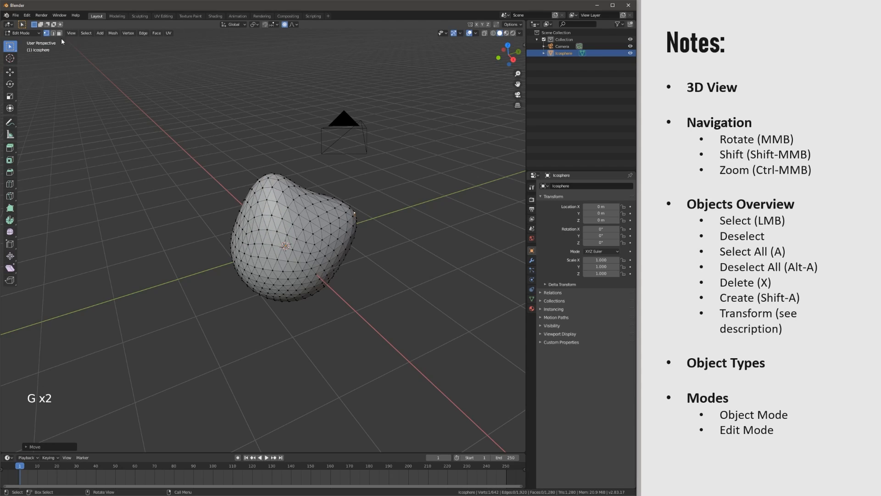
Step: Switch the deformed sphere to Sculpt Mode and sculpt a short raised Draw stroke on its front
{"action": "left_click", "coordinate": [23, 33]}
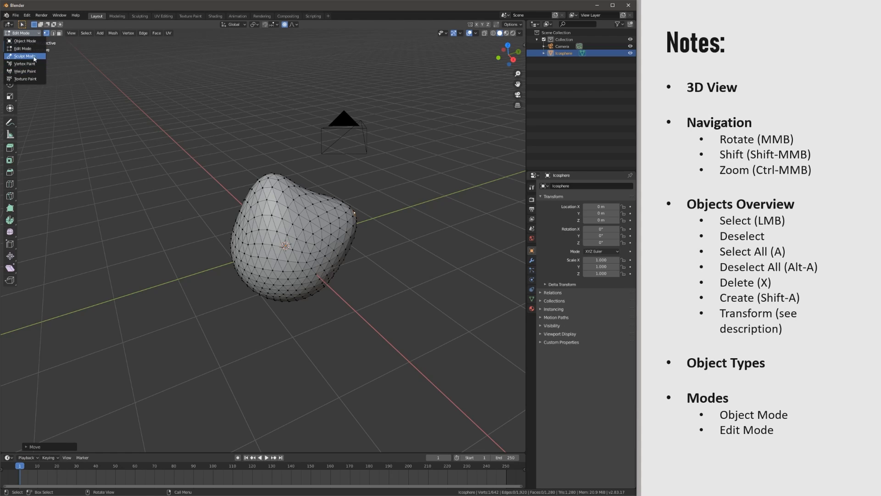
{"action": "left_click", "coordinate": [34, 57]}
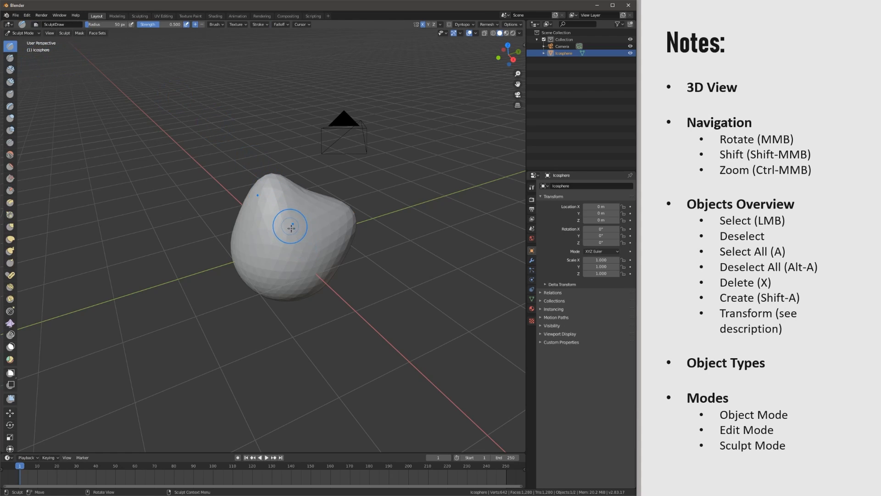
{"action": "mouse_move", "coordinate": [291, 228]}
{"action": "left_mouse_down"}
{"action": "mouse_move", "coordinate": [308, 241]}
{"action": "mouse_move", "coordinate": [291, 250]}
{"action": "left_mouse_up"}
{"action": "mouse_move", "coordinate": [292, 250]}
{"action": "middle_mouse_down"}
{"action": "mouse_move", "coordinate": [331, 218]}
{"action": "mouse_move", "coordinate": [305, 186]}
{"action": "mouse_move", "coordinate": [271, 181]}
{"action": "middle_mouse_up"}
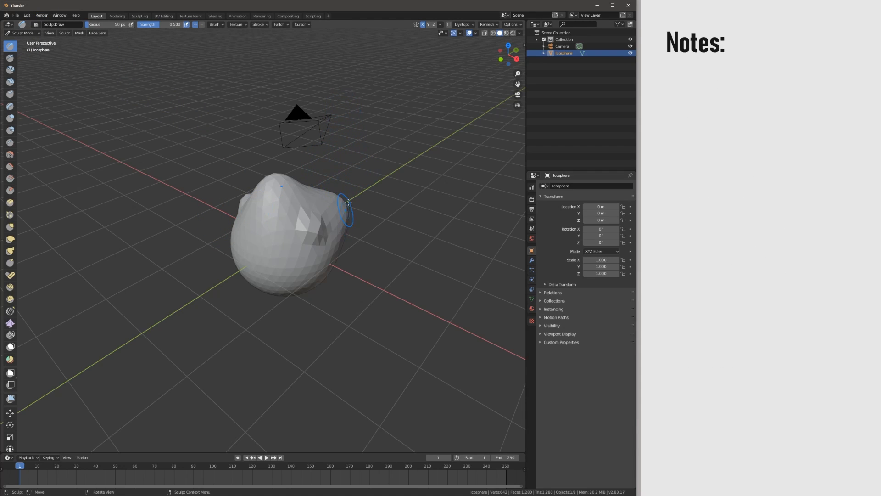
Step: Build up a larger protruding bump on the front of the mesh with additional Draw brush strokes
{"action": "middle_click_drag", "start_coordinate": [298, 248], "coordinate": [290, 191], "text": "ctrl"}
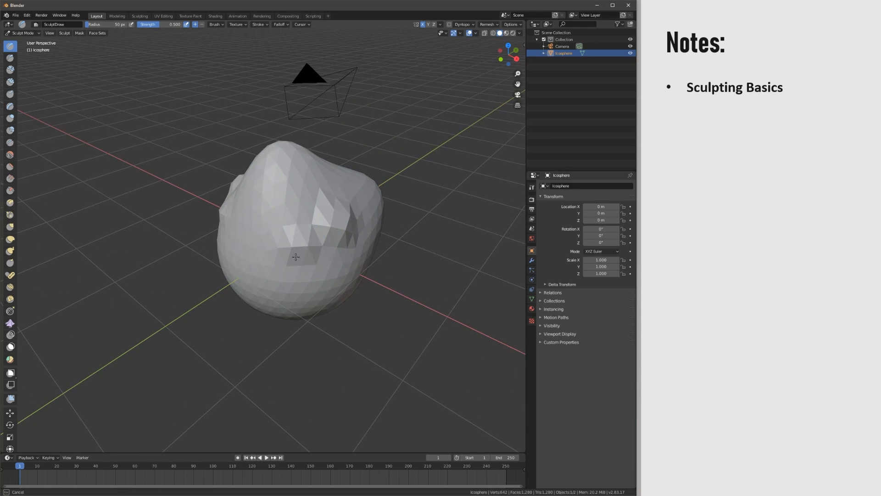
{"action": "mouse_move", "coordinate": [295, 258]}
{"action": "left_mouse_down"}
{"action": "mouse_move", "coordinate": [311, 217]}
{"action": "mouse_move", "coordinate": [287, 226]}
{"action": "left_mouse_up"}
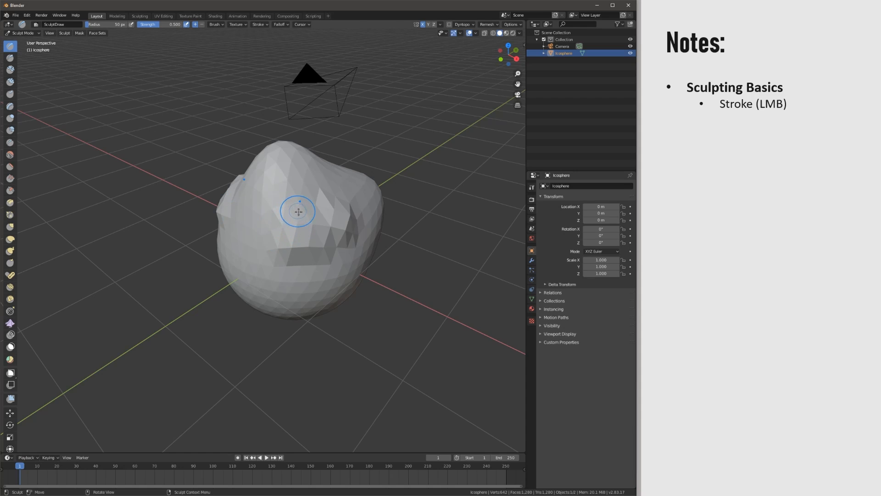
{"action": "mouse_move", "coordinate": [305, 223]}
{"action": "left_mouse_down"}
{"action": "mouse_move", "coordinate": [310, 243]}
{"action": "mouse_move", "coordinate": [302, 237]}
{"action": "left_mouse_up"}
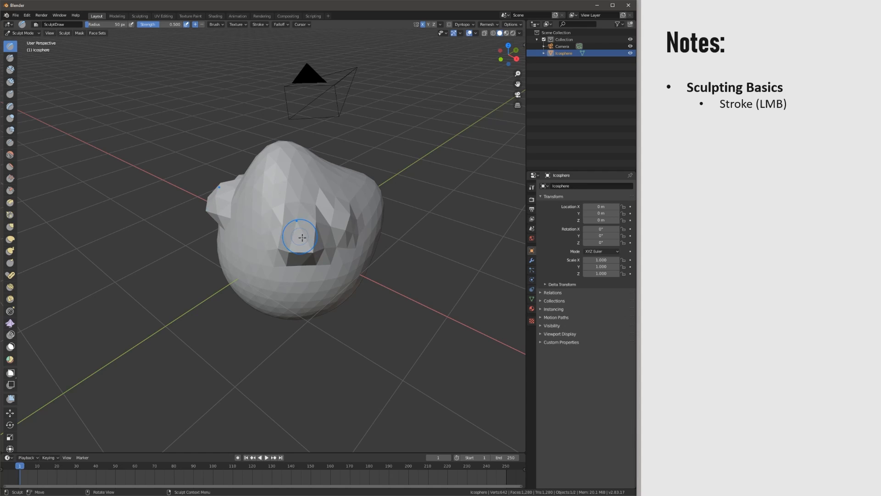
Step: Carve the sculpted bumps inward with subtracting strokes of a 142 px brush and smooth the carved area
{"action": "key", "text": "f"}
{"action": "left_click", "coordinate": [321, 241]}
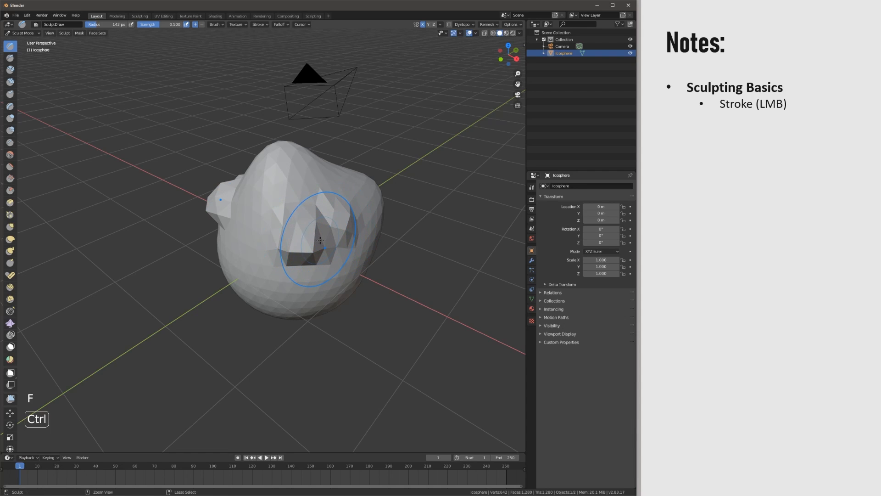
{"action": "mouse_move", "coordinate": [315, 239]}
{"action": "left_mouse_down", "text": "ctrl"}
{"action": "mouse_move", "coordinate": [307, 254]}
{"action": "mouse_move", "coordinate": [324, 248]}
{"action": "left_mouse_up", "text": "ctrl"}
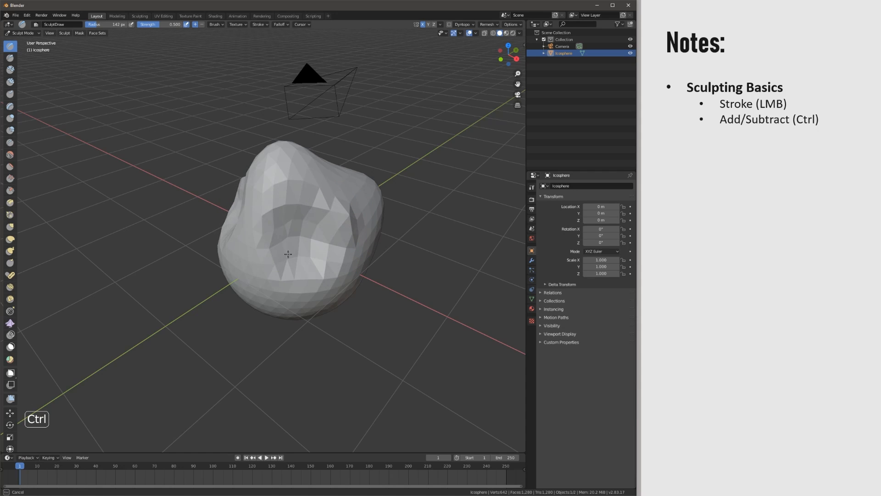
{"action": "left_click_drag", "start_coordinate": [288, 254], "coordinate": [288, 233], "text": "ctrl"}
{"action": "middle_click_drag", "start_coordinate": [288, 230], "coordinate": [301, 228]}
{"action": "mouse_move", "coordinate": [309, 212]}
{"action": "left_mouse_down", "text": "shift"}
{"action": "mouse_move", "coordinate": [294, 254]}
{"action": "mouse_move", "coordinate": [276, 221]}
{"action": "mouse_move", "coordinate": [314, 242]}
{"action": "mouse_move", "coordinate": [295, 230]}
{"action": "mouse_move", "coordinate": [310, 249]}
{"action": "mouse_move", "coordinate": [293, 233]}
{"action": "left_mouse_up", "text": "shift"}
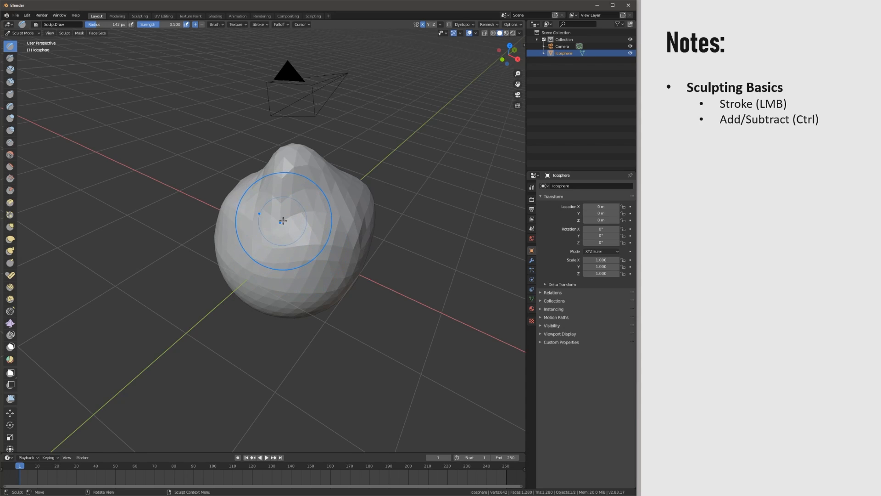
Step: Set the Draw brush's radius to about 201 px and its strength to about 0.49
{"action": "right_click", "coordinate": [306, 220]}
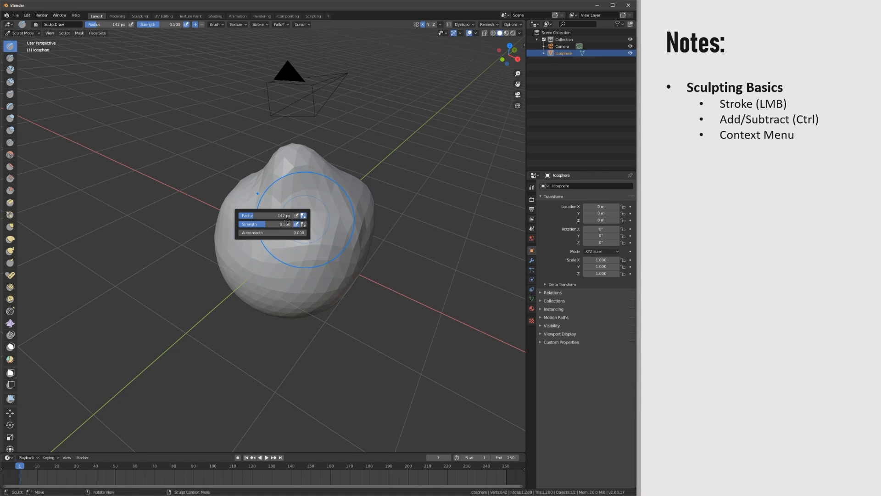
{"action": "mouse_move", "coordinate": [252, 214]}
{"action": "left_mouse_down"}
{"action": "mouse_move", "coordinate": [287, 215]}
{"action": "mouse_move", "coordinate": [269, 217]}
{"action": "left_mouse_up"}
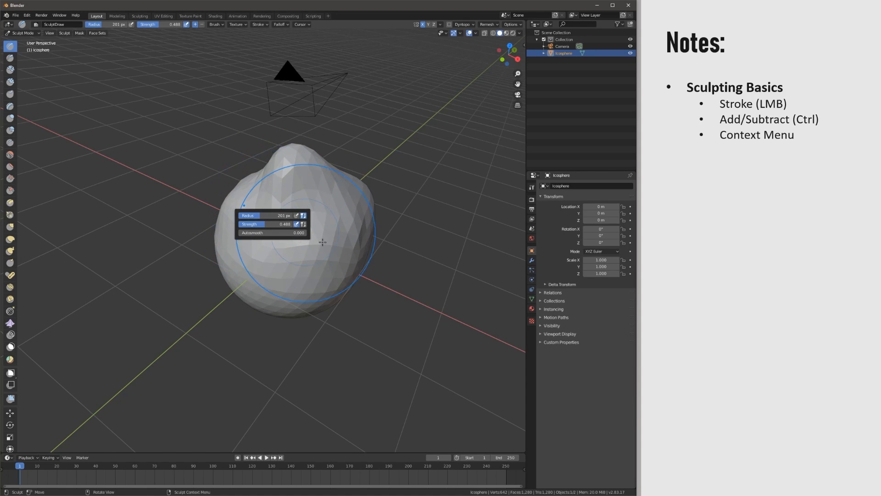
Step: Set the Draw brush's radius to about 182 px and its strength to about 0.424
{"action": "middle_click_drag", "start_coordinate": [308, 229], "coordinate": [311, 238]}
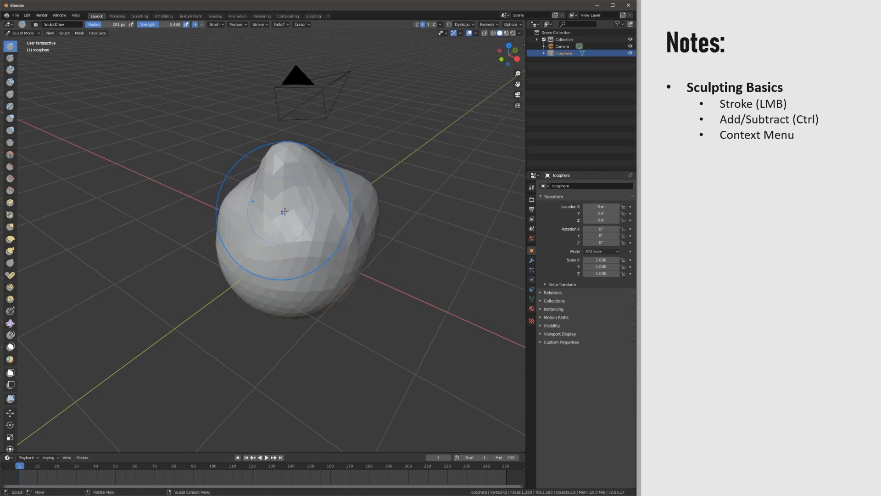
{"action": "key", "text": "f"}
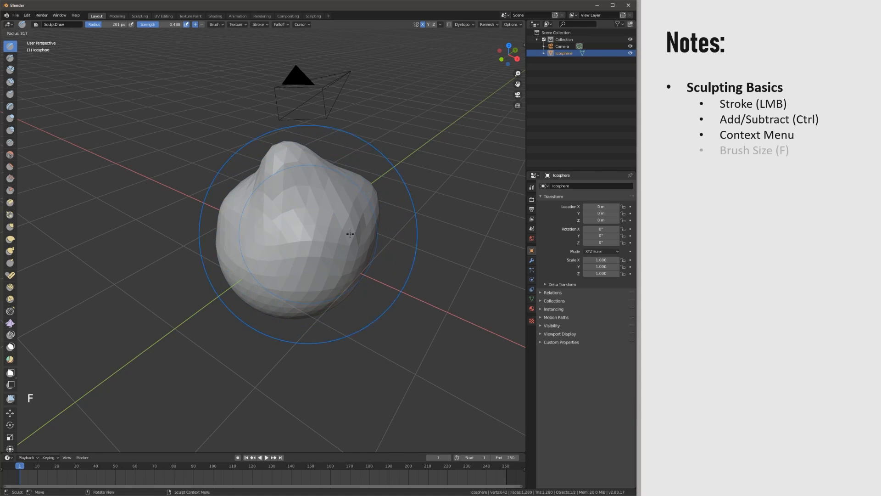
{"action": "left_click", "coordinate": [294, 234]}
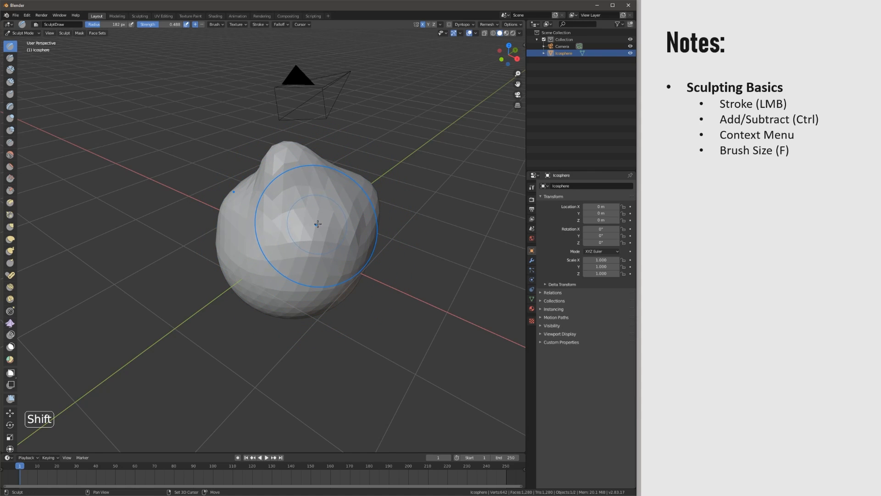
{"action": "key", "text": "shift+f"}
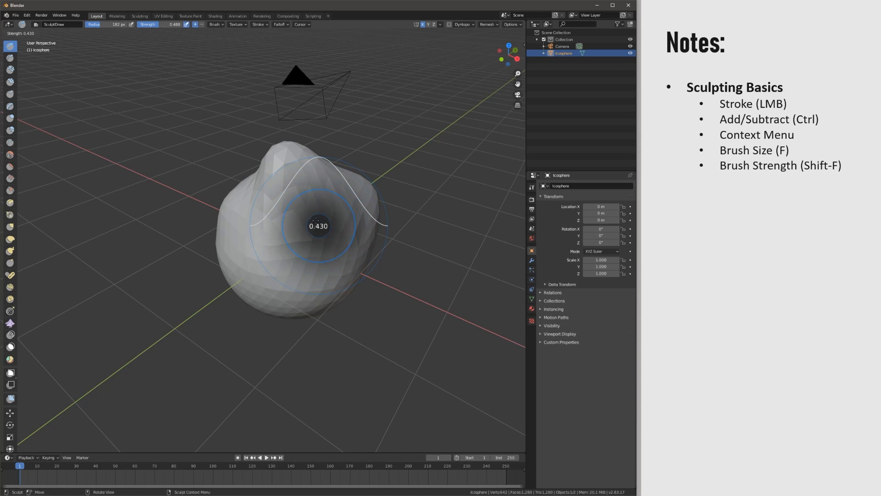
{"action": "left_click", "coordinate": [301, 233]}
Step: Smooth down the pointed peak on top of the mesh and the bump beside it
{"action": "middle_click_drag", "start_coordinate": [301, 234], "coordinate": [289, 229]}
{"action": "left_click_drag", "start_coordinate": [286, 179], "coordinate": [298, 176], "text": "shift"}
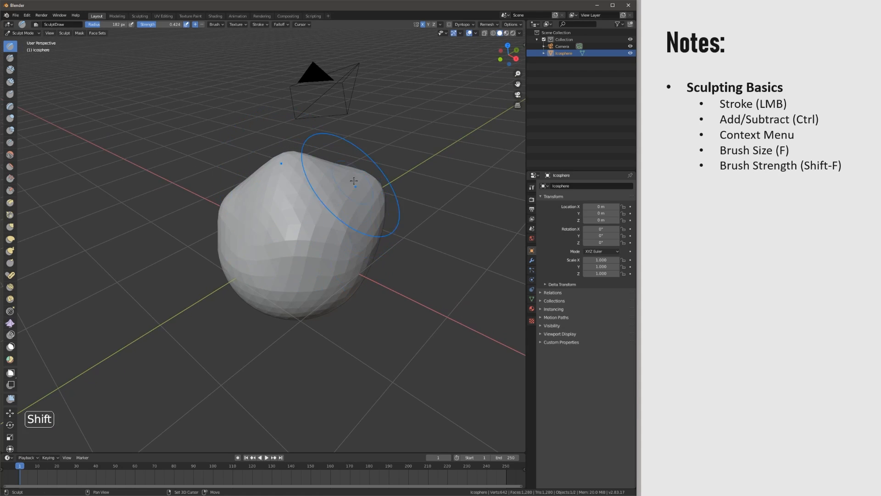
{"action": "mouse_move", "coordinate": [354, 181]}
{"action": "left_mouse_down", "text": "shift"}
{"action": "mouse_move", "coordinate": [348, 169]}
{"action": "mouse_move", "coordinate": [356, 182]}
{"action": "left_mouse_up", "text": "shift"}
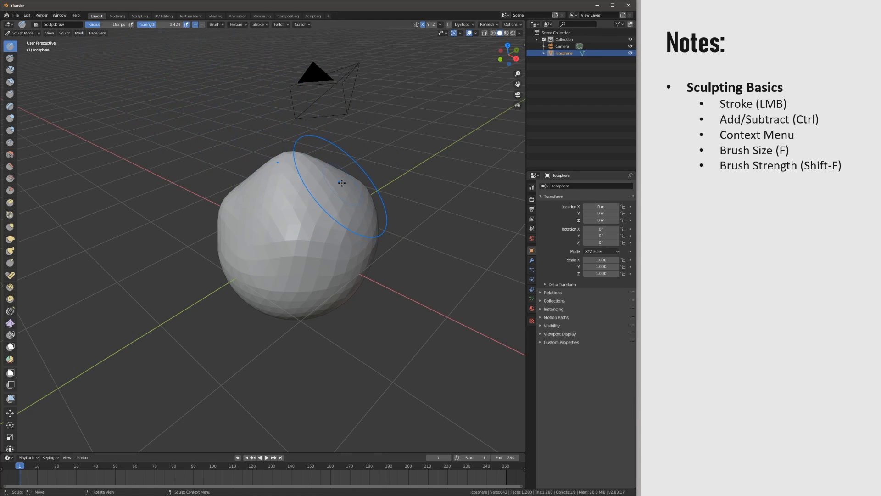
{"action": "mouse_move", "coordinate": [332, 186]}
{"action": "middle_mouse_down", "text": "shift"}
{"action": "mouse_move", "coordinate": [347, 181]}
{"action": "mouse_move", "coordinate": [363, 215]}
{"action": "middle_mouse_up", "text": "shift"}
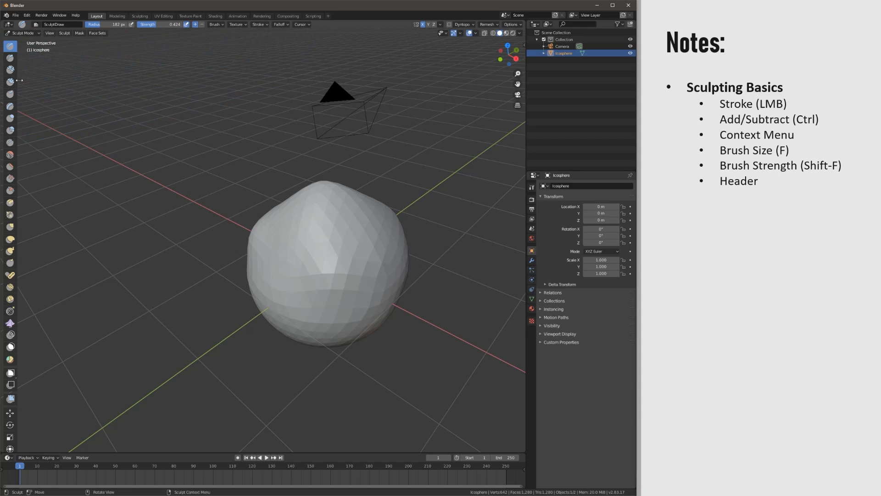
Step: Try the Layer and Inflate brushes, and swell the upper front of the mesh with one Inflate stroke
{"action": "left_click", "coordinate": [10, 108]}
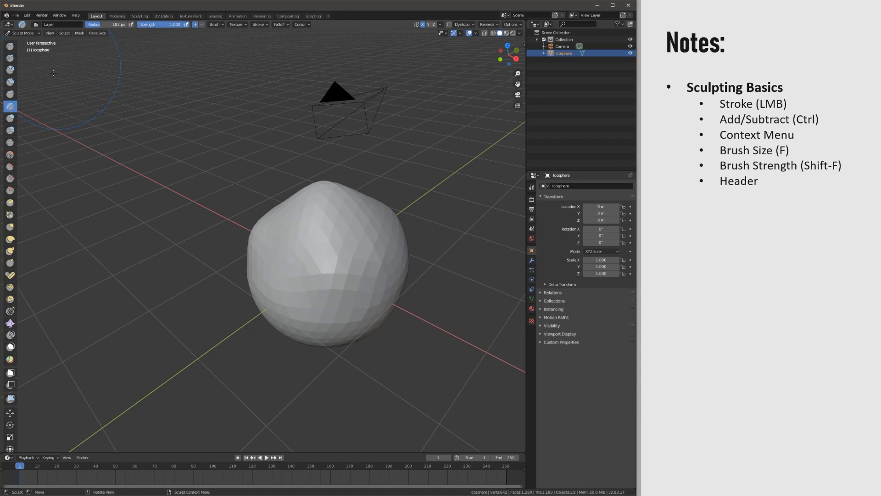
{"action": "left_click", "coordinate": [10, 118]}
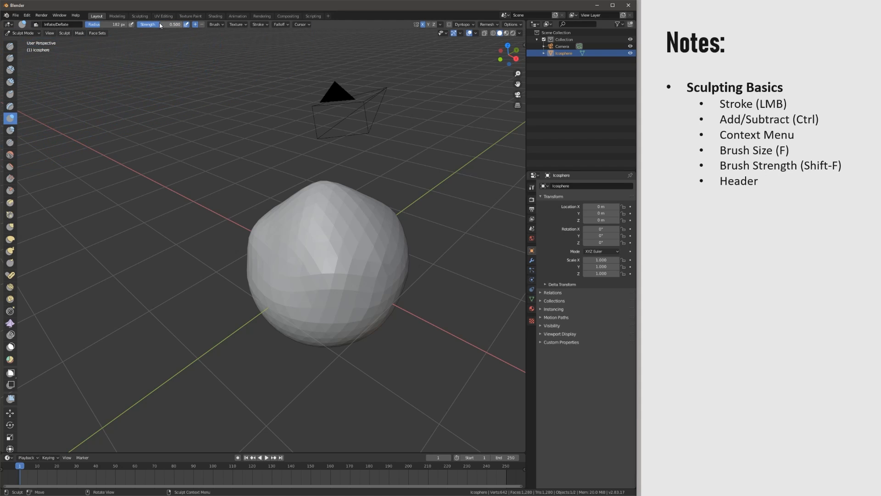
{"action": "key", "text": "l"}
{"action": "left_click", "coordinate": [427, 25]}
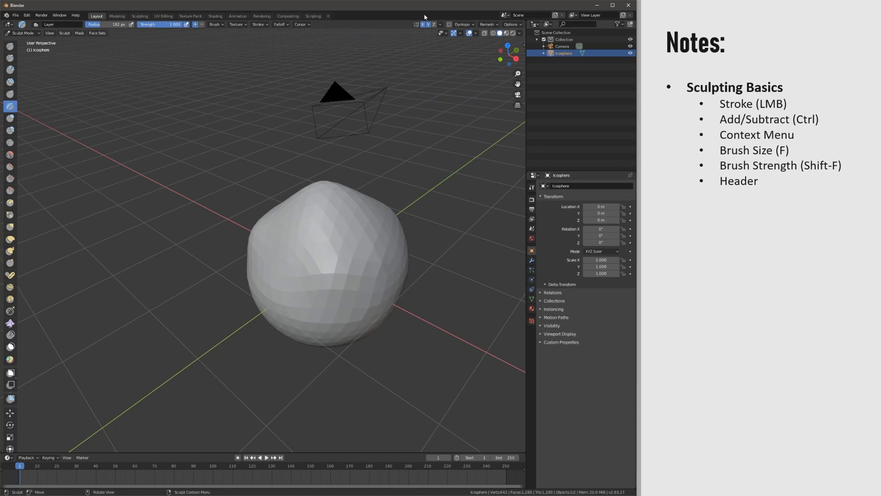
{"action": "left_click", "coordinate": [10, 119]}
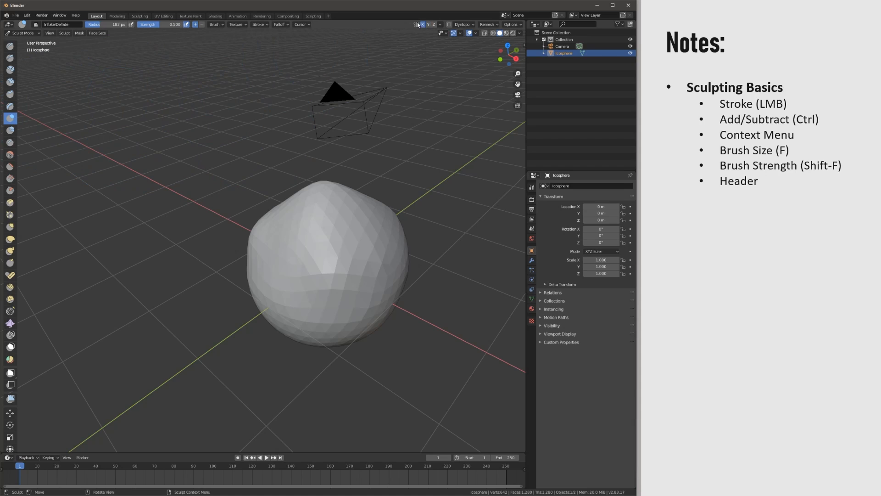
{"action": "mouse_move", "coordinate": [320, 235]}
{"action": "left_mouse_down"}
{"action": "mouse_move", "coordinate": [295, 209]}
{"action": "mouse_move", "coordinate": [349, 156]}
{"action": "left_mouse_up"}
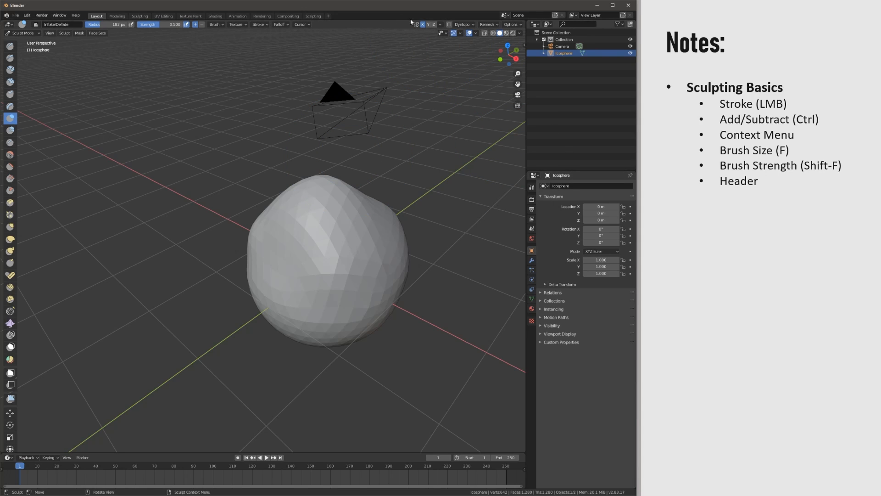
Step: Display the Inflate brush's full tool settings and expand its Advanced options
{"action": "left_click", "coordinate": [532, 188]}
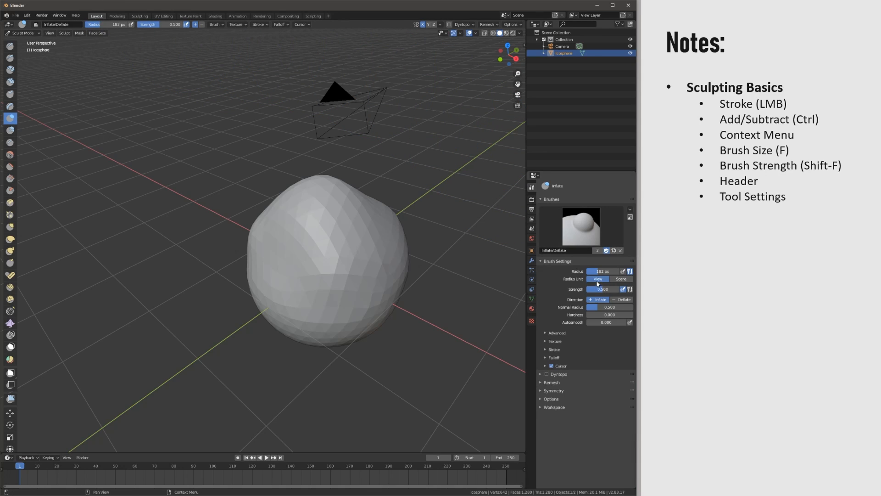
{"action": "left_click", "coordinate": [216, 26]}
{"action": "left_click", "coordinate": [551, 333]}
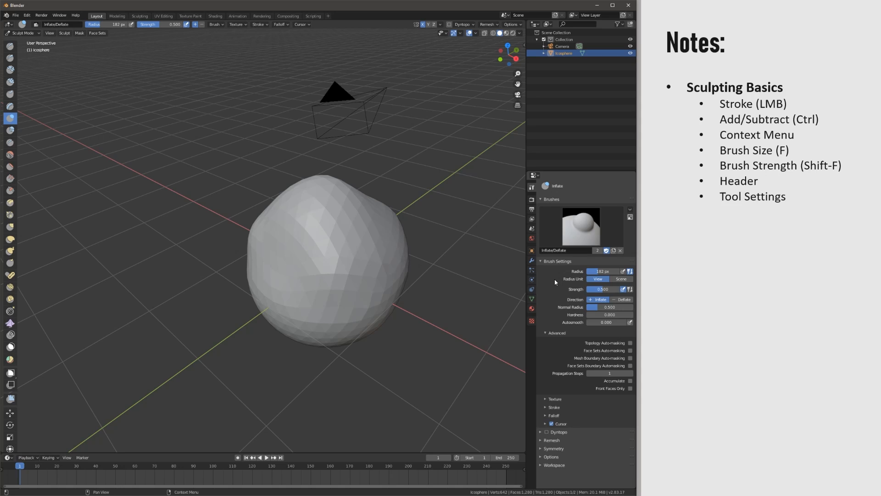
Step: Smooth the swollen top of the mesh until it is flatter and rounder
{"action": "mouse_move", "coordinate": [330, 198]}
{"action": "left_mouse_down", "text": "shift"}
{"action": "mouse_move", "coordinate": [336, 194]}
{"action": "mouse_move", "coordinate": [334, 209]}
{"action": "left_mouse_up", "text": "shift"}
{"action": "mouse_move", "coordinate": [264, 208]}
{"action": "left_mouse_down"}
{"action": "mouse_move", "coordinate": [305, 226]}
{"action": "mouse_move", "coordinate": [252, 207]}
{"action": "left_mouse_up"}
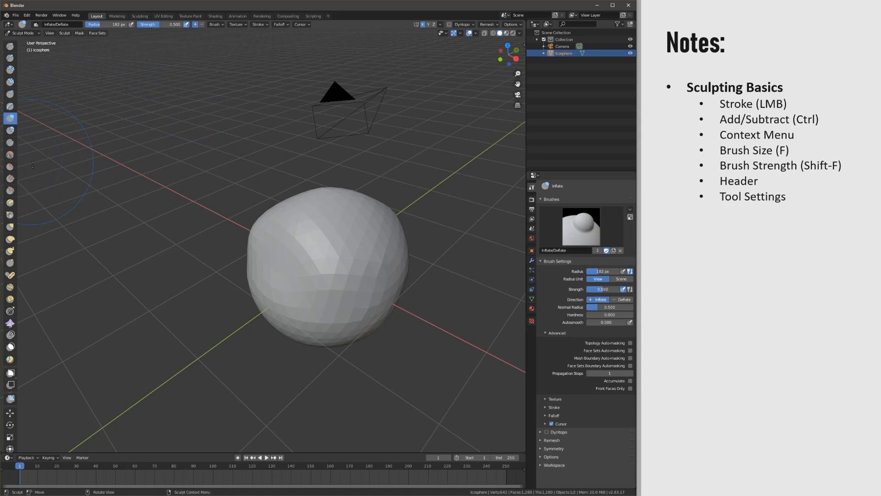
{"action": "middle_click_drag", "start_coordinate": [32, 165], "coordinate": [15, 104], "text": "shift"}
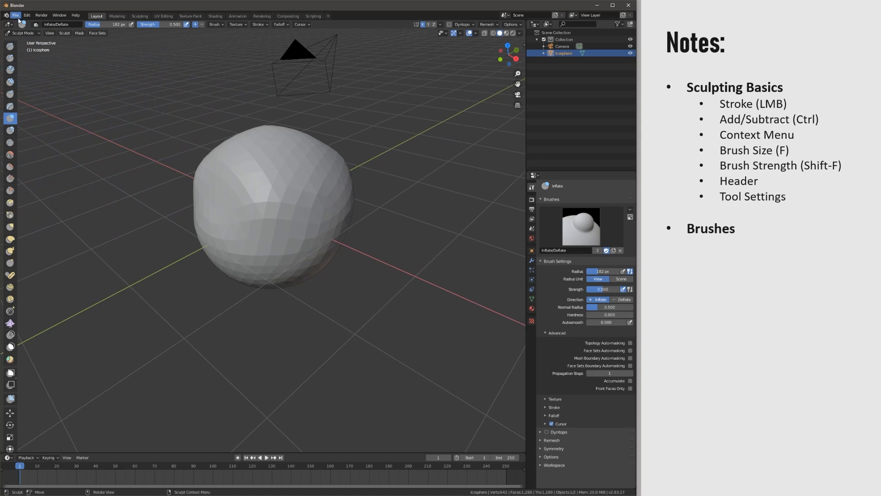
Step: Set the Clay Strips brush's radius to 119 px and sculpt strips on the front of the mesh, undoing unwanted strokes
{"action": "left_click", "coordinate": [11, 83]}
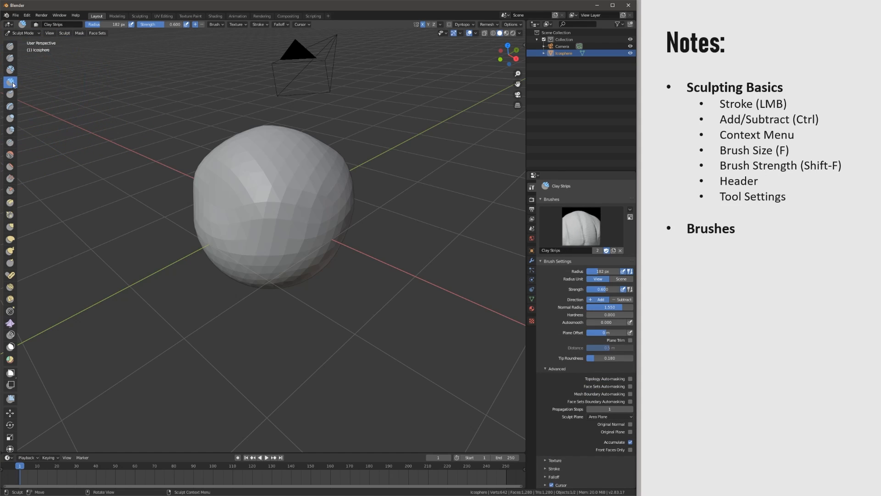
{"action": "key", "text": "f"}
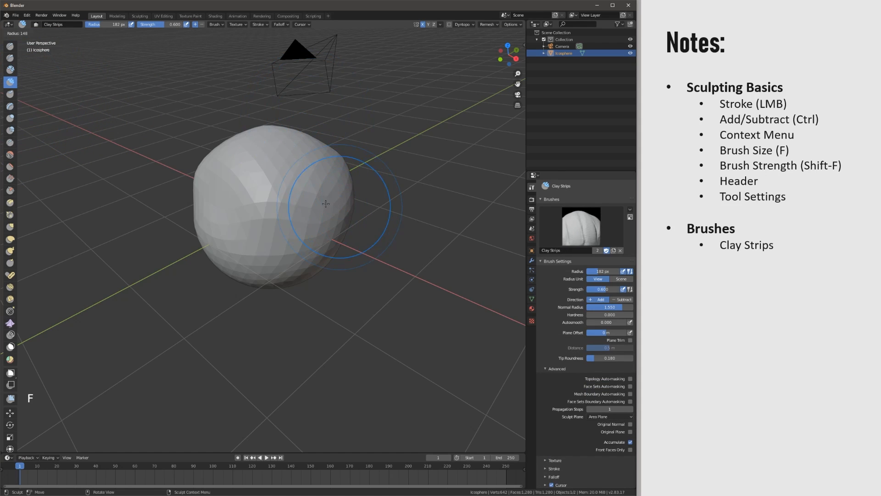
{"action": "left_click", "coordinate": [321, 201]}
{"action": "mouse_move", "coordinate": [281, 201]}
{"action": "left_mouse_down"}
{"action": "mouse_move", "coordinate": [274, 232]}
{"action": "mouse_move", "coordinate": [281, 185]}
{"action": "mouse_move", "coordinate": [272, 166]}
{"action": "mouse_move", "coordinate": [272, 190]}
{"action": "mouse_move", "coordinate": [268, 167]}
{"action": "left_mouse_up"}
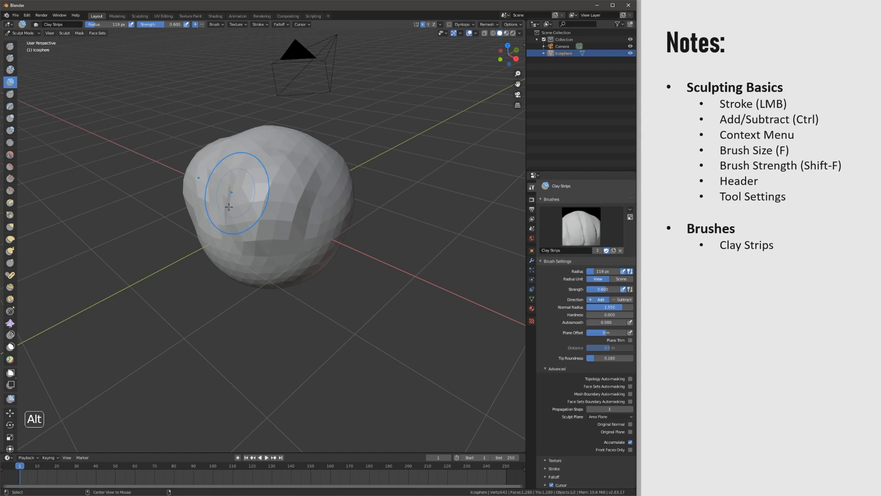
{"action": "key", "text": "ctrl+z"}
{"action": "key", "text": "ctrl+z"}
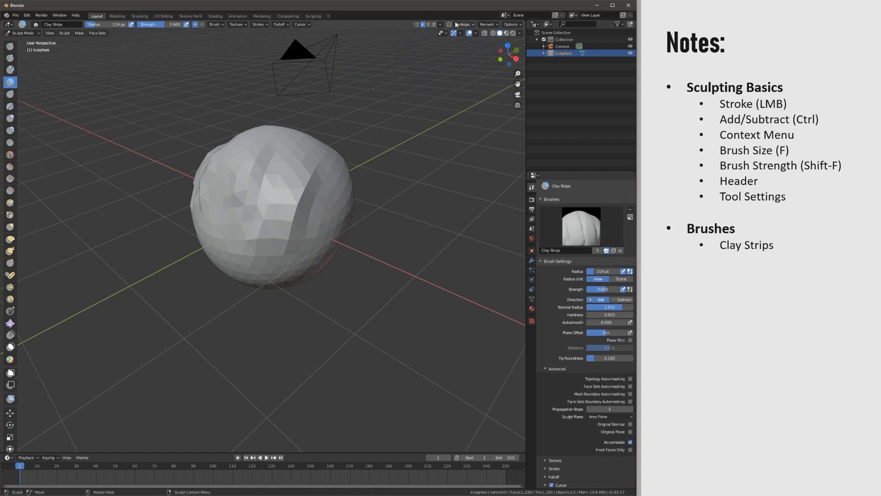
Step: Create a new Sculpting file without saving the current scene, and undo a trial Draw stroke on its sphere
{"action": "left_click", "coordinate": [16, 14]}
{"action": "mouse_move", "coordinate": [28, 23]}
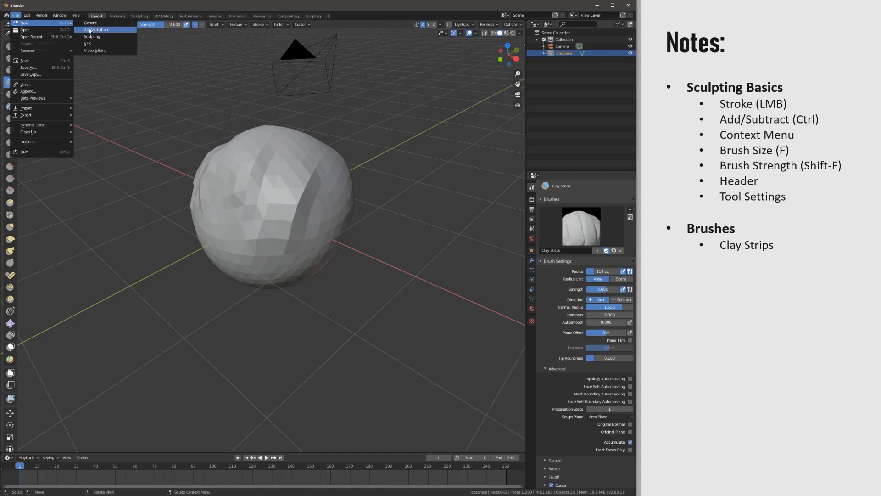
{"action": "left_click", "coordinate": [99, 37]}
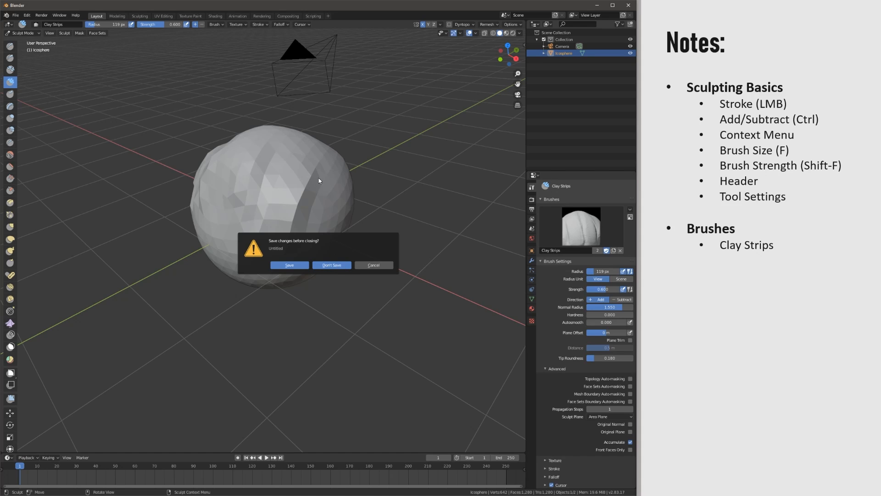
{"action": "left_click", "coordinate": [331, 264]}
{"action": "mouse_move", "coordinate": [257, 262]}
{"action": "left_mouse_down"}
{"action": "mouse_move", "coordinate": [263, 267]}
{"action": "mouse_move", "coordinate": [283, 226]}
{"action": "left_mouse_up"}
{"action": "key", "text": "ctrl+z"}
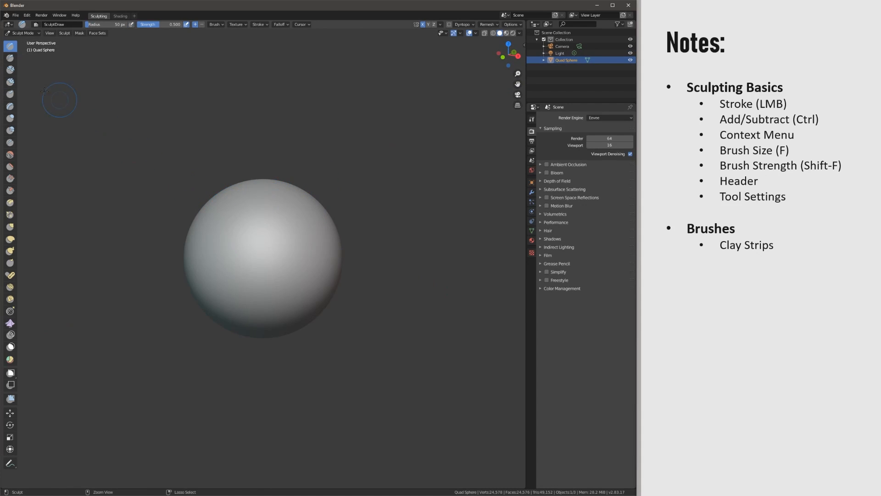
Step: Sculpt a series of slanting strips across the front of the sphere with a 50 px Clay Strips brush
{"action": "left_click", "coordinate": [11, 82]}
{"action": "middle_click_drag", "start_coordinate": [290, 229], "coordinate": [367, 219], "text": "shift"}
{"action": "left_click_drag", "start_coordinate": [367, 219], "coordinate": [337, 269]}
{"action": "left_click_drag", "start_coordinate": [371, 215], "coordinate": [343, 286]}
{"action": "mouse_move", "coordinate": [382, 214]}
{"action": "left_mouse_down"}
{"action": "mouse_move", "coordinate": [354, 292]}
{"action": "mouse_move", "coordinate": [360, 301]}
{"action": "left_mouse_up"}
{"action": "left_click_drag", "start_coordinate": [361, 200], "coordinate": [321, 285]}
{"action": "mouse_move", "coordinate": [363, 201]}
{"action": "left_mouse_down"}
{"action": "mouse_move", "coordinate": [352, 249]}
{"action": "mouse_move", "coordinate": [314, 306]}
{"action": "mouse_move", "coordinate": [309, 296]}
{"action": "left_mouse_up"}
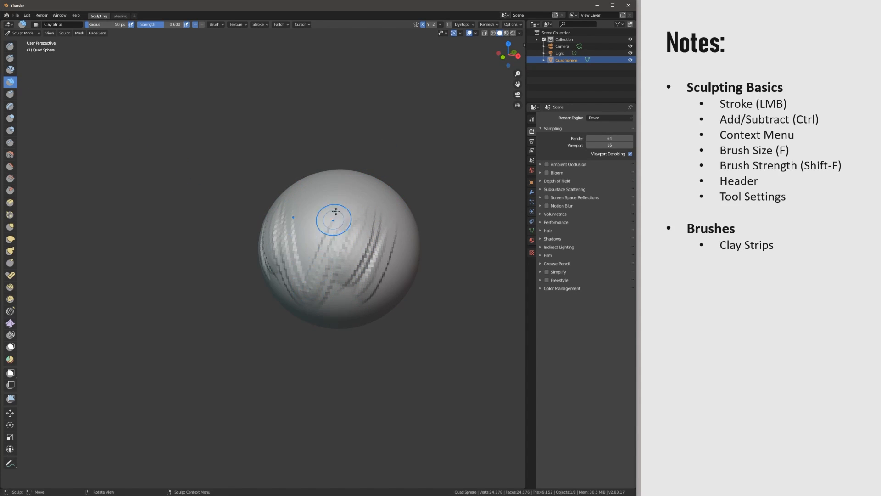
{"action": "mouse_move", "coordinate": [336, 211]}
{"action": "left_mouse_down"}
{"action": "mouse_move", "coordinate": [325, 240]}
{"action": "mouse_move", "coordinate": [291, 265]}
{"action": "mouse_move", "coordinate": [297, 307]}
{"action": "left_mouse_up"}
{"action": "middle_click_drag", "start_coordinate": [298, 307], "coordinate": [337, 242]}
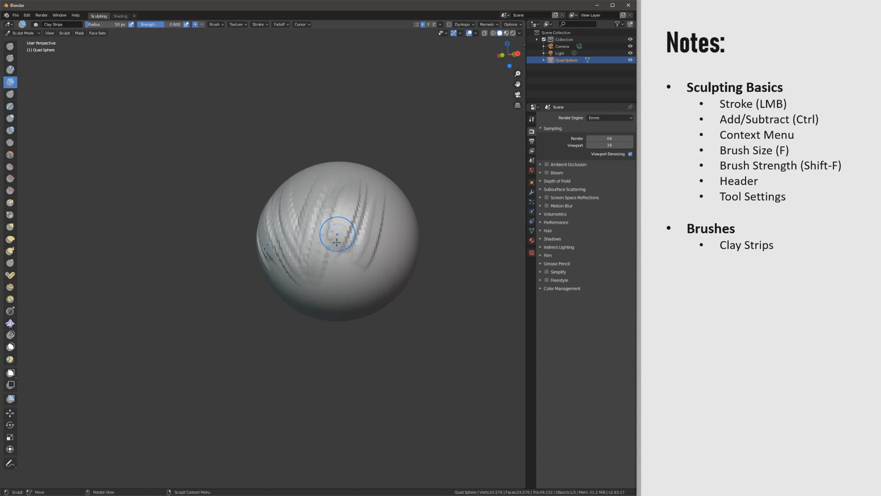
{"action": "left_click_drag", "start_coordinate": [337, 242], "coordinate": [321, 285]}
{"action": "left_click_drag", "start_coordinate": [351, 213], "coordinate": [324, 287]}
{"action": "middle_click_drag", "start_coordinate": [356, 192], "coordinate": [329, 272]}
{"action": "mouse_move", "coordinate": [289, 270]}
{"action": "left_mouse_down"}
{"action": "mouse_move", "coordinate": [326, 201]}
{"action": "mouse_move", "coordinate": [315, 279]}
{"action": "left_mouse_up"}
Step: Enlarge the Clay Strips brush to a 115 px radius and add broader strips over the sphere's front
{"action": "key", "text": "f"}
{"action": "left_click", "coordinate": [346, 231]}
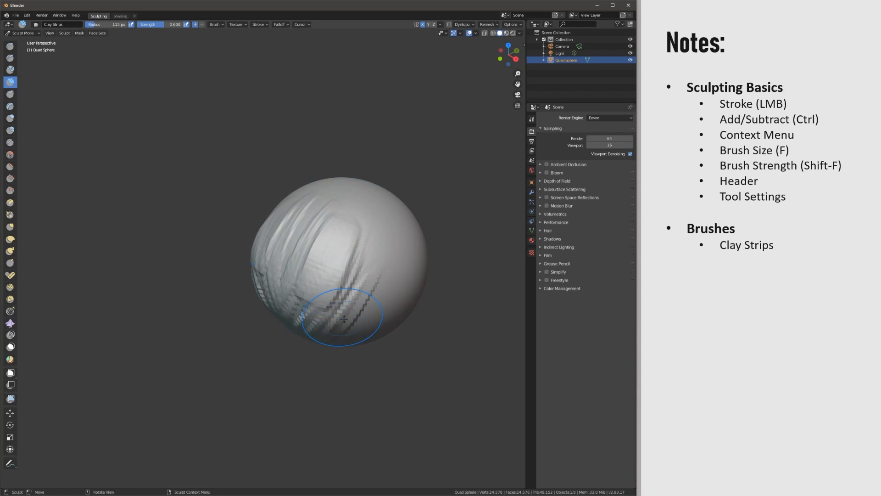
{"action": "middle_click_drag", "start_coordinate": [344, 318], "coordinate": [346, 296]}
{"action": "mouse_move", "coordinate": [344, 202]}
{"action": "left_mouse_down"}
{"action": "mouse_move", "coordinate": [331, 199]}
{"action": "mouse_move", "coordinate": [322, 244]}
{"action": "mouse_move", "coordinate": [321, 264]}
{"action": "mouse_move", "coordinate": [335, 263]}
{"action": "left_mouse_up"}
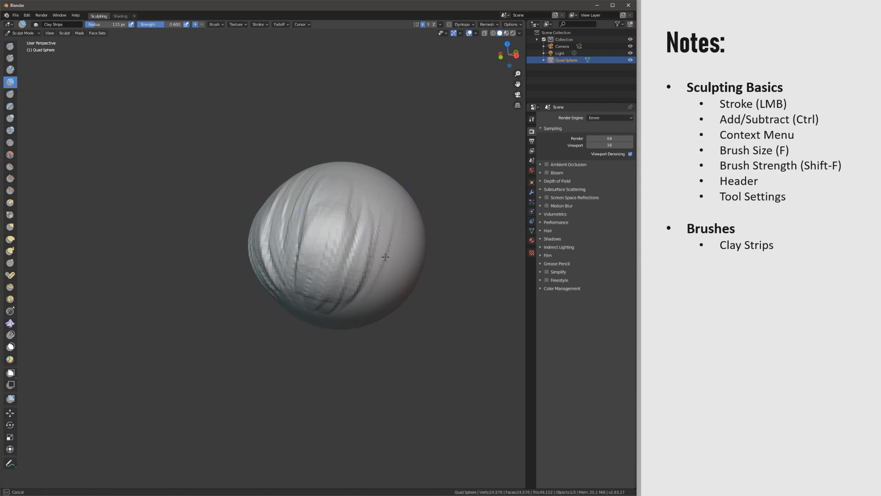
{"action": "middle_click_drag", "start_coordinate": [384, 212], "coordinate": [370, 291]}
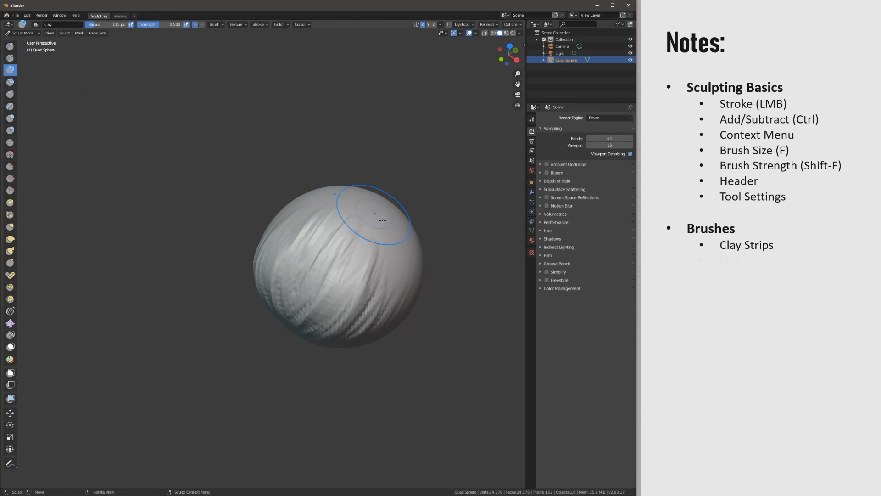
Step: Build up soft, rounded ridges on the sphere beside the strips with the 115 px Clay brush
{"action": "middle_click_drag", "start_coordinate": [382, 220], "coordinate": [348, 256]}
{"action": "mouse_move", "coordinate": [353, 330]}
{"action": "middle_mouse_down"}
{"action": "mouse_move", "coordinate": [391, 211]}
{"action": "mouse_move", "coordinate": [344, 168]}
{"action": "middle_mouse_up"}
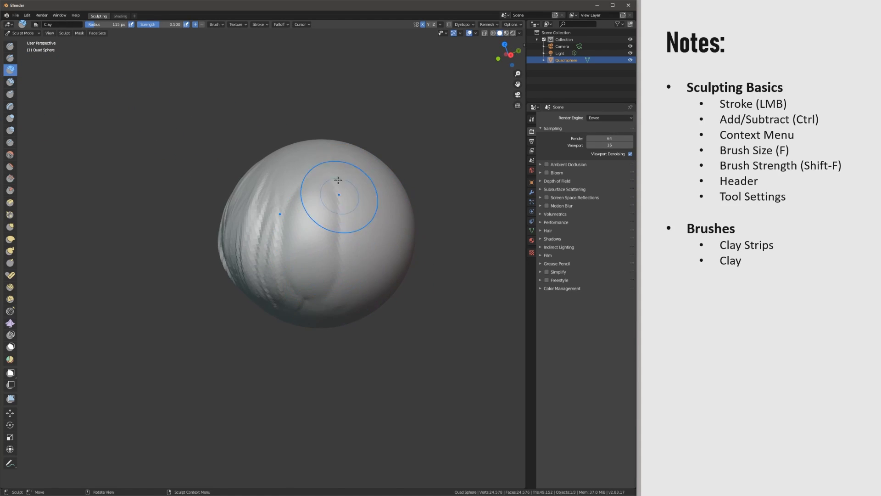
{"action": "mouse_move", "coordinate": [341, 295]}
{"action": "middle_mouse_down"}
{"action": "mouse_move", "coordinate": [315, 295]}
{"action": "mouse_move", "coordinate": [335, 256]}
{"action": "mouse_move", "coordinate": [269, 291]}
{"action": "mouse_move", "coordinate": [335, 281]}
{"action": "mouse_move", "coordinate": [315, 299]}
{"action": "mouse_move", "coordinate": [399, 373]}
{"action": "mouse_move", "coordinate": [377, 252]}
{"action": "middle_mouse_up"}
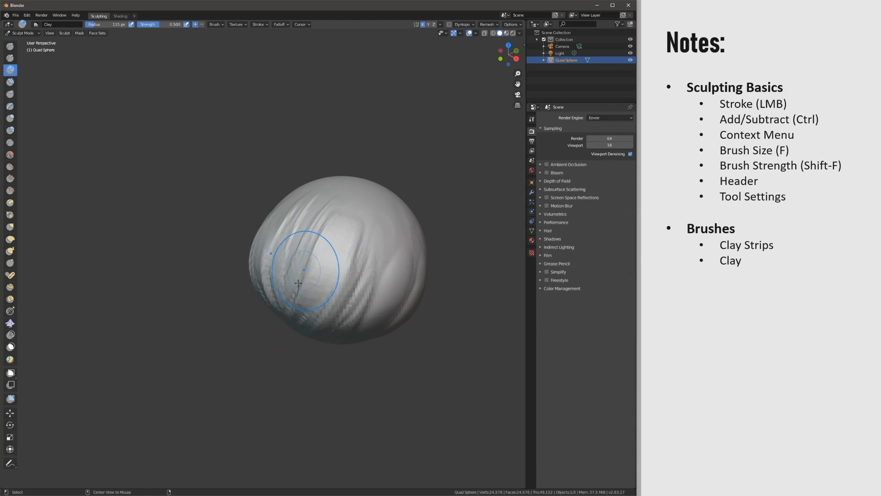
Step: Smooth away the clay strips across the whole front of the sphere and undo the smoothing
{"action": "mouse_move", "coordinate": [296, 288]}
{"action": "left_mouse_down", "text": "shift"}
{"action": "mouse_move", "coordinate": [305, 226]}
{"action": "mouse_move", "coordinate": [330, 242]}
{"action": "mouse_move", "coordinate": [356, 219]}
{"action": "left_mouse_up", "text": "shift"}
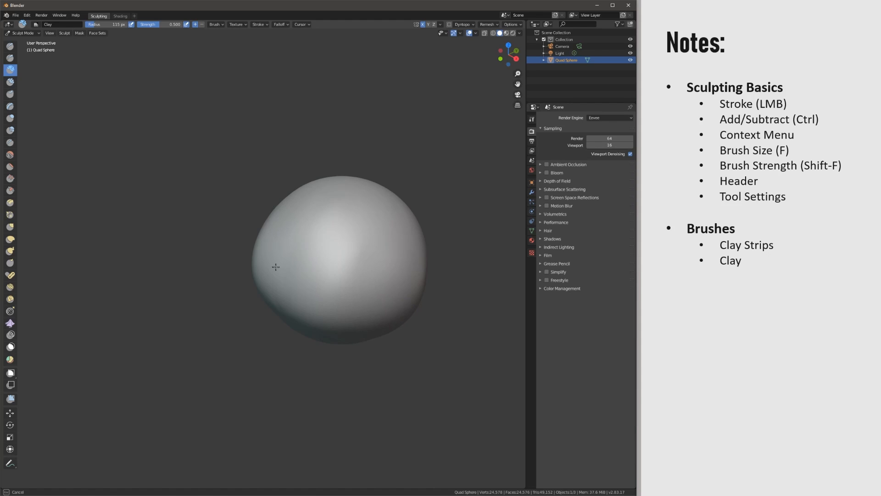
{"action": "left_click_drag", "start_coordinate": [276, 267], "coordinate": [302, 297], "text": "shift"}
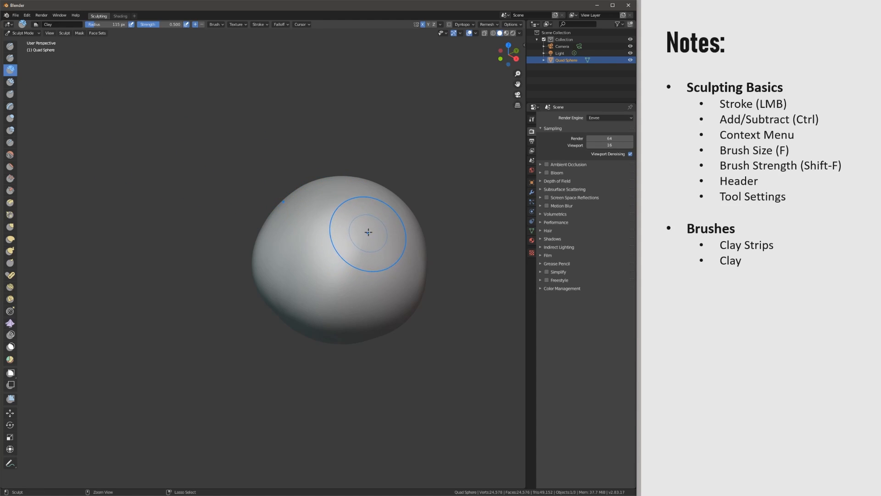
{"action": "key", "text": "ctrl+z"}
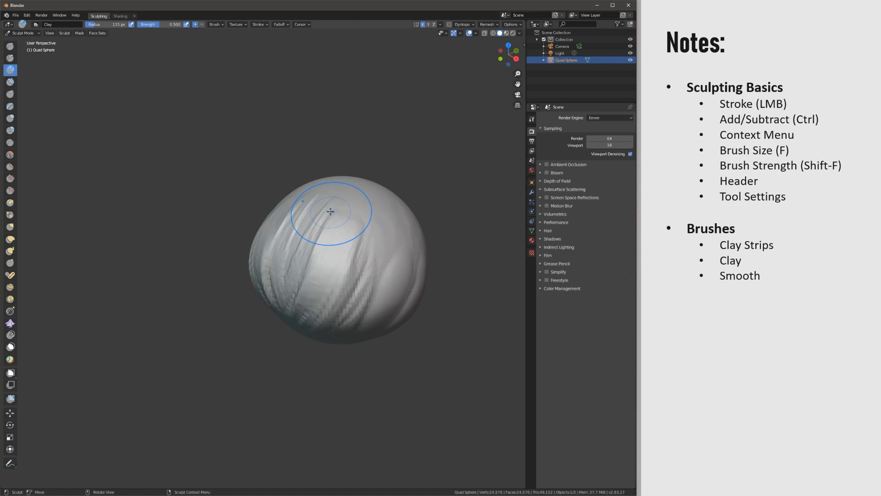
{"action": "key", "text": "ctrl+z"}
Step: Smooth the strips and ridges from the top of the sphere down to its lower front
{"action": "left_click_drag", "start_coordinate": [342, 223], "coordinate": [333, 233], "text": "shift"}
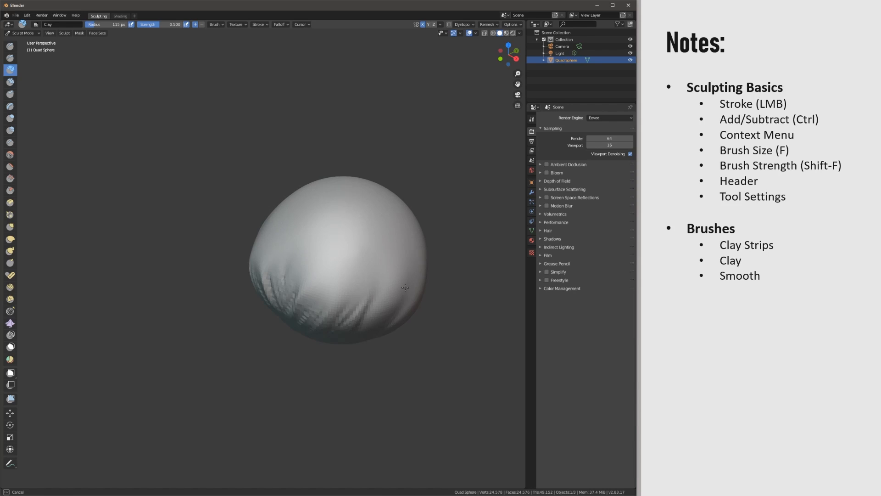
{"action": "left_click_drag", "start_coordinate": [416, 290], "coordinate": [289, 290], "text": "shift"}
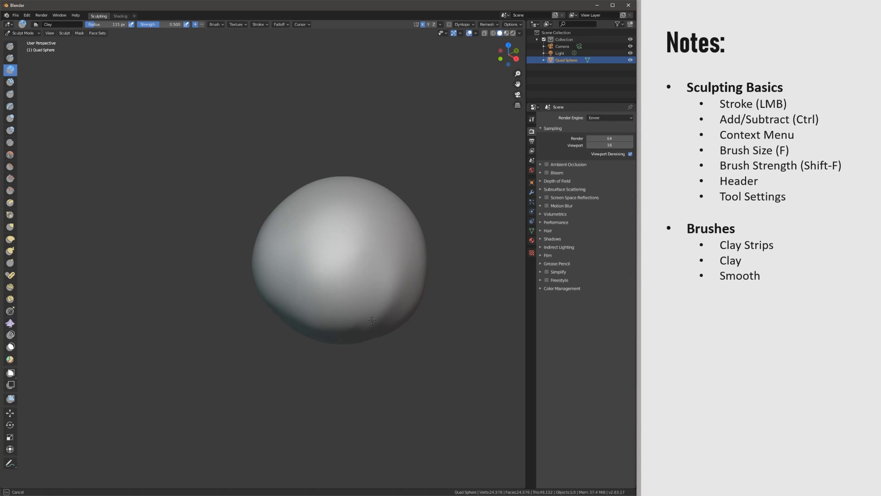
Step: Smooth the sphere's whole front, undo that, and smooth only the upper front with the Smooth brush
{"action": "left_click_drag", "start_coordinate": [372, 320], "coordinate": [252, 266], "text": "shift"}
{"action": "key", "text": "ctrl+z"}
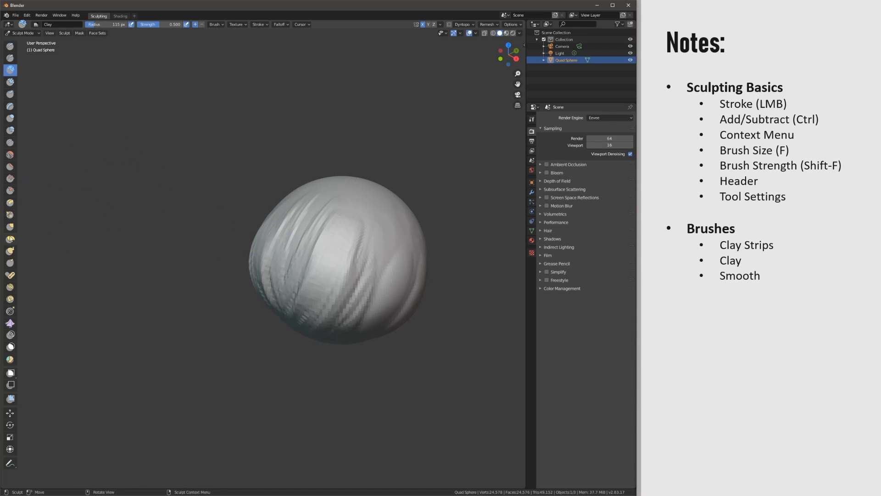
{"action": "left_click", "coordinate": [10, 155]}
{"action": "left_click_drag", "start_coordinate": [338, 229], "coordinate": [340, 237]}
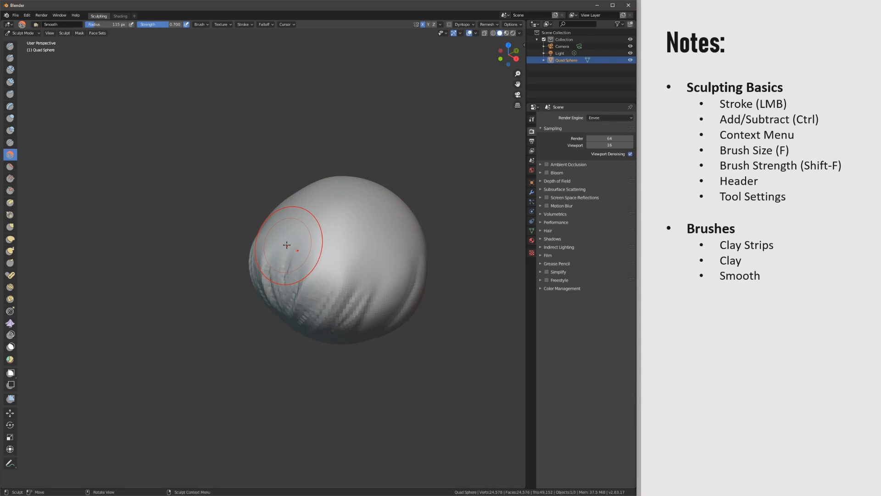
Step: Pull the sphere's upper sides outward into two large bulges with the Grab brush, using a radius of 221 px
{"action": "left_click", "coordinate": [11, 227]}
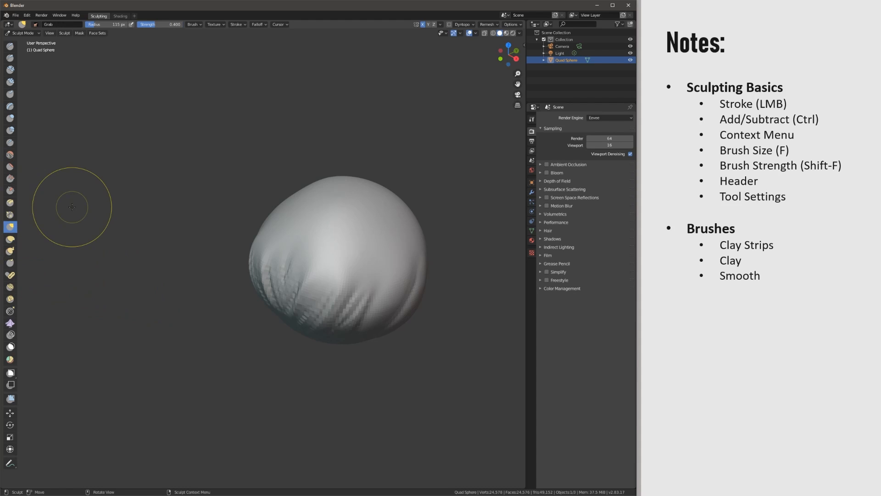
{"action": "mouse_move", "coordinate": [392, 212]}
{"action": "left_mouse_down"}
{"action": "mouse_move", "coordinate": [480, 139]}
{"action": "mouse_move", "coordinate": [493, 161]}
{"action": "mouse_move", "coordinate": [499, 204]}
{"action": "left_mouse_up"}
{"action": "middle_click_drag", "start_coordinate": [383, 246], "coordinate": [433, 223]}
{"action": "mouse_move", "coordinate": [387, 220]}
{"action": "left_mouse_down"}
{"action": "mouse_move", "coordinate": [396, 205]}
{"action": "mouse_move", "coordinate": [398, 211]}
{"action": "left_mouse_up"}
{"action": "middle_click_drag", "start_coordinate": [398, 212], "coordinate": [351, 243]}
{"action": "mouse_move", "coordinate": [368, 277]}
{"action": "left_mouse_down"}
{"action": "mouse_move", "coordinate": [454, 247]}
{"action": "mouse_move", "coordinate": [470, 220]}
{"action": "left_mouse_up"}
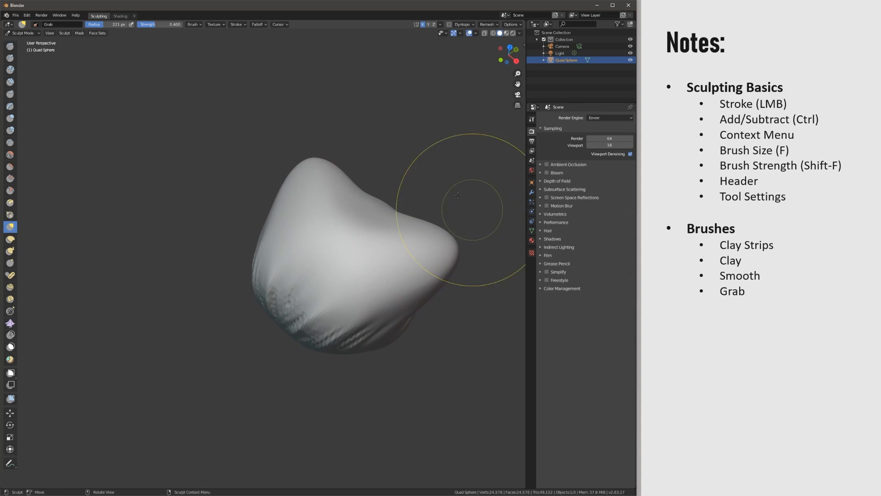
Step: Smooth the remaining ridges and reshape the bulges with the Grab brush into two upright, ear-like corners
{"action": "mouse_move", "coordinate": [388, 206]}
{"action": "left_mouse_down"}
{"action": "mouse_move", "coordinate": [397, 208]}
{"action": "mouse_move", "coordinate": [395, 295]}
{"action": "mouse_move", "coordinate": [414, 308]}
{"action": "left_mouse_up"}
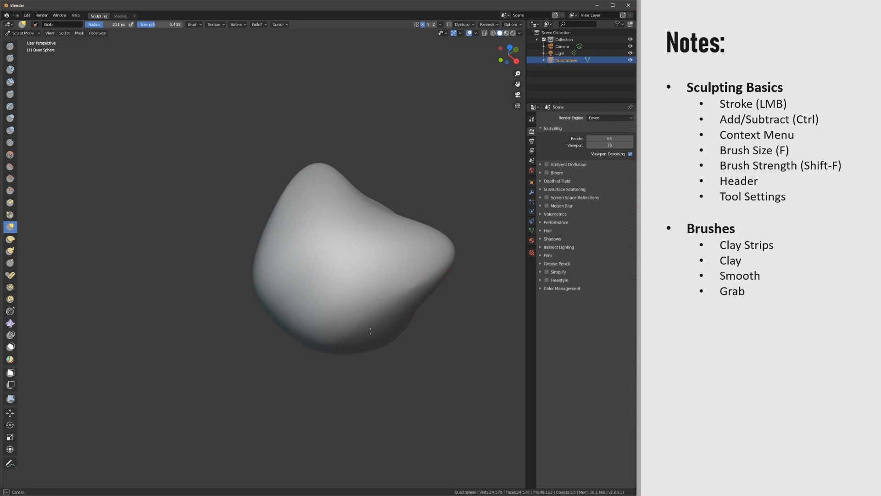
{"action": "left_click_drag", "start_coordinate": [432, 302], "coordinate": [430, 301]}
{"action": "mouse_move", "coordinate": [384, 293]}
{"action": "middle_mouse_down"}
{"action": "mouse_move", "coordinate": [404, 216]}
{"action": "mouse_move", "coordinate": [337, 239]}
{"action": "middle_mouse_up"}
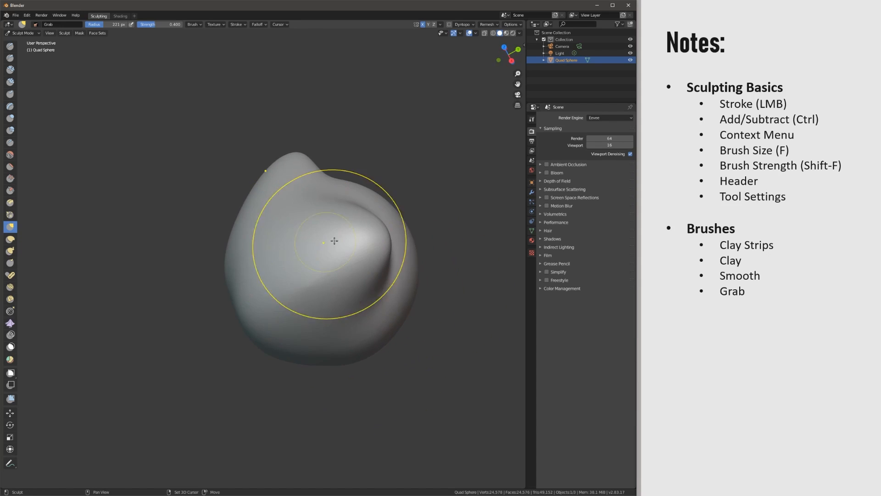
{"action": "mouse_move", "coordinate": [337, 241]}
{"action": "left_mouse_down"}
{"action": "mouse_move", "coordinate": [374, 248]}
{"action": "mouse_move", "coordinate": [356, 233]}
{"action": "mouse_move", "coordinate": [274, 288]}
{"action": "mouse_move", "coordinate": [291, 305]}
{"action": "left_mouse_up"}
{"action": "mouse_move", "coordinate": [291, 305]}
{"action": "middle_mouse_down"}
{"action": "mouse_move", "coordinate": [384, 207]}
{"action": "mouse_move", "coordinate": [404, 207]}
{"action": "mouse_move", "coordinate": [389, 200]}
{"action": "middle_mouse_up"}
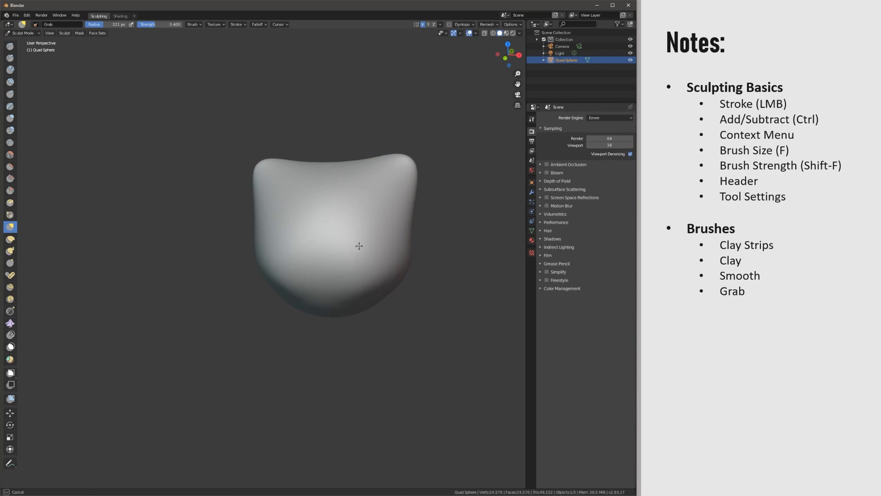
{"action": "left_click_drag", "start_coordinate": [359, 246], "coordinate": [324, 281]}
{"action": "left_click_drag", "start_coordinate": [398, 256], "coordinate": [390, 267]}
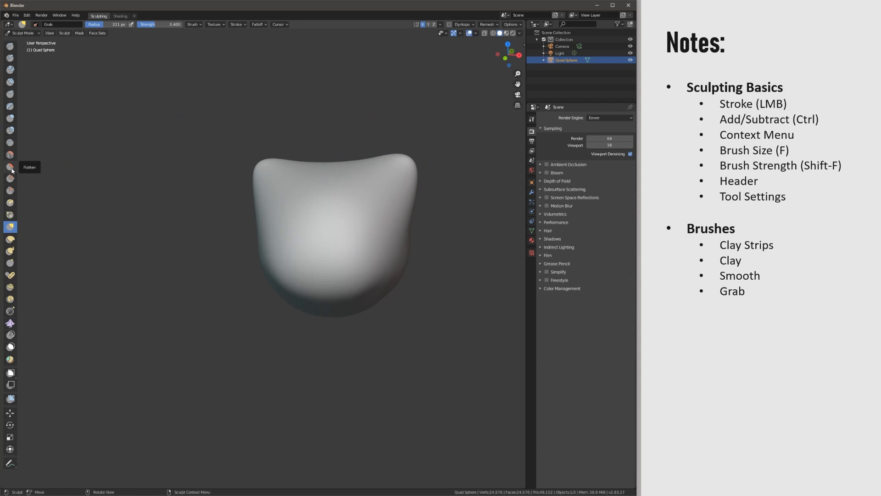
Step: Fill the hollow between the ears with the Fill brush at a 145 px radius, and apply its inverse to the front
{"action": "left_click", "coordinate": [13, 183]}
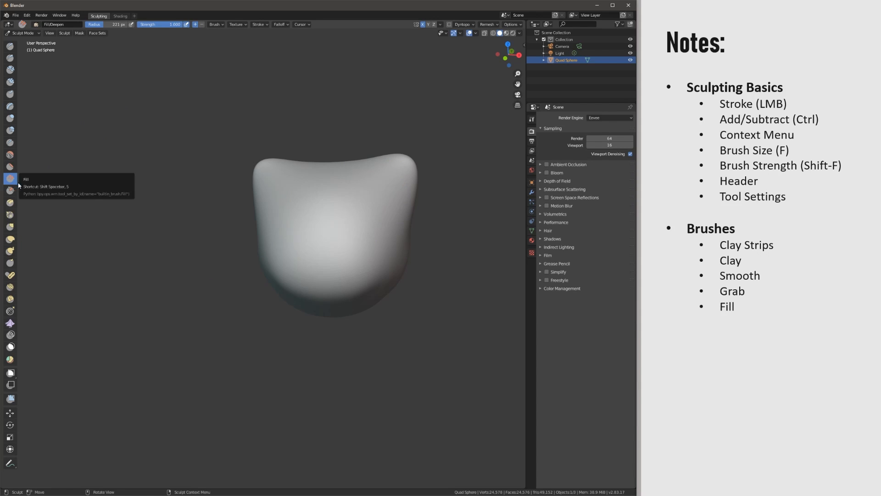
{"action": "mouse_move", "coordinate": [425, 186]}
{"action": "middle_mouse_down"}
{"action": "mouse_move", "coordinate": [384, 234]}
{"action": "mouse_move", "coordinate": [408, 202]}
{"action": "mouse_move", "coordinate": [389, 197]}
{"action": "mouse_move", "coordinate": [418, 198]}
{"action": "middle_mouse_up"}
{"action": "key", "text": "f"}
{"action": "left_click", "coordinate": [475, 205]}
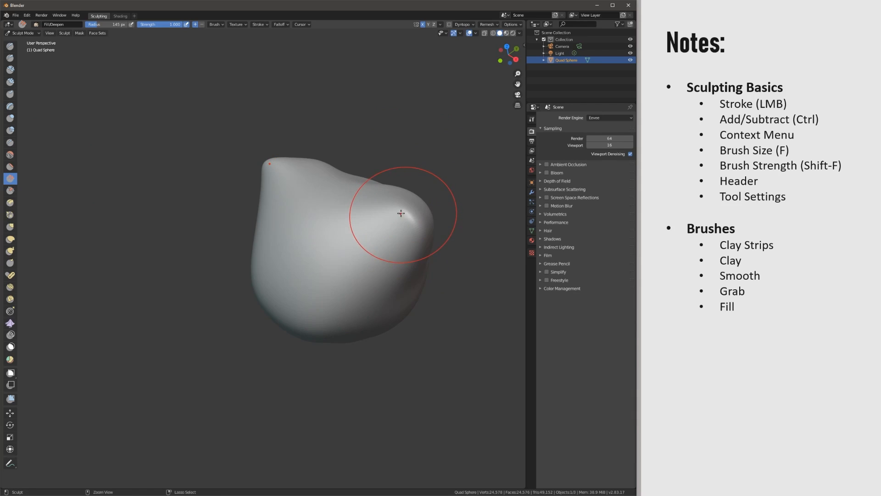
{"action": "left_click_drag", "start_coordinate": [403, 207], "coordinate": [412, 212]}
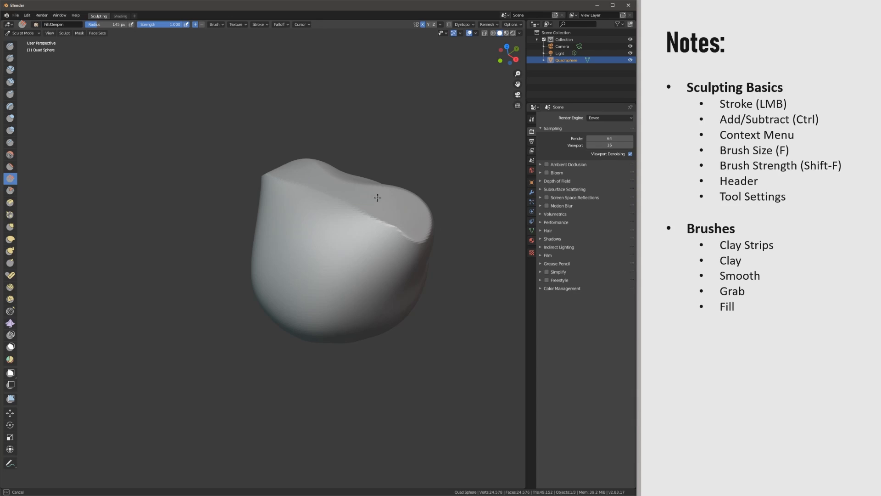
{"action": "middle_click_drag", "start_coordinate": [400, 206], "coordinate": [345, 220]}
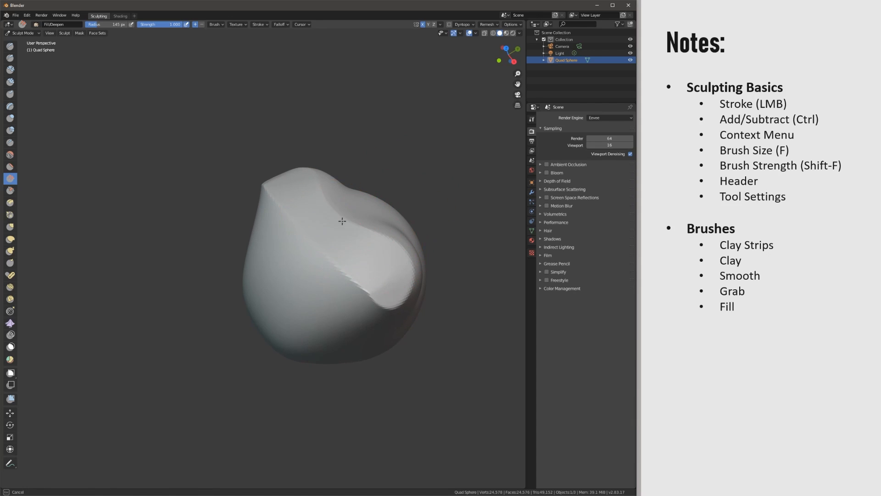
{"action": "mouse_move", "coordinate": [383, 281]}
{"action": "middle_mouse_down"}
{"action": "mouse_move", "coordinate": [393, 291]}
{"action": "mouse_move", "coordinate": [305, 246]}
{"action": "middle_mouse_up"}
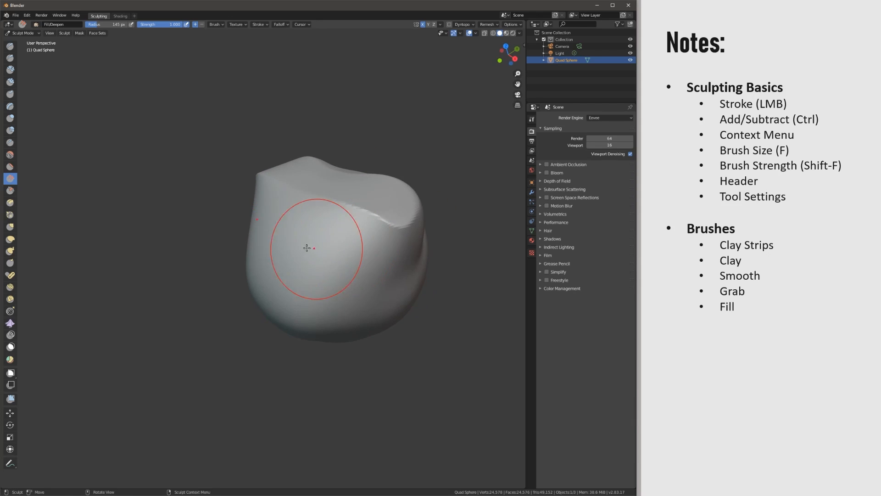
{"action": "mouse_move", "coordinate": [313, 249]}
{"action": "left_mouse_down", "text": "ctrl"}
{"action": "mouse_move", "coordinate": [264, 210]}
{"action": "mouse_move", "coordinate": [360, 255]}
{"action": "left_mouse_up", "text": "ctrl"}
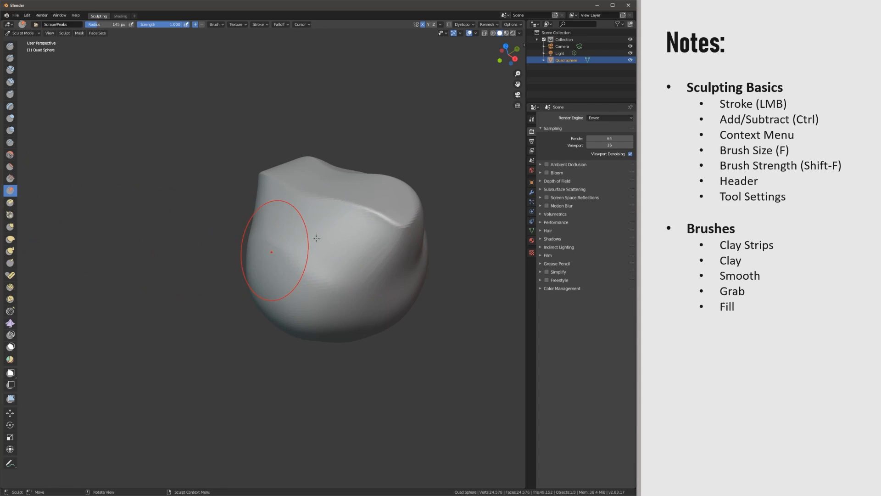
Step: Scrape the front and the ear's rim flatter with the 145 px Scrape brush
{"action": "middle_click_drag", "start_coordinate": [317, 238], "coordinate": [311, 256]}
{"action": "left_click_drag", "start_coordinate": [295, 225], "coordinate": [380, 294]}
{"action": "left_click_drag", "start_coordinate": [297, 201], "coordinate": [374, 257]}
{"action": "middle_click_drag", "start_coordinate": [374, 254], "coordinate": [345, 257]}
{"action": "mouse_move", "coordinate": [315, 238]}
{"action": "left_mouse_down"}
{"action": "mouse_move", "coordinate": [370, 295]}
{"action": "mouse_move", "coordinate": [342, 281]}
{"action": "left_mouse_up"}
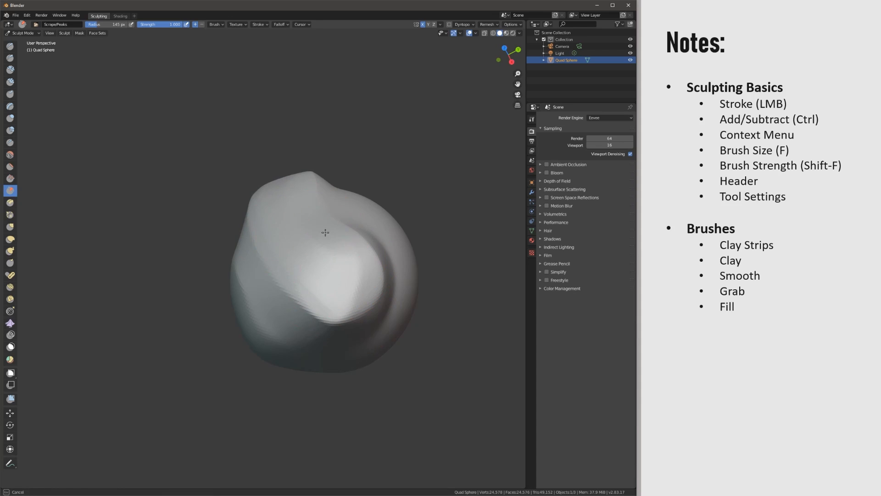
{"action": "mouse_move", "coordinate": [326, 233]}
{"action": "middle_mouse_down"}
{"action": "mouse_move", "coordinate": [338, 279]}
{"action": "mouse_move", "coordinate": [377, 262]}
{"action": "middle_mouse_up"}
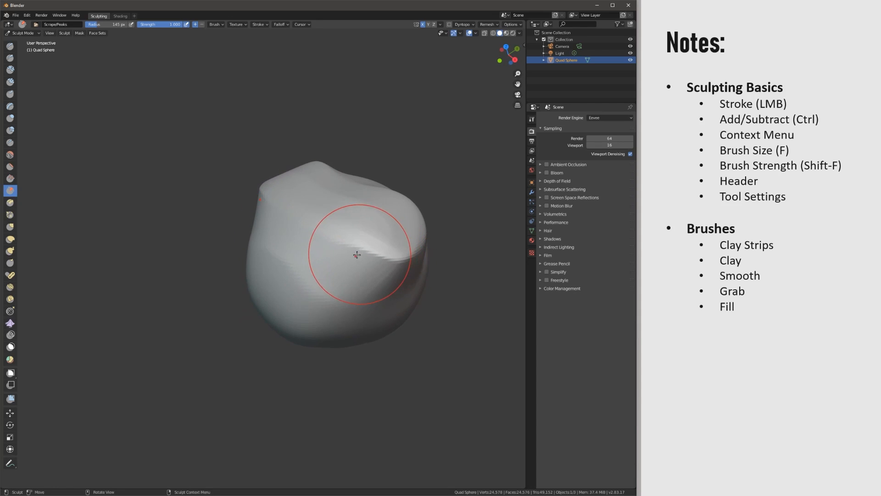
Step: Carve a broad crease across the lower front with the Draw Sharp brush
{"action": "left_click", "coordinate": [9, 58]}
{"action": "left_click_drag", "start_coordinate": [272, 255], "coordinate": [371, 325]}
{"action": "middle_click_drag", "start_coordinate": [368, 327], "coordinate": [348, 248]}
Step: Reduce the Draw Sharp brush to an 85 px radius and cut sharper creases across the front and around the side
{"action": "key", "text": "f"}
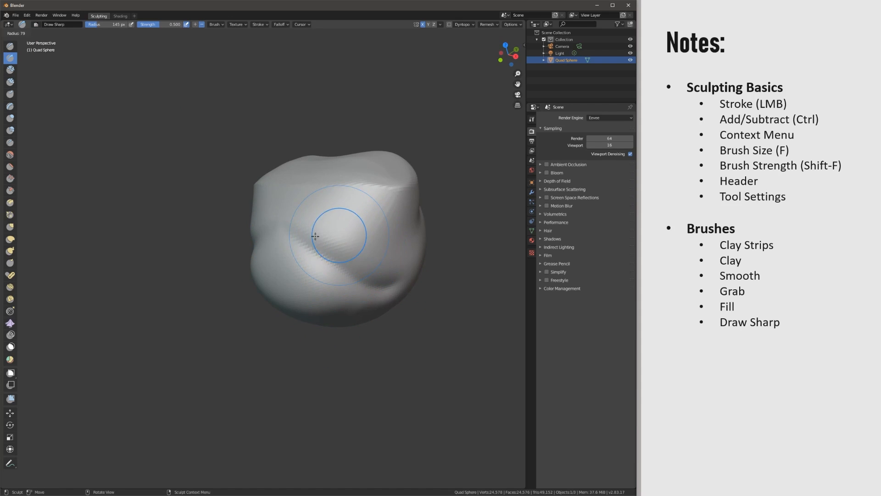
{"action": "left_click", "coordinate": [315, 236]}
{"action": "mouse_move", "coordinate": [304, 217]}
{"action": "left_mouse_down"}
{"action": "mouse_move", "coordinate": [406, 275]}
{"action": "mouse_move", "coordinate": [414, 263]}
{"action": "left_mouse_up"}
{"action": "middle_click_drag", "start_coordinate": [382, 252], "coordinate": [340, 250]}
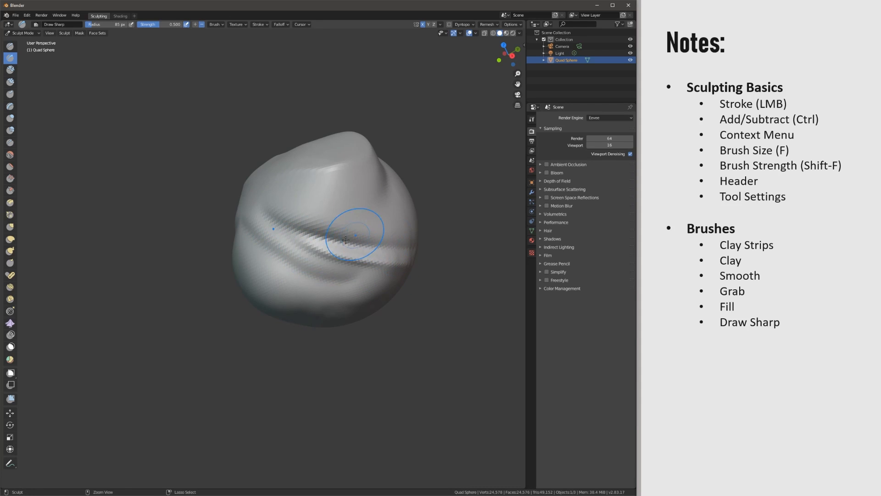
{"action": "middle_click_drag", "start_coordinate": [414, 211], "coordinate": [287, 275]}
{"action": "middle_click_drag", "start_coordinate": [347, 236], "coordinate": [335, 282]}
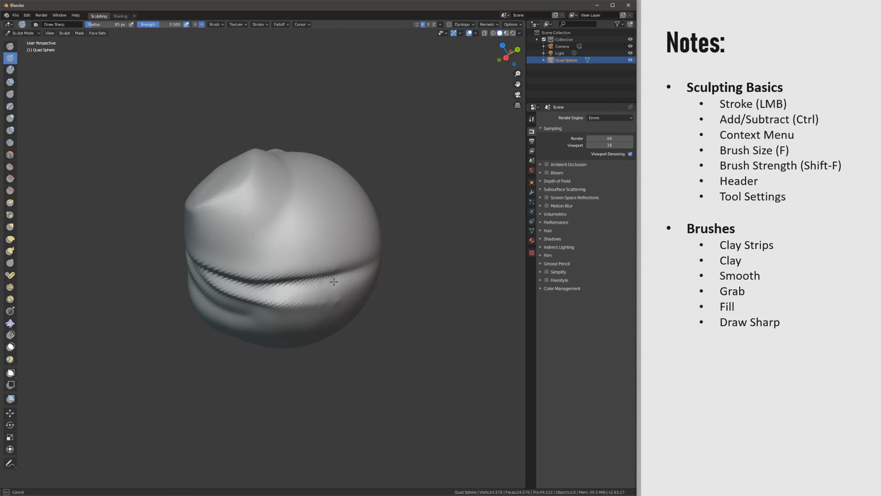
Step: Inflate the creased front and ears with the Inflate brush enlarged to a 304 px radius
{"action": "mouse_move", "coordinate": [354, 230]}
{"action": "middle_mouse_down"}
{"action": "mouse_move", "coordinate": [216, 319]}
{"action": "mouse_move", "coordinate": [230, 344]}
{"action": "mouse_move", "coordinate": [470, 224]}
{"action": "mouse_move", "coordinate": [356, 168]}
{"action": "middle_mouse_up"}
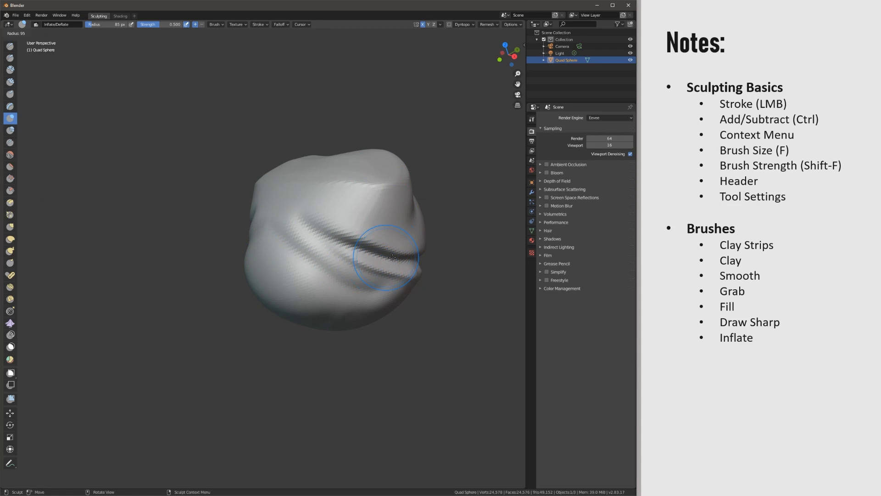
{"action": "key", "text": "f"}
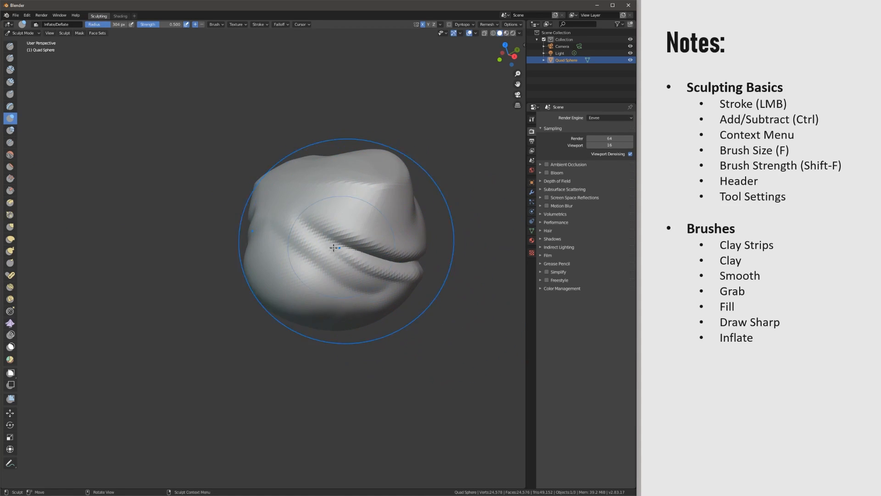
{"action": "left_click", "coordinate": [335, 242]}
{"action": "mouse_move", "coordinate": [321, 238]}
{"action": "middle_mouse_down"}
{"action": "mouse_move", "coordinate": [200, 311]}
{"action": "mouse_move", "coordinate": [339, 407]}
{"action": "mouse_move", "coordinate": [287, 229]}
{"action": "mouse_move", "coordinate": [435, 245]}
{"action": "middle_mouse_up"}
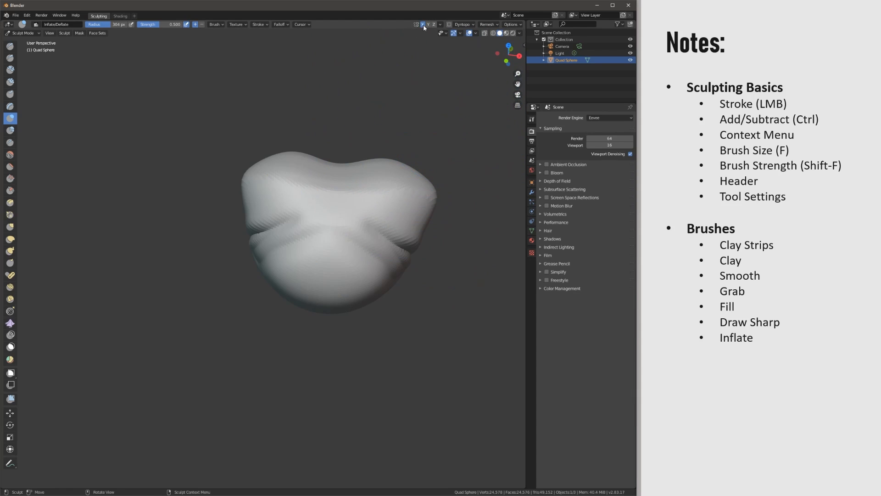
Step: Try the X and Y mirror toggles and inflate the ears slightly with X symmetry on
{"action": "middle_click_drag", "start_coordinate": [450, 115], "coordinate": [447, 173], "text": "shift"}
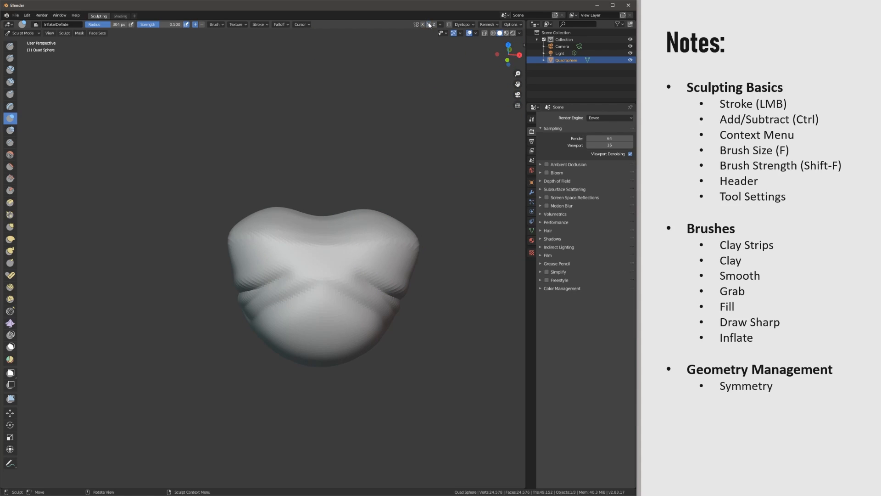
{"action": "left_click", "coordinate": [423, 25]}
{"action": "left_click", "coordinate": [429, 25]}
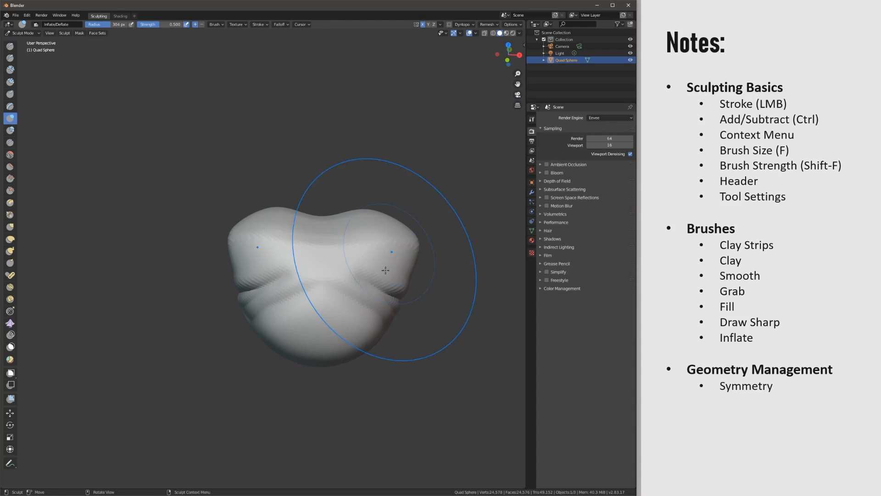
{"action": "left_click_drag", "start_coordinate": [397, 258], "coordinate": [403, 256]}
Step: Turn off X mirror symmetry and pull only the +X ear up and outward with the Grab brush
{"action": "left_click", "coordinate": [421, 30]}
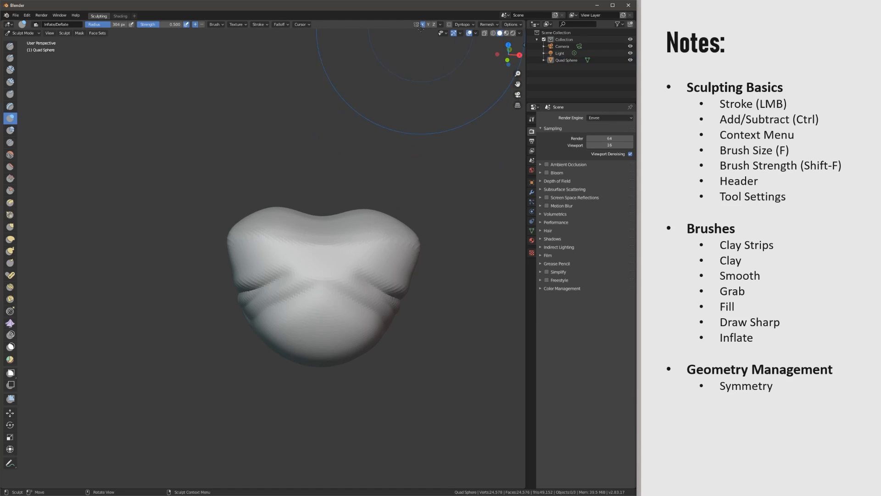
{"action": "left_click", "coordinate": [10, 226]}
{"action": "left_click_drag", "start_coordinate": [399, 232], "coordinate": [459, 98]}
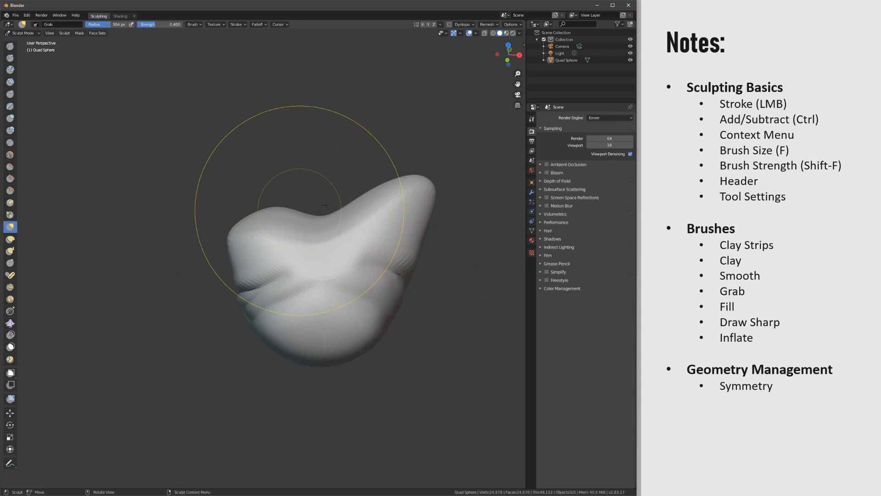
Step: Symmetrize the mesh from -X to +X, and expand the Symmetry settings in the active tool's properties
{"action": "left_click", "coordinate": [441, 24]}
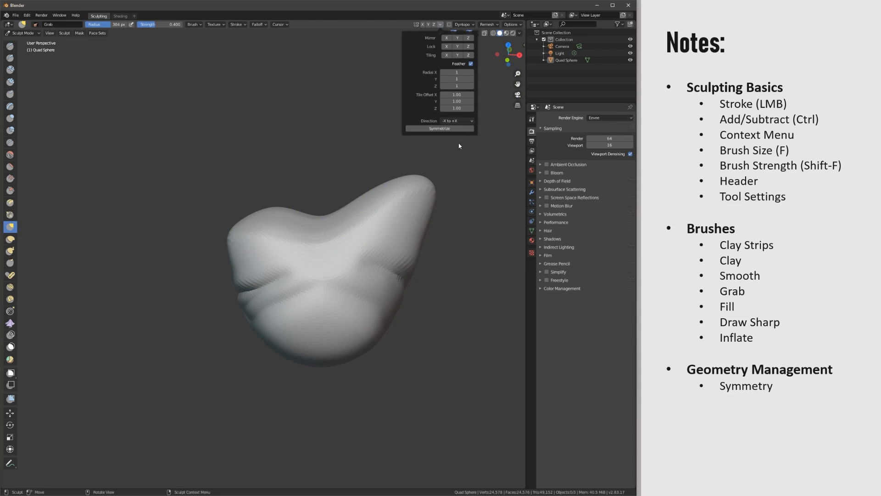
{"action": "left_click", "coordinate": [447, 129]}
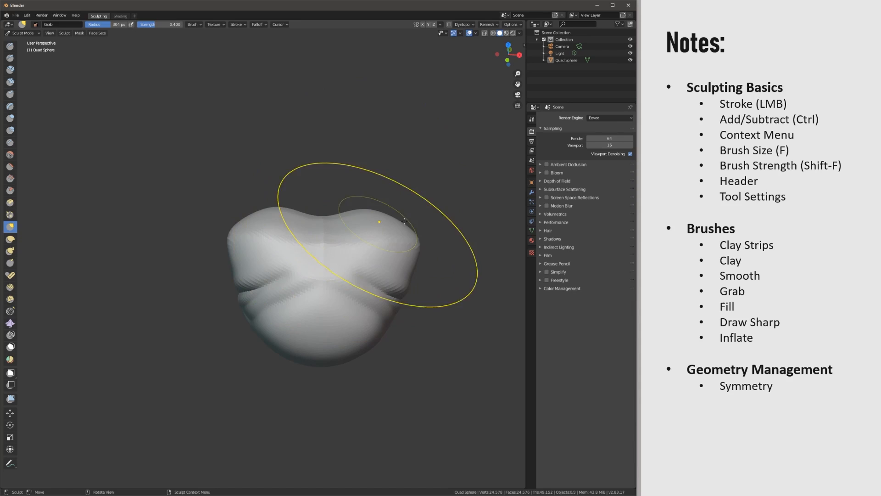
{"action": "left_click", "coordinate": [531, 119]}
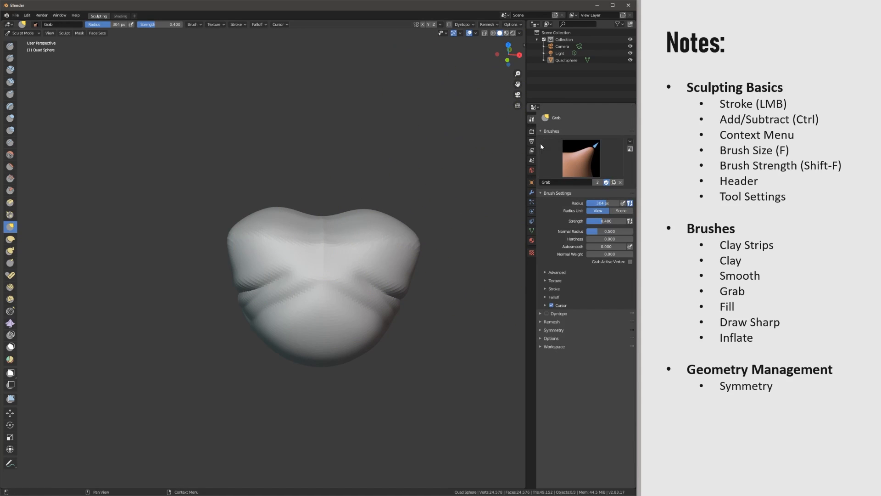
{"action": "left_click", "coordinate": [556, 331]}
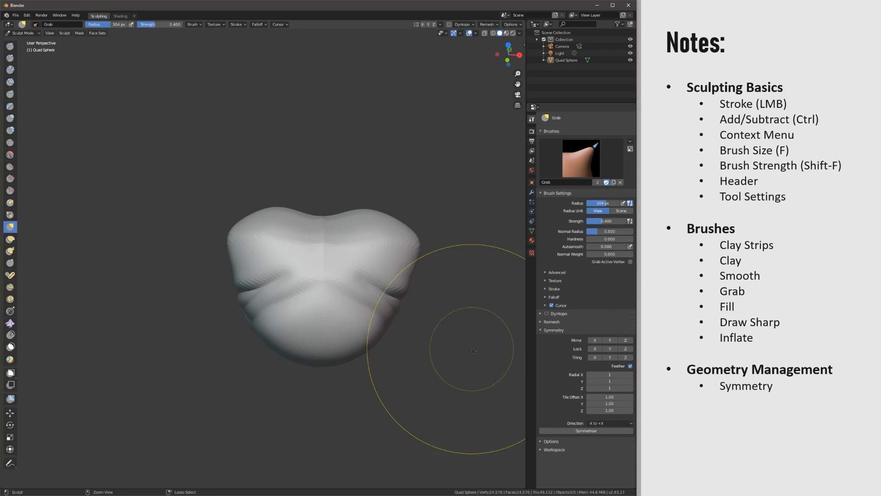
Step: Restore the raised ear on the +X side and symmetrize the mesh from +X to -X
{"action": "left_click_drag", "start_coordinate": [395, 225], "coordinate": [423, 186]}
{"action": "left_click", "coordinate": [597, 423]}
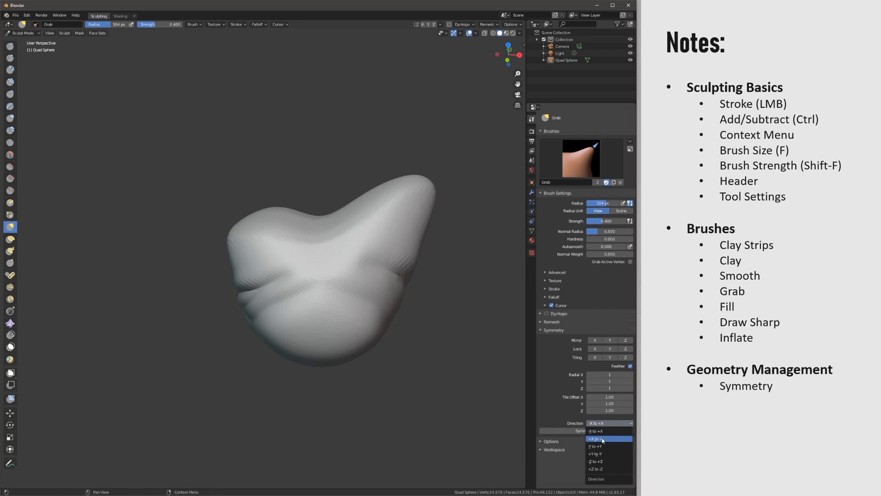
{"action": "left_click", "coordinate": [603, 439]}
{"action": "left_click", "coordinate": [585, 431]}
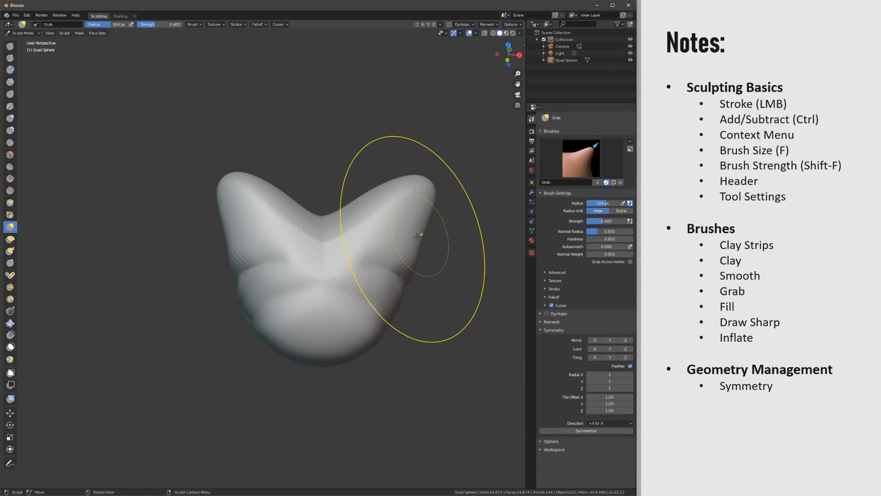
Step: Symmetrize the mesh from -Y to +Y, and again from -Z to +Z
{"action": "left_click", "coordinate": [601, 424]}
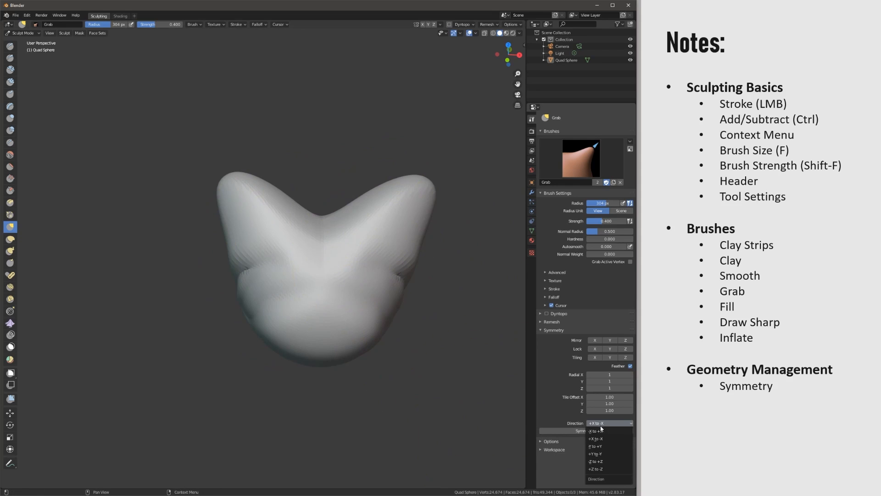
{"action": "left_click", "coordinate": [604, 446]}
{"action": "left_click", "coordinate": [594, 431]}
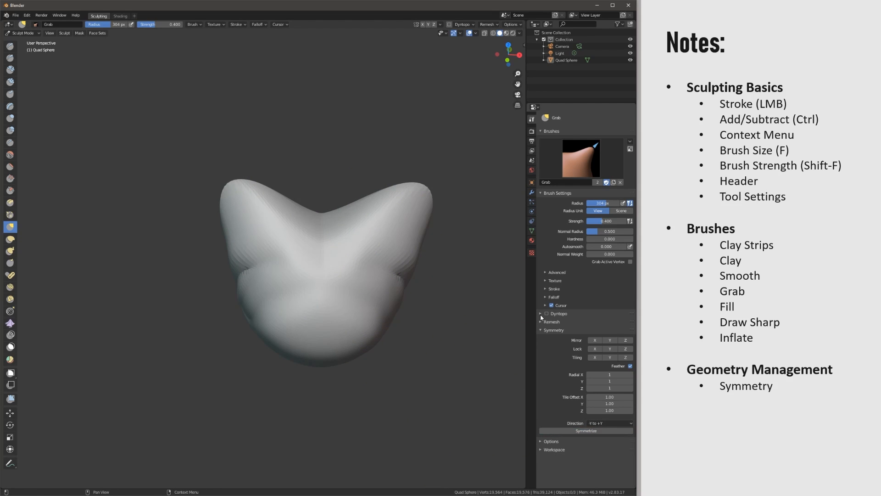
{"action": "left_click", "coordinate": [597, 423]}
{"action": "left_click", "coordinate": [605, 465]}
{"action": "left_click", "coordinate": [590, 429]}
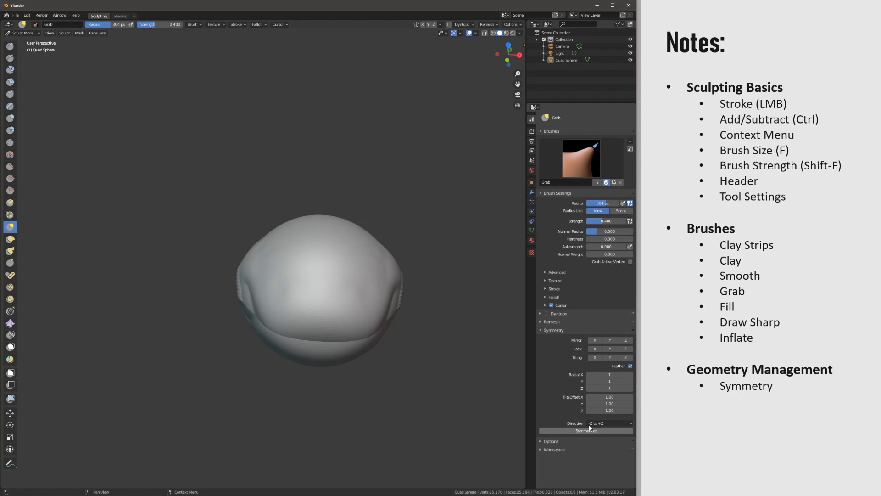
Step: Undo the last symmetrize, and symmetrize the mesh from +Z to -Z instead
{"action": "key", "text": "ctrl+z"}
{"action": "left_click", "coordinate": [599, 423]}
{"action": "left_click", "coordinate": [602, 470]}
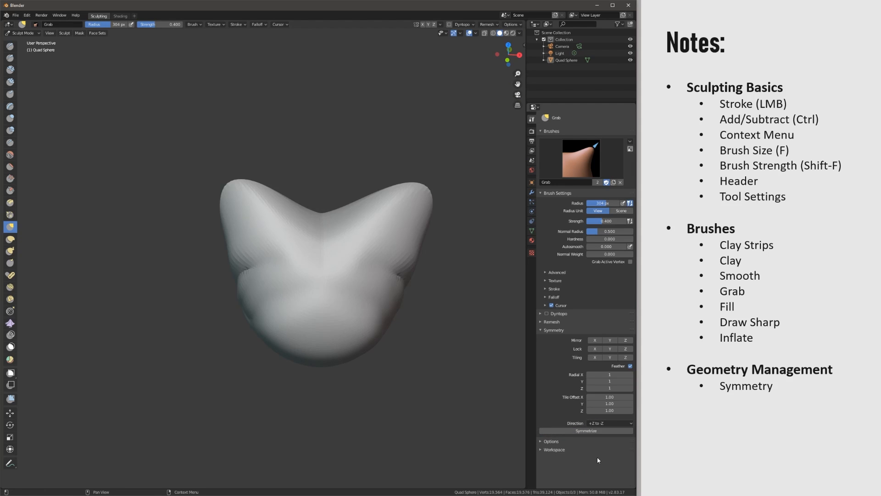
{"action": "left_click", "coordinate": [586, 430]}
{"action": "middle_click_drag", "start_coordinate": [437, 295], "coordinate": [243, 273]}
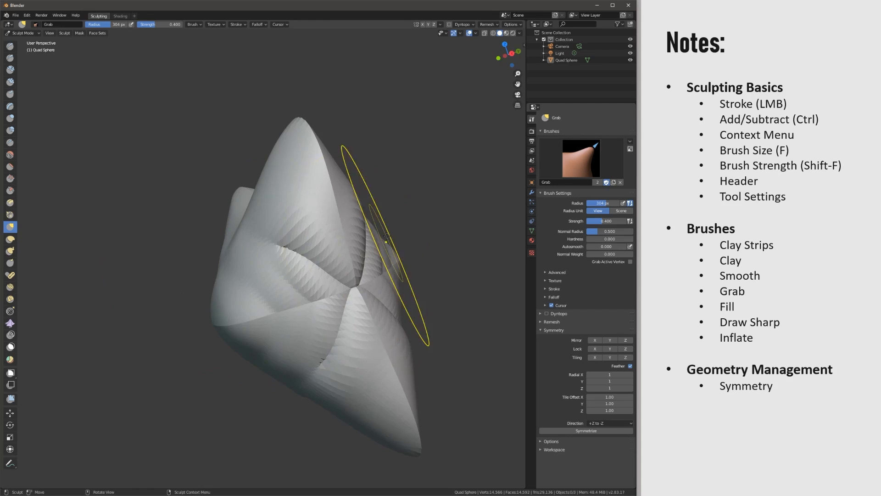
{"action": "mouse_move", "coordinate": [387, 236]}
{"action": "middle_mouse_down"}
{"action": "mouse_move", "coordinate": [290, 307]}
{"action": "mouse_move", "coordinate": [262, 241]}
{"action": "mouse_move", "coordinate": [244, 281]}
{"action": "mouse_move", "coordinate": [464, 251]}
{"action": "mouse_move", "coordinate": [325, 285]}
{"action": "mouse_move", "coordinate": [472, 295]}
{"action": "mouse_move", "coordinate": [381, 184]}
{"action": "middle_mouse_up"}
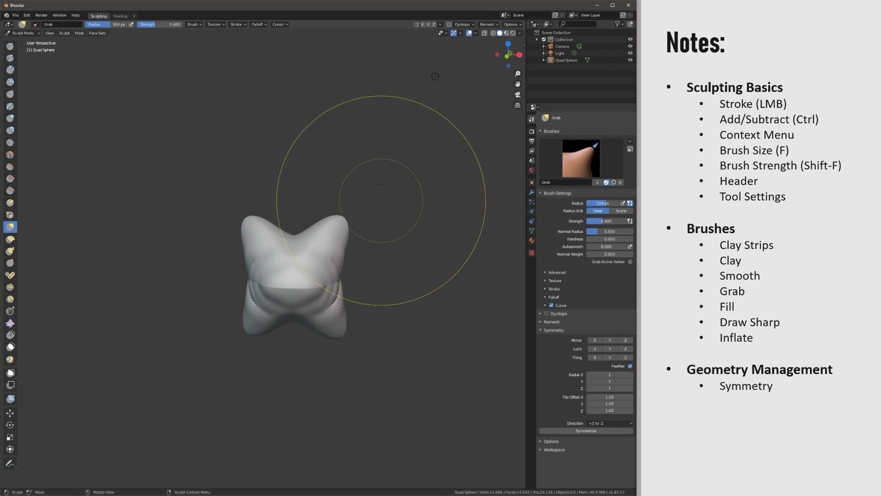
Step: Turn on mirror symmetry for X, Y and Z, and reshape the sides and front of the mesh with the Grab brush
{"action": "left_click", "coordinate": [434, 25]}
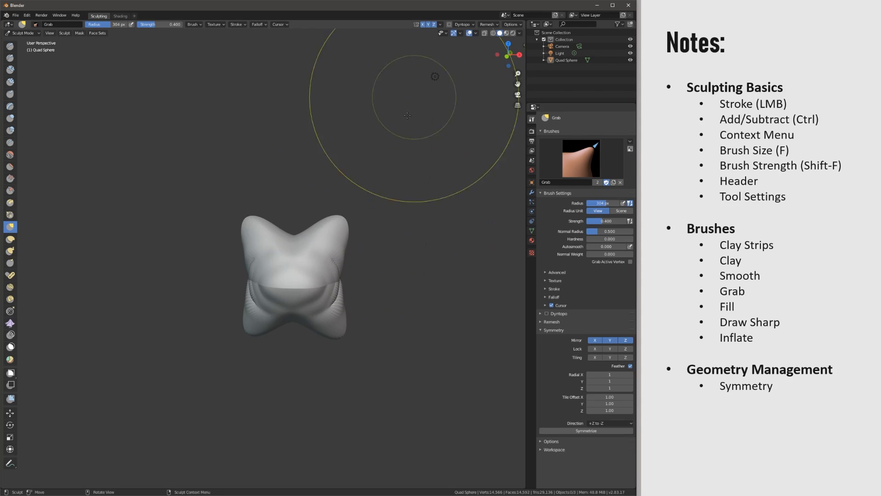
{"action": "left_click_drag", "start_coordinate": [312, 274], "coordinate": [382, 258]}
{"action": "middle_click_drag", "start_coordinate": [383, 257], "coordinate": [351, 257]}
{"action": "left_click_drag", "start_coordinate": [295, 255], "coordinate": [368, 272]}
{"action": "mouse_move", "coordinate": [367, 272]}
{"action": "middle_mouse_down"}
{"action": "mouse_move", "coordinate": [277, 265]}
{"action": "mouse_move", "coordinate": [238, 359]}
{"action": "middle_mouse_up"}
{"action": "left_click_drag", "start_coordinate": [277, 310], "coordinate": [278, 310]}
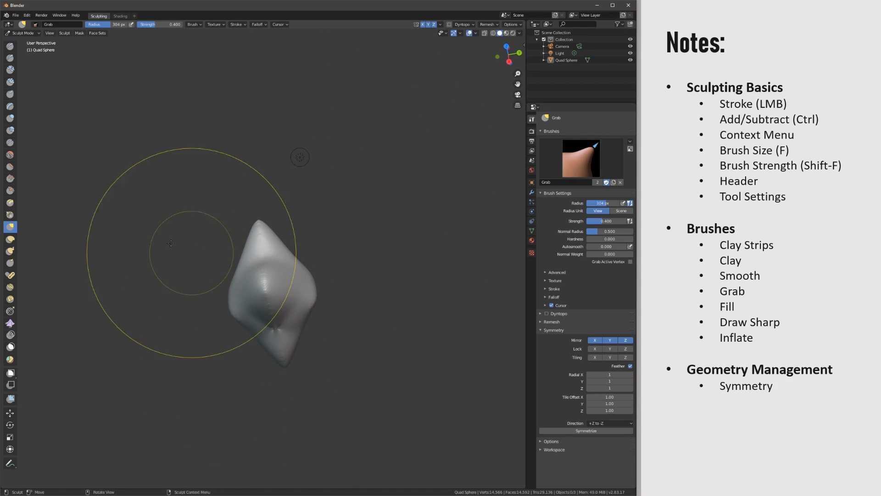
{"action": "middle_click_drag", "start_coordinate": [493, 252], "coordinate": [440, 132]}
{"action": "scroll", "coordinate": [424, 265], "scroll_direction": "up", "scroll_amount": 3}
{"action": "middle_click_drag", "start_coordinate": [424, 265], "coordinate": [413, 151]}
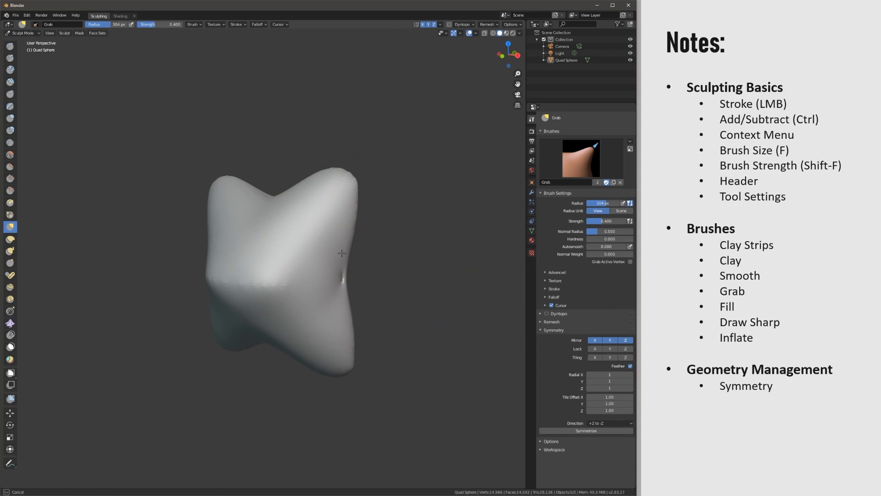
Step: Remesh the stretched four-cornered shape to rebuild its geometry evenly
{"action": "left_click", "coordinate": [490, 25]}
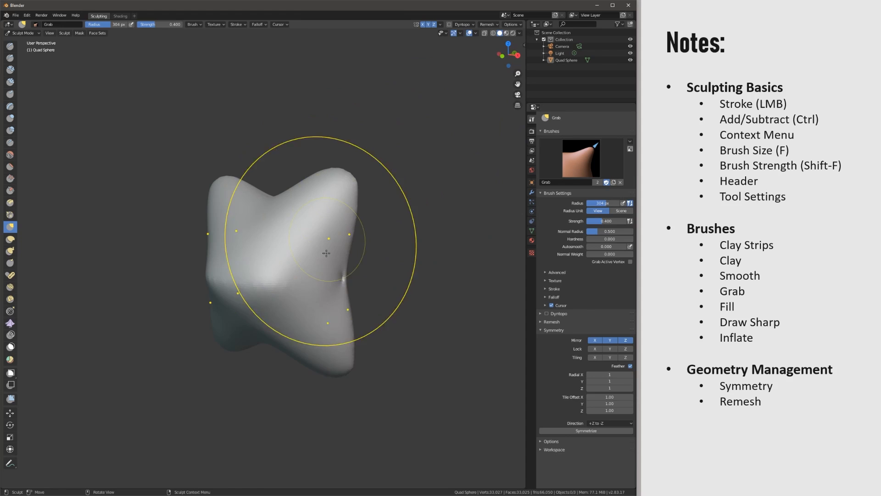
{"action": "middle_click_drag", "start_coordinate": [394, 220], "coordinate": [432, 196]}
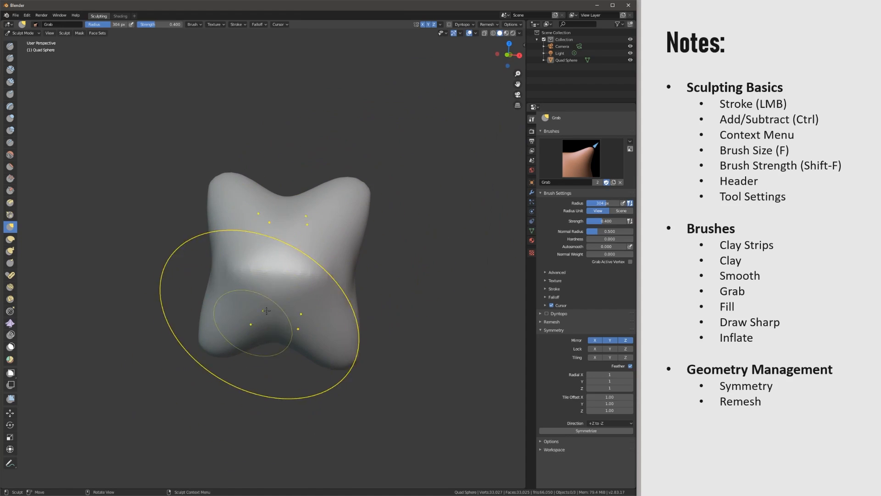
{"action": "mouse_move", "coordinate": [306, 263]}
{"action": "middle_mouse_down"}
{"action": "mouse_move", "coordinate": [264, 269]}
{"action": "mouse_move", "coordinate": [351, 290]}
{"action": "mouse_move", "coordinate": [482, 230]}
{"action": "mouse_move", "coordinate": [305, 289]}
{"action": "middle_mouse_up"}
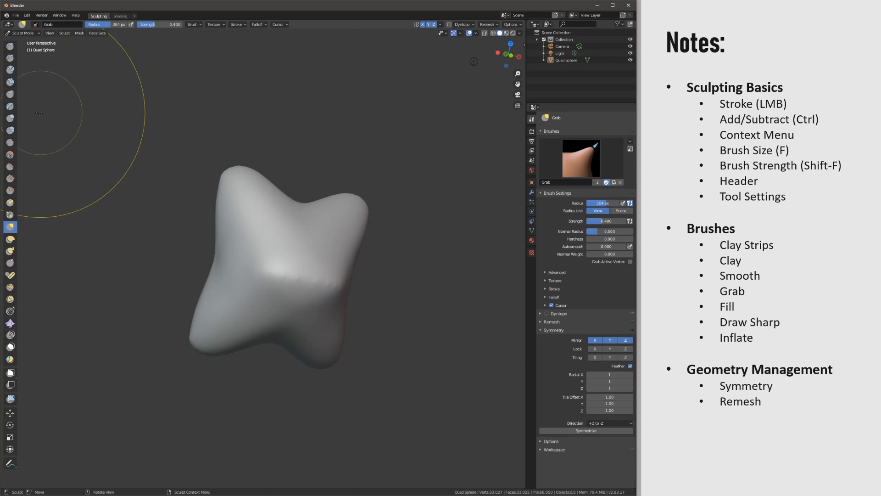
Step: Flatten the ridge across the front of the shape with the Flatten brush at a 154 px radius
{"action": "left_click", "coordinate": [10, 166]}
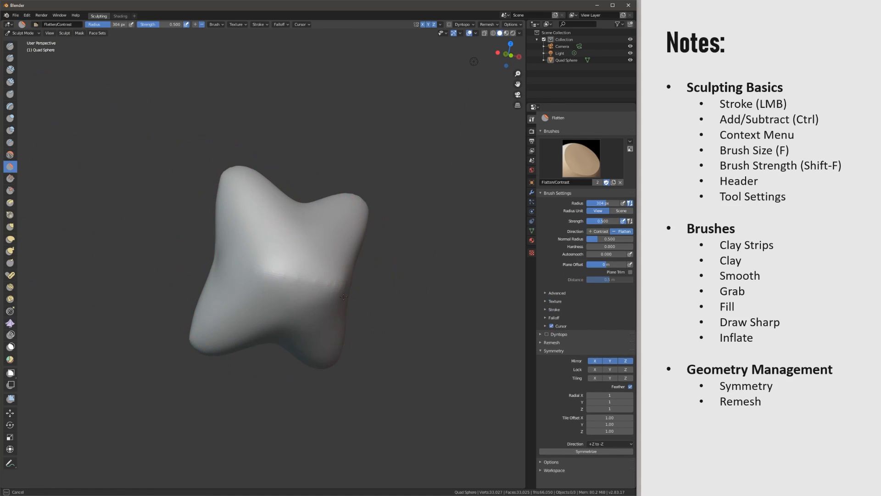
{"action": "key", "text": "f"}
{"action": "left_click", "coordinate": [259, 267]}
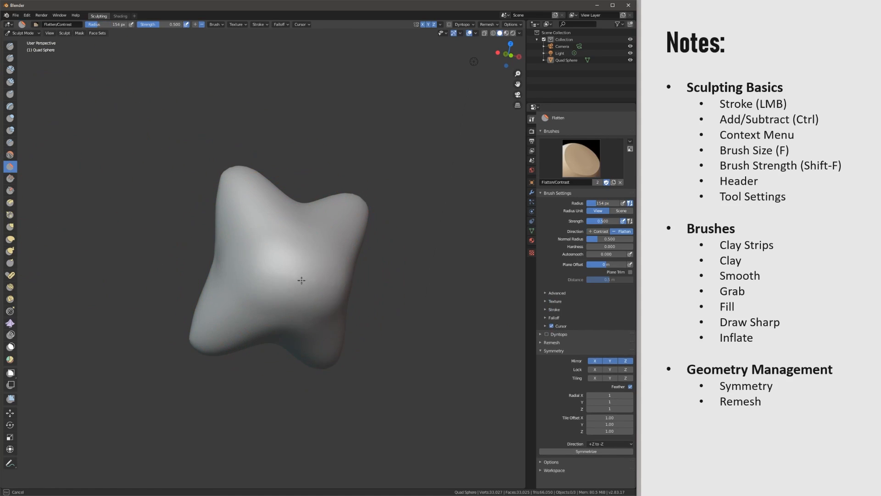
Step: Pull the corners outward and widen the body with the Grab brush at a 325 px radius
{"action": "left_click", "coordinate": [10, 240]}
{"action": "middle_click_drag", "start_coordinate": [334, 211], "coordinate": [299, 184]}
{"action": "left_click", "coordinate": [10, 227]}
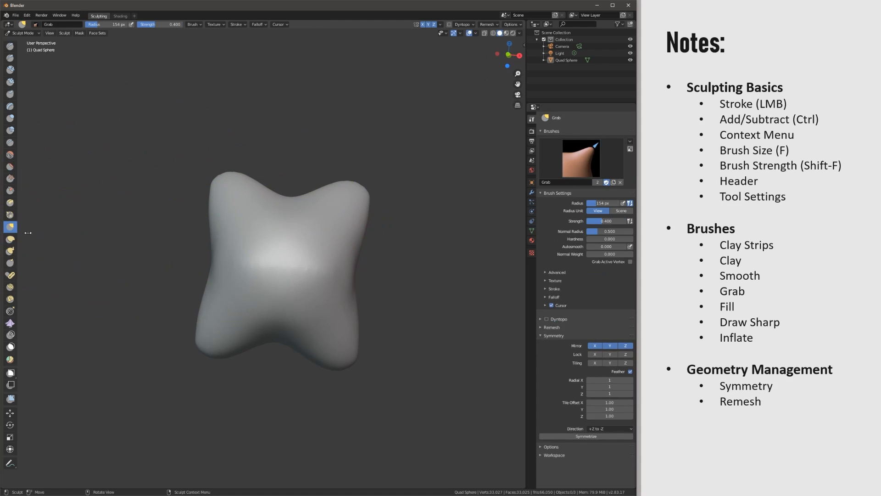
{"action": "key", "text": "f"}
{"action": "left_click", "coordinate": [470, 230]}
{"action": "mouse_move", "coordinate": [342, 219]}
{"action": "left_mouse_down"}
{"action": "mouse_move", "coordinate": [406, 207]}
{"action": "mouse_move", "coordinate": [413, 183]}
{"action": "mouse_move", "coordinate": [356, 209]}
{"action": "mouse_move", "coordinate": [372, 202]}
{"action": "left_mouse_up"}
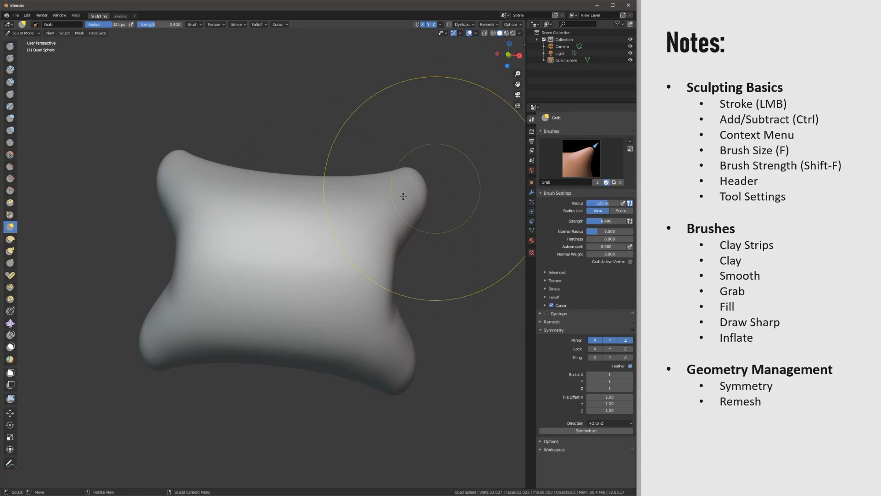
{"action": "left_click_drag", "start_coordinate": [334, 237], "coordinate": [350, 225]}
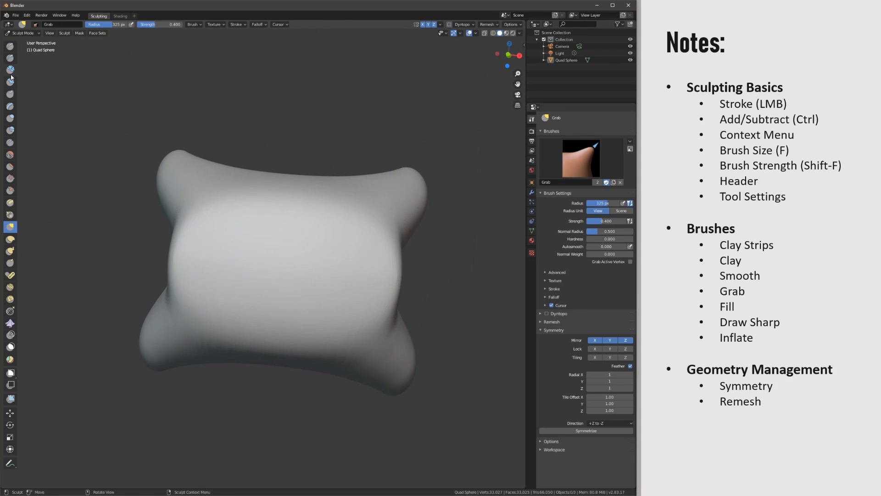
Step: Switch to the Draw Sharp brush at a 145 px radius, try a stroke on the front face, and undo it
{"action": "left_click", "coordinate": [10, 46]}
{"action": "left_click", "coordinate": [10, 57]}
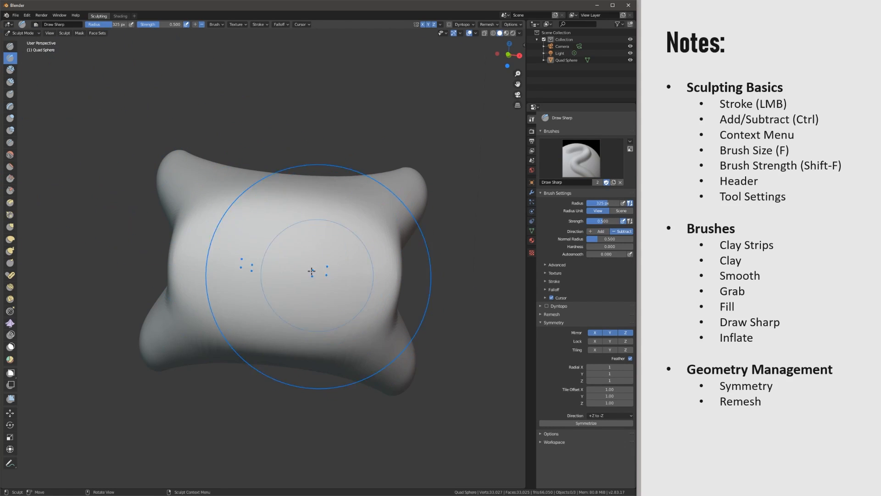
{"action": "key", "text": "f"}
{"action": "left_click", "coordinate": [248, 272]}
{"action": "left_click_drag", "start_coordinate": [250, 271], "coordinate": [313, 253]}
{"action": "mouse_move", "coordinate": [271, 258]}
{"action": "middle_mouse_down"}
{"action": "mouse_move", "coordinate": [239, 259]}
{"action": "mouse_move", "coordinate": [287, 305]}
{"action": "middle_mouse_up"}
{"action": "key", "text": "ctrl+z"}
Step: Remesh the body at a finer resolution, test a Draw Sharp stroke on the front face, and undo that stroke
{"action": "middle_click_drag", "start_coordinate": [280, 271], "coordinate": [272, 280]}
{"action": "middle_click_drag", "start_coordinate": [271, 279], "coordinate": [265, 235], "text": "ctrl"}
{"action": "left_click", "coordinate": [493, 25]}
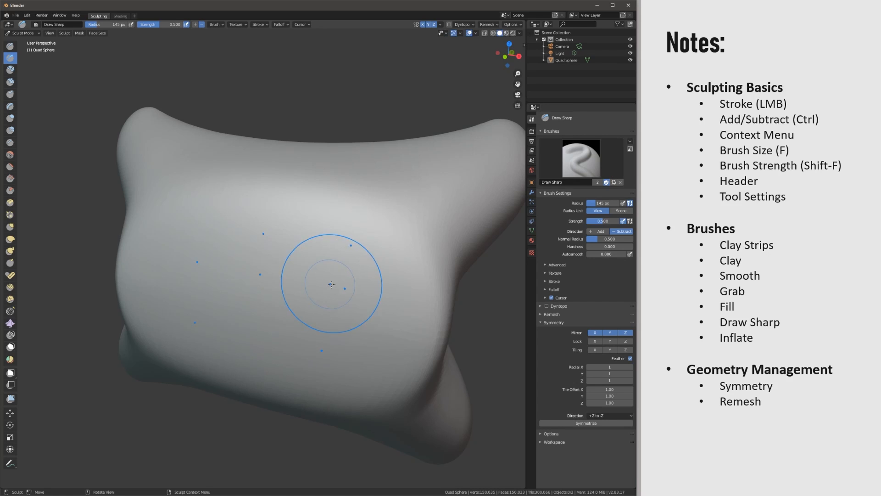
{"action": "mouse_move", "coordinate": [320, 305]}
{"action": "left_mouse_down"}
{"action": "mouse_move", "coordinate": [335, 329]}
{"action": "mouse_move", "coordinate": [342, 281]}
{"action": "mouse_move", "coordinate": [333, 269]}
{"action": "mouse_move", "coordinate": [331, 276]}
{"action": "left_mouse_up"}
{"action": "key", "text": "ctrl+z"}
Step: Set the Draw Sharp radius to 39 px and carve small mirrored eye shapes into the front face, undoing the first attempt
{"action": "key", "text": "f"}
{"action": "left_click", "coordinate": [294, 285]}
{"action": "middle_click_drag", "start_coordinate": [330, 276], "coordinate": [343, 207]}
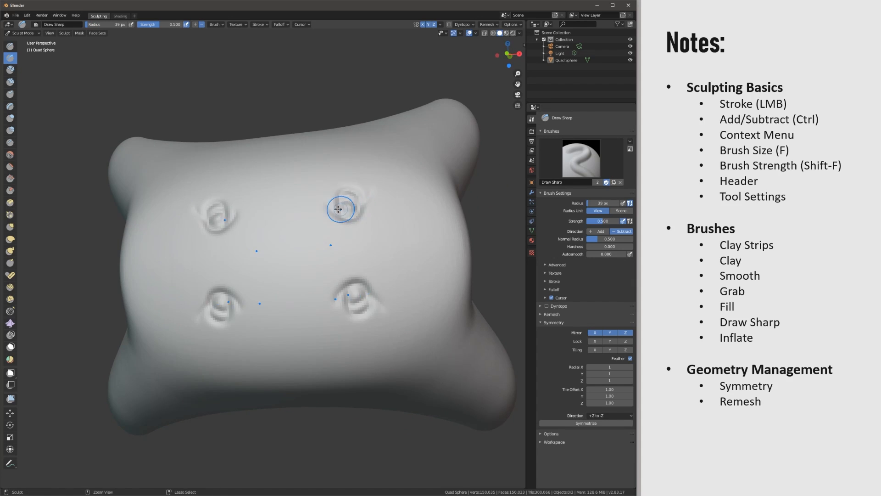
{"action": "key", "text": "ctrl+z"}
{"action": "left_click_drag", "start_coordinate": [316, 221], "coordinate": [362, 212]}
{"action": "scroll", "coordinate": [377, 232], "scroll_direction": "down", "scroll_amount": 4}
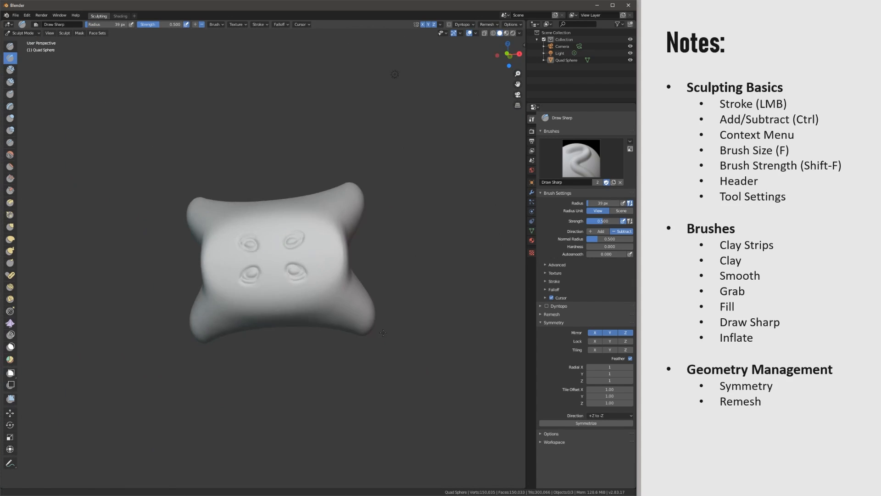
{"action": "middle_click_drag", "start_coordinate": [377, 231], "coordinate": [262, 230]}
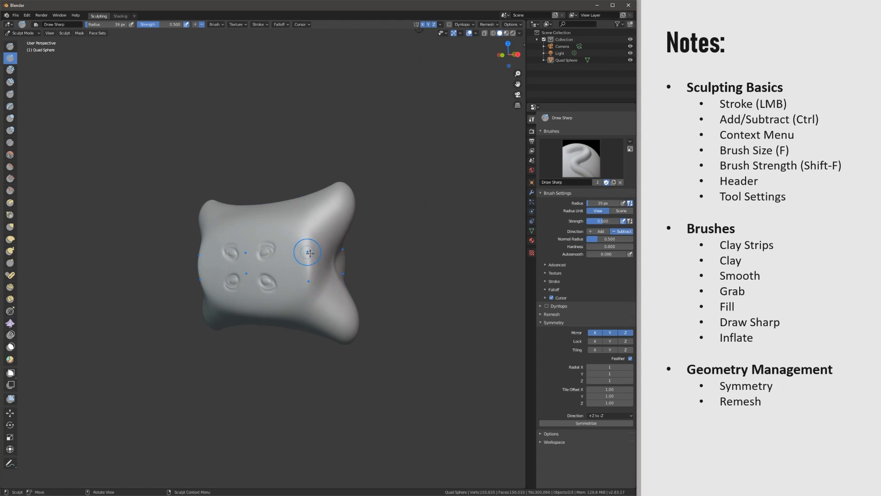
{"action": "middle_click_drag", "start_coordinate": [310, 252], "coordinate": [273, 215]}
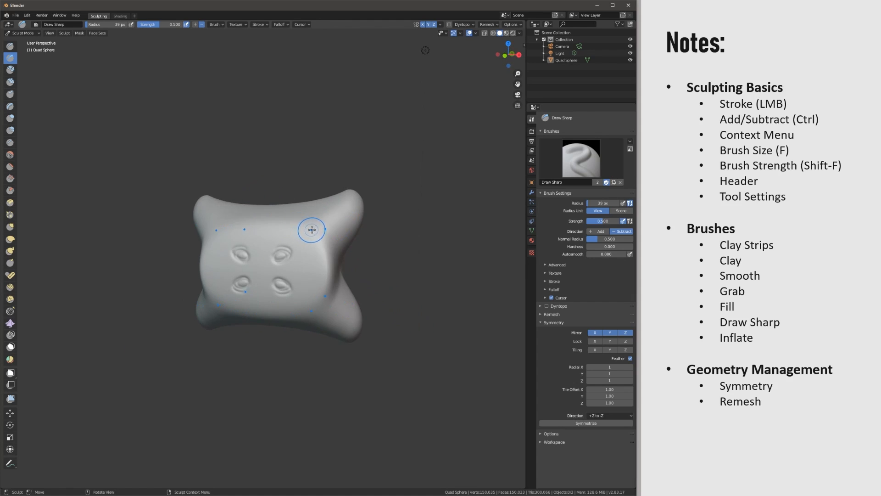
Step: Fill in the carved eyes on the front face with the Fill brush at a 168 px radius
{"action": "left_click", "coordinate": [10, 190]}
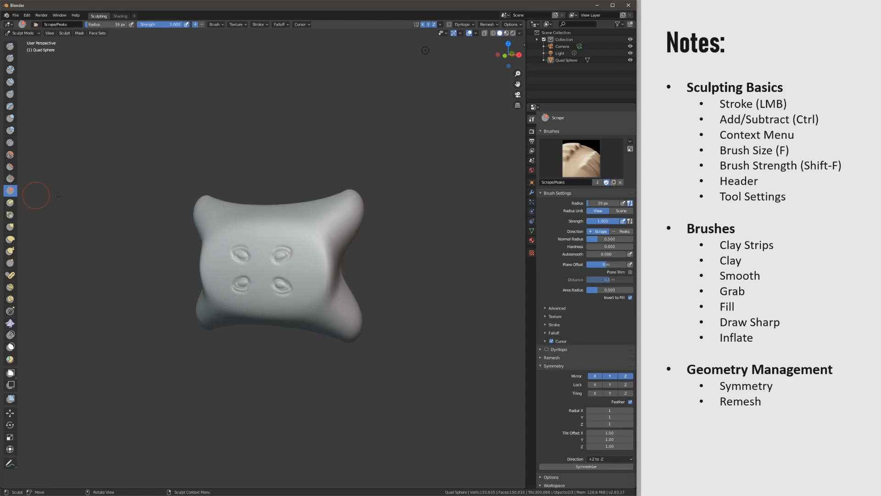
{"action": "left_click", "coordinate": [11, 177]}
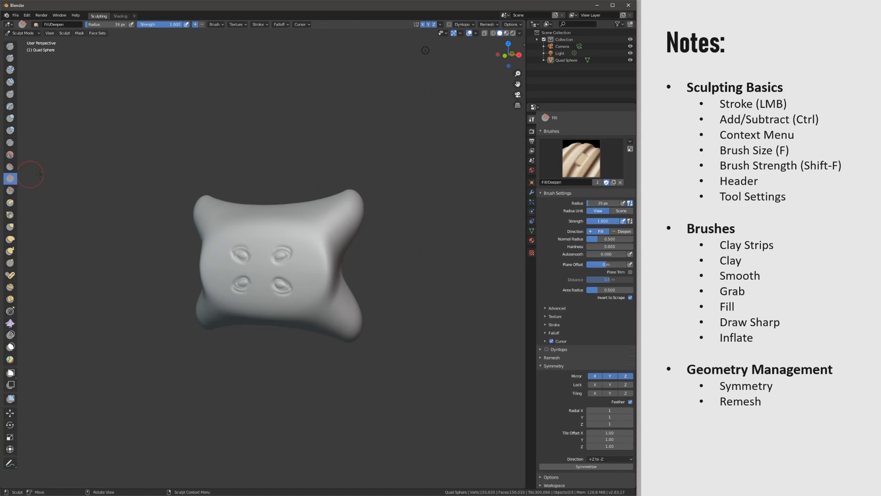
{"action": "key", "text": "f"}
{"action": "left_click", "coordinate": [451, 232]}
{"action": "mouse_move", "coordinate": [342, 252]}
{"action": "left_mouse_down"}
{"action": "mouse_move", "coordinate": [326, 279]}
{"action": "mouse_move", "coordinate": [305, 222]}
{"action": "mouse_move", "coordinate": [320, 260]}
{"action": "mouse_move", "coordinate": [294, 291]}
{"action": "left_mouse_up"}
{"action": "key", "text": "ctrl+z"}
{"action": "left_click_drag", "start_coordinate": [283, 248], "coordinate": [271, 251]}
{"action": "middle_click_drag", "start_coordinate": [243, 248], "coordinate": [275, 227]}
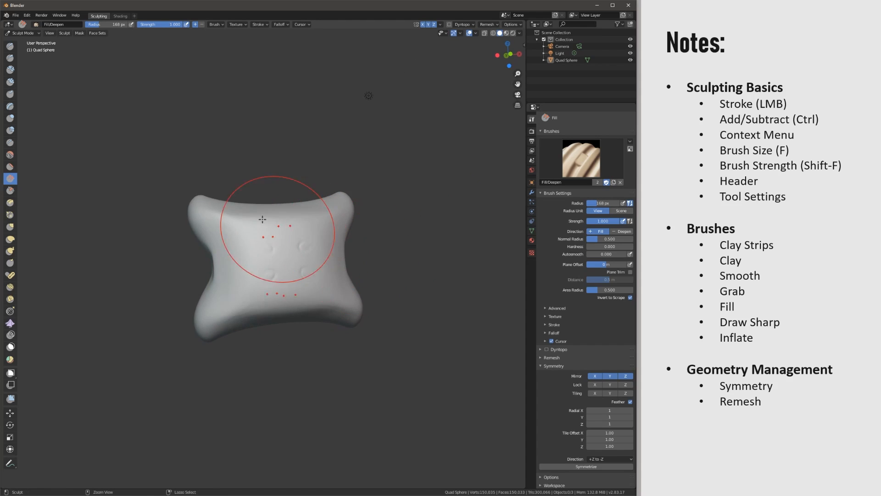
{"action": "left_click_drag", "start_coordinate": [266, 222], "coordinate": [254, 198]}
{"action": "left_click_drag", "start_coordinate": [264, 232], "coordinate": [317, 216]}
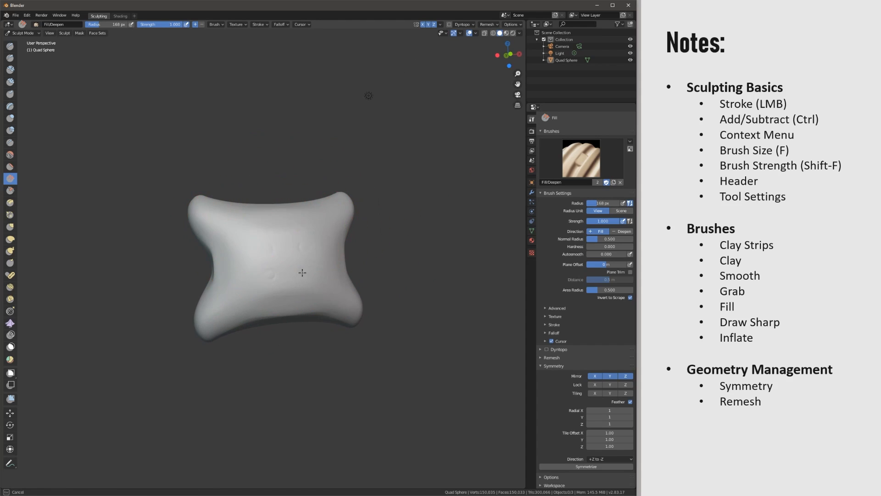
{"action": "left_click_drag", "start_coordinate": [302, 273], "coordinate": [307, 260]}
Step: Set the Fill brush radius to 87 px and sculpt the body's side edges with the brush effect inverted
{"action": "middle_click_drag", "start_coordinate": [347, 258], "coordinate": [294, 247]}
{"action": "key", "text": "f"}
{"action": "left_click", "coordinate": [351, 255]}
{"action": "left_click_drag", "start_coordinate": [306, 250], "coordinate": [312, 275], "text": "ctrl"}
{"action": "left_click_drag", "start_coordinate": [296, 244], "coordinate": [301, 235], "text": "ctrl"}
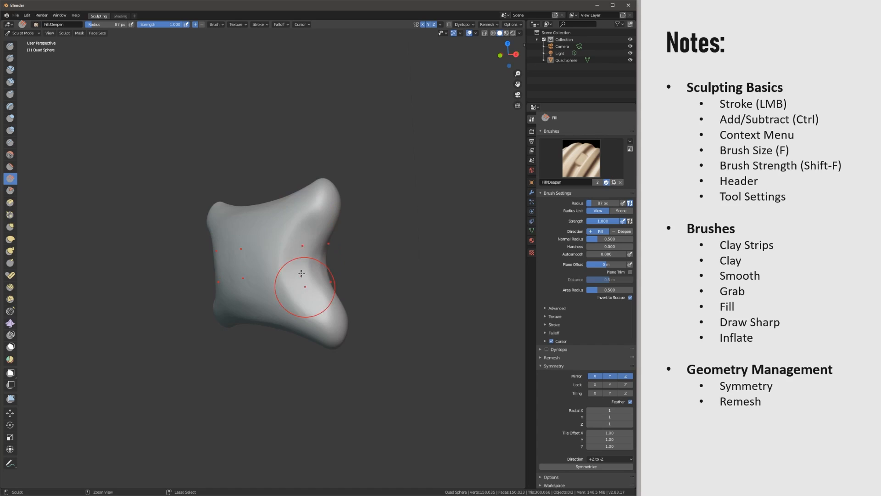
{"action": "mouse_move", "coordinate": [303, 286]}
{"action": "left_mouse_down", "text": "ctrl"}
{"action": "mouse_move", "coordinate": [284, 315]}
{"action": "mouse_move", "coordinate": [289, 307]}
{"action": "left_mouse_up", "text": "ctrl"}
{"action": "middle_click_drag", "start_coordinate": [361, 215], "coordinate": [386, 210]}
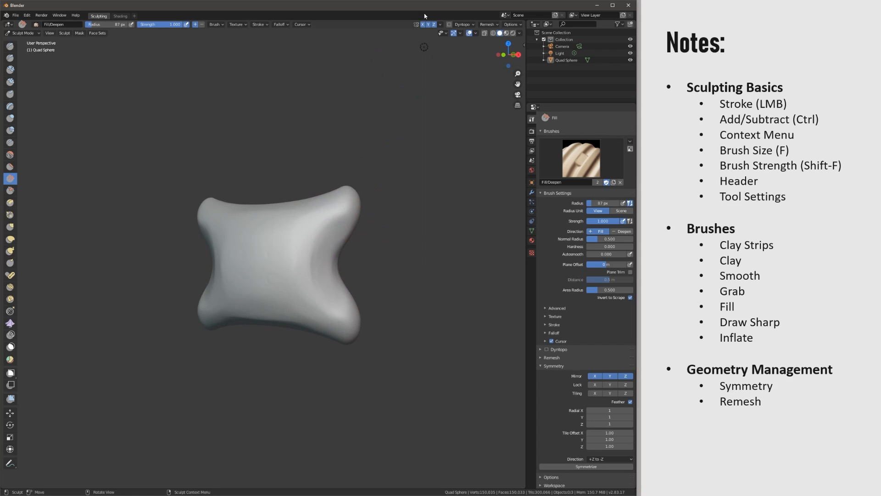
Step: Enable Dyntopo, switch to the Snake Hook brush, try pulling out an upper corner, and undo the pull
{"action": "left_click", "coordinate": [450, 24]}
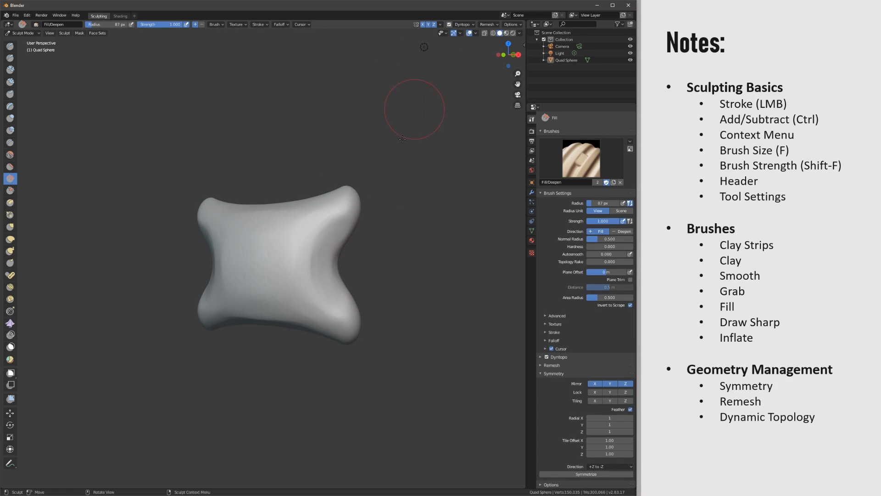
{"action": "left_click", "coordinate": [10, 250]}
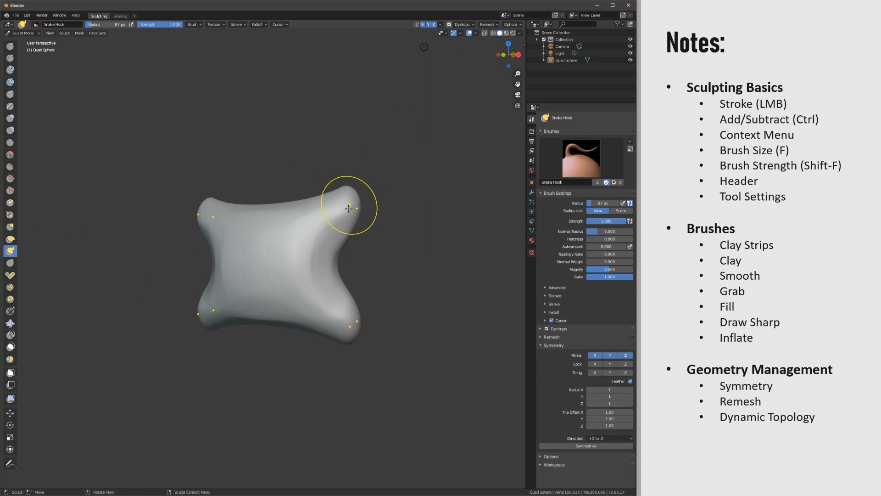
{"action": "left_click_drag", "start_coordinate": [345, 203], "coordinate": [378, 183]}
{"action": "key", "text": "ctrl+z"}
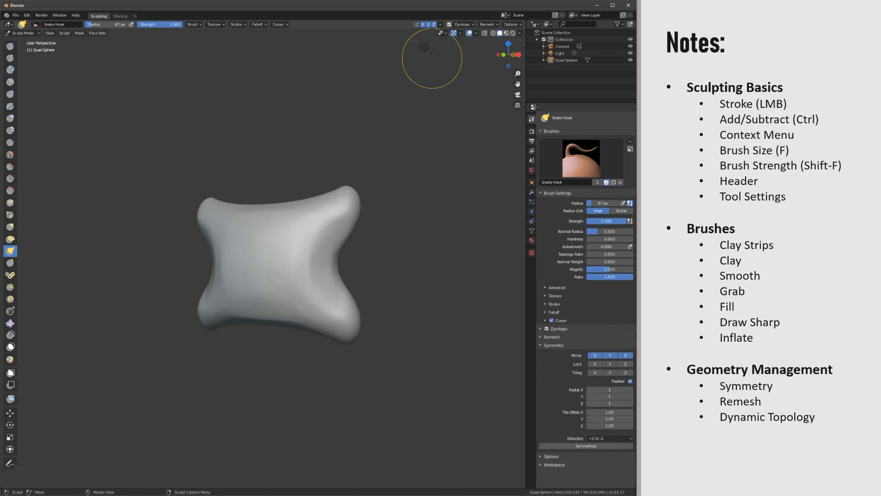
Step: Open the Dyntopo detail settings, and pull long branching tendrils out of the corners with the Snake Hook brush
{"action": "left_click", "coordinate": [460, 25]}
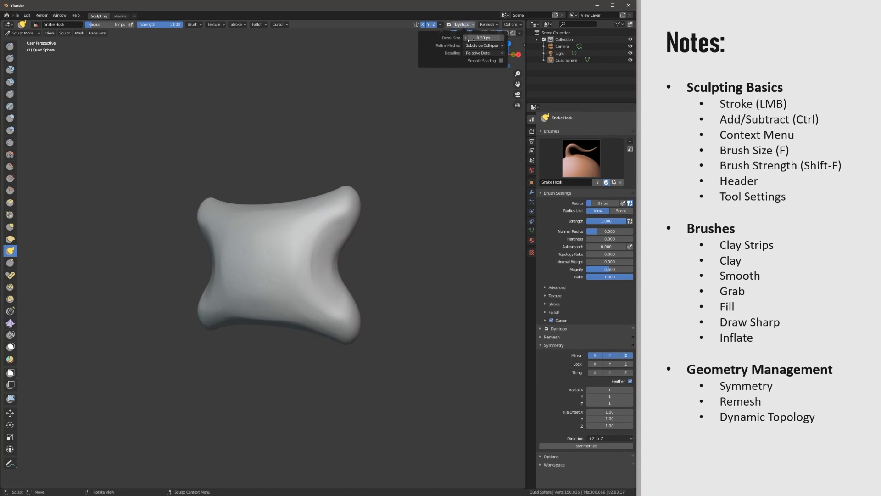
{"action": "mouse_move", "coordinate": [350, 210]}
{"action": "left_mouse_down"}
{"action": "mouse_move", "coordinate": [380, 210]}
{"action": "mouse_move", "coordinate": [410, 184]}
{"action": "mouse_move", "coordinate": [404, 115]}
{"action": "mouse_move", "coordinate": [350, 102]}
{"action": "mouse_move", "coordinate": [304, 58]}
{"action": "mouse_move", "coordinate": [295, 63]}
{"action": "left_mouse_up"}
{"action": "key", "text": "ctrl+z"}
{"action": "key", "text": "ctrl+z"}
{"action": "key", "text": "ctrl+z"}
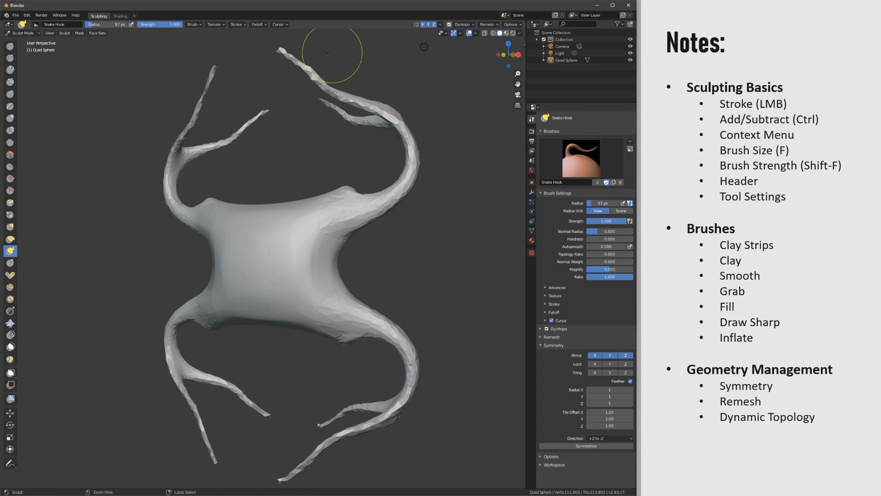
{"action": "key", "text": "ctrl+shift+z"}
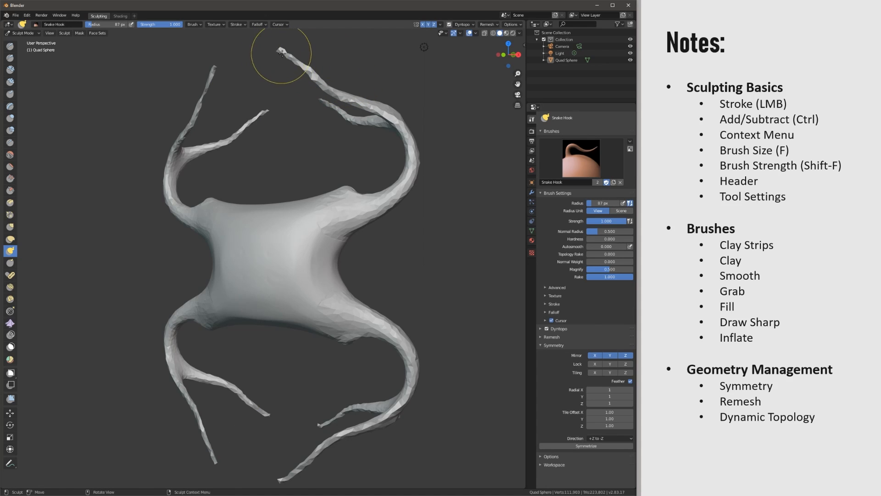
Step: Push the tendrils back into the corners with the Snake Hook brush, and symmetrize the mesh from +Z to -Z
{"action": "mouse_move", "coordinate": [282, 53]}
{"action": "left_mouse_down"}
{"action": "mouse_move", "coordinate": [304, 40]}
{"action": "mouse_move", "coordinate": [335, 60]}
{"action": "mouse_move", "coordinate": [327, 98]}
{"action": "mouse_move", "coordinate": [378, 109]}
{"action": "left_mouse_up"}
{"action": "mouse_move", "coordinate": [342, 101]}
{"action": "left_mouse_down"}
{"action": "mouse_move", "coordinate": [374, 108]}
{"action": "mouse_move", "coordinate": [403, 133]}
{"action": "mouse_move", "coordinate": [409, 164]}
{"action": "mouse_move", "coordinate": [399, 195]}
{"action": "mouse_move", "coordinate": [370, 209]}
{"action": "mouse_move", "coordinate": [374, 198]}
{"action": "left_mouse_up"}
{"action": "middle_click_drag", "start_coordinate": [226, 350], "coordinate": [374, 215]}
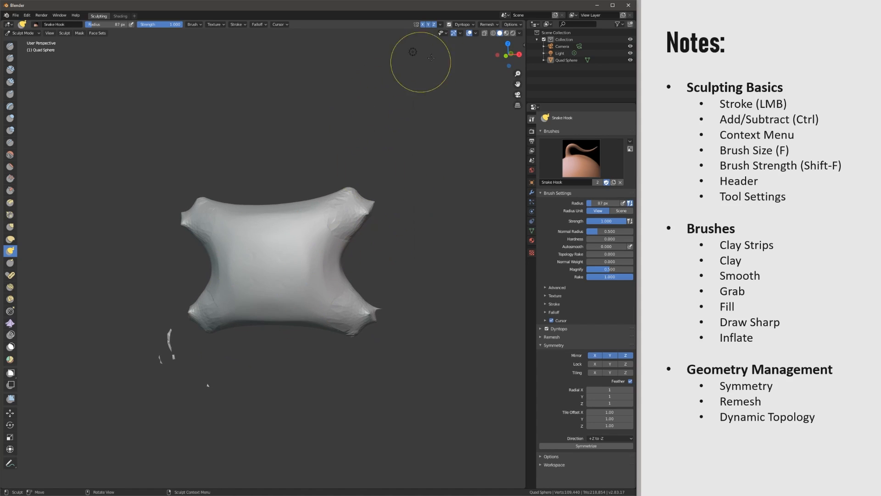
{"action": "left_click", "coordinate": [441, 25]}
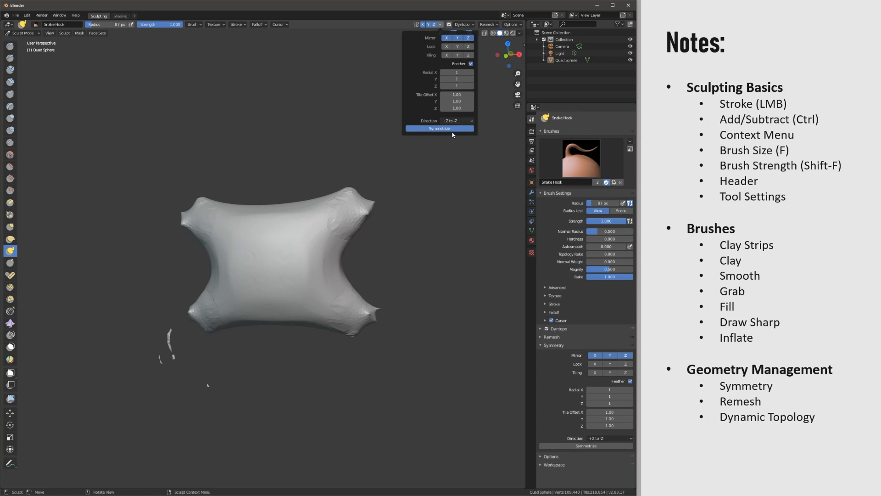
{"action": "mouse_move", "coordinate": [384, 171]}
{"action": "middle_mouse_down"}
{"action": "mouse_move", "coordinate": [338, 279]}
{"action": "mouse_move", "coordinate": [375, 285]}
{"action": "mouse_move", "coordinate": [276, 126]}
{"action": "middle_mouse_up"}
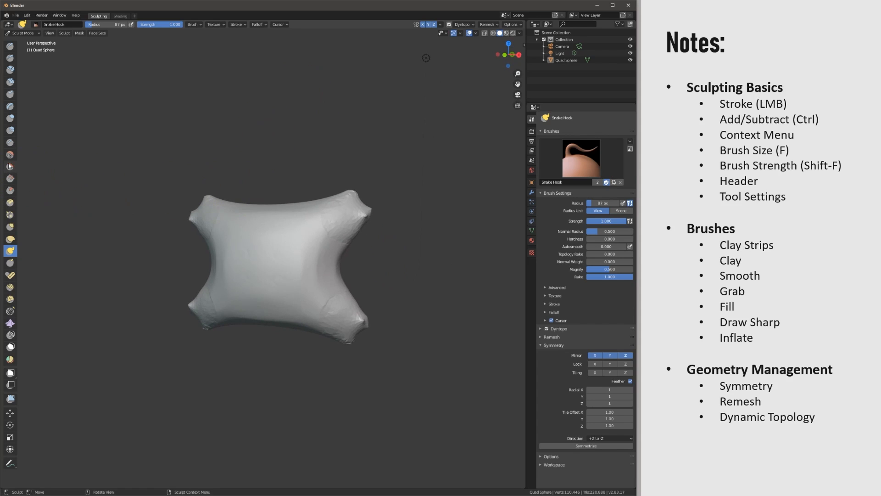
Step: Disable Dyntopo and round off the body's corner lobes with the Fill brush
{"action": "left_click", "coordinate": [10, 178]}
{"action": "left_click", "coordinate": [449, 24]}
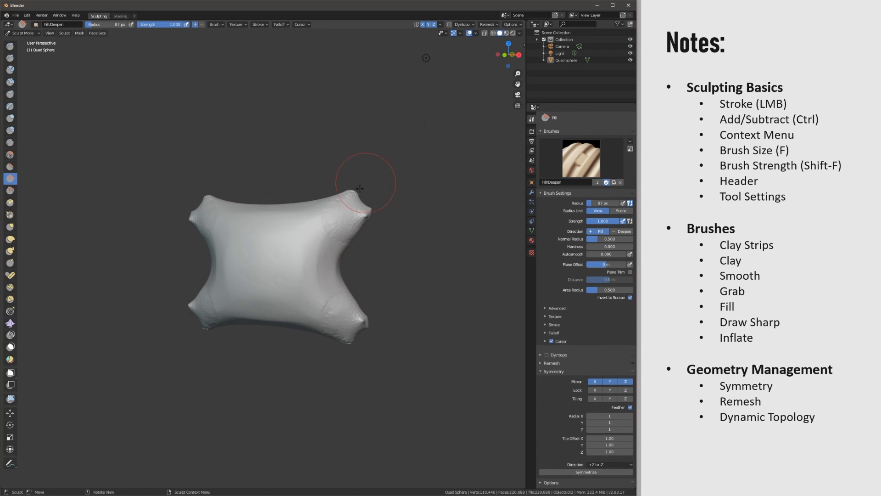
{"action": "middle_click_drag", "start_coordinate": [351, 200], "coordinate": [322, 213]}
{"action": "mouse_move", "coordinate": [321, 211]}
{"action": "left_mouse_down"}
{"action": "mouse_move", "coordinate": [328, 217]}
{"action": "mouse_move", "coordinate": [321, 203]}
{"action": "mouse_move", "coordinate": [327, 213]}
{"action": "left_mouse_up"}
{"action": "middle_click_drag", "start_coordinate": [345, 177], "coordinate": [355, 142]}
{"action": "left_click_drag", "start_coordinate": [331, 189], "coordinate": [335, 185]}
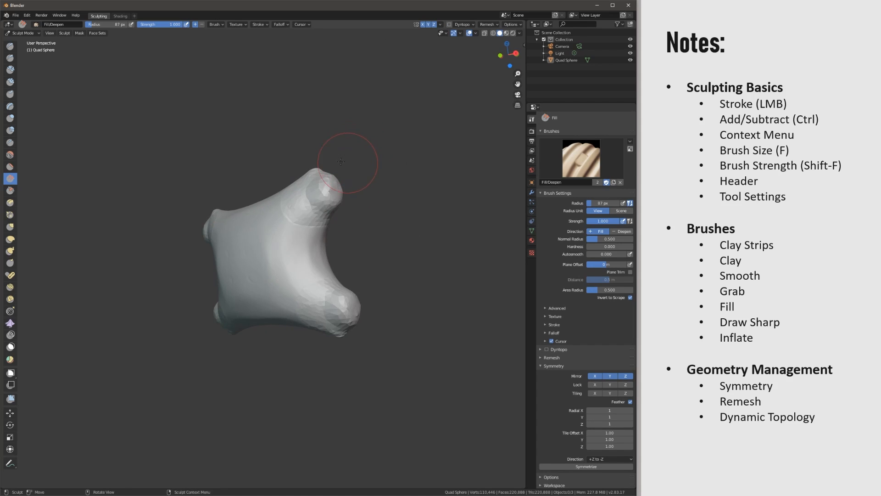
{"action": "mouse_move", "coordinate": [348, 156]}
{"action": "middle_mouse_down"}
{"action": "mouse_move", "coordinate": [327, 162]}
{"action": "mouse_move", "coordinate": [315, 128]}
{"action": "mouse_move", "coordinate": [337, 148]}
{"action": "middle_mouse_up"}
{"action": "scroll", "coordinate": [326, 162], "scroll_direction": "up", "scroll_amount": 5}
{"action": "left_click_drag", "start_coordinate": [336, 147], "coordinate": [290, 218]}
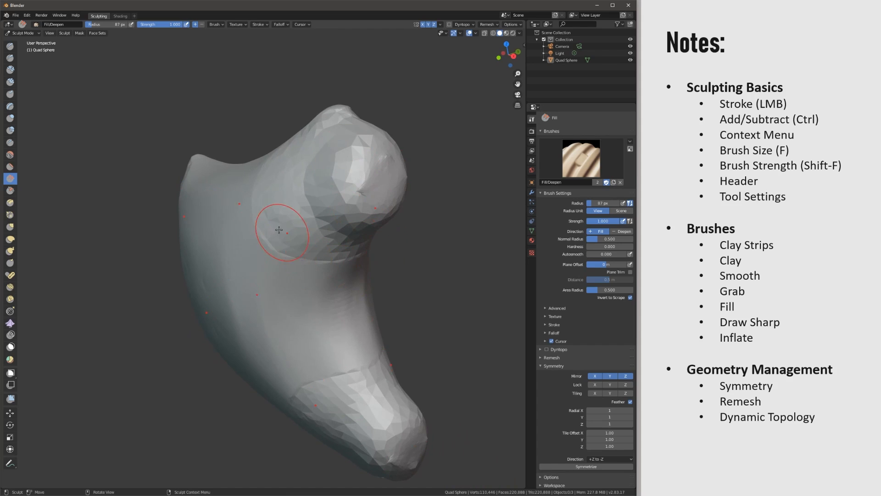
Step: Remesh the sculpted body with a voxel size of 0.022 m
{"action": "mouse_move", "coordinate": [280, 230]}
{"action": "middle_mouse_down"}
{"action": "mouse_move", "coordinate": [342, 223]}
{"action": "mouse_move", "coordinate": [343, 211]}
{"action": "mouse_move", "coordinate": [364, 198]}
{"action": "middle_mouse_up"}
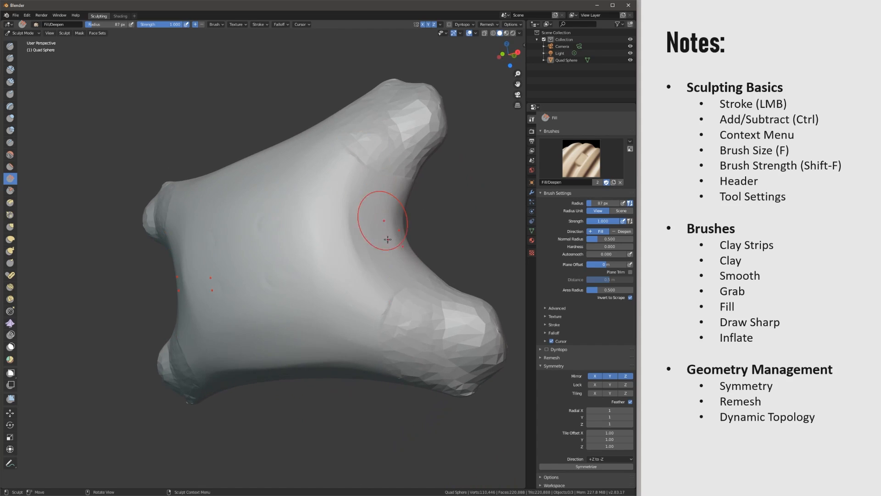
{"action": "mouse_move", "coordinate": [386, 125]}
{"action": "middle_mouse_down"}
{"action": "mouse_move", "coordinate": [379, 127]}
{"action": "mouse_move", "coordinate": [464, 57]}
{"action": "middle_mouse_up"}
{"action": "left_click", "coordinate": [486, 25]}
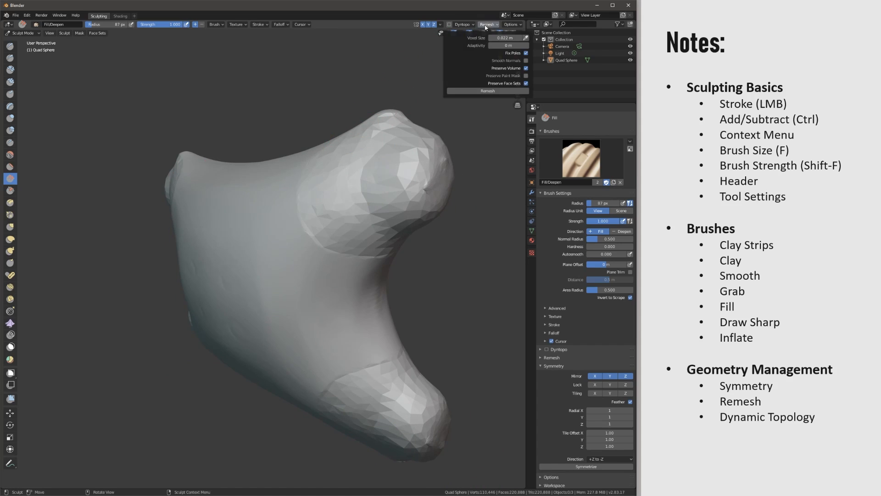
{"action": "left_click", "coordinate": [488, 94]}
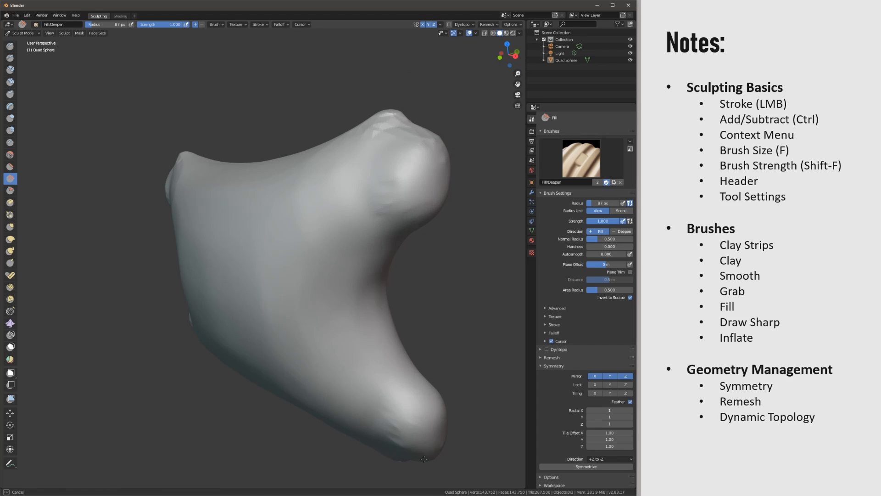
{"action": "middle_click_drag", "start_coordinate": [405, 323], "coordinate": [456, 335]}
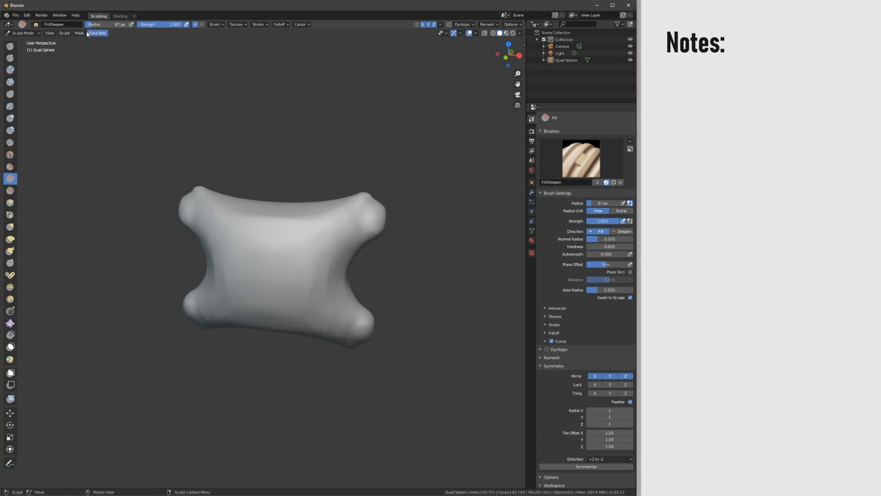
Step: Mask a mirrored set of four round spots on the broad face with the Mask brush at 40 px radius and full strength
{"action": "left_click", "coordinate": [12, 348]}
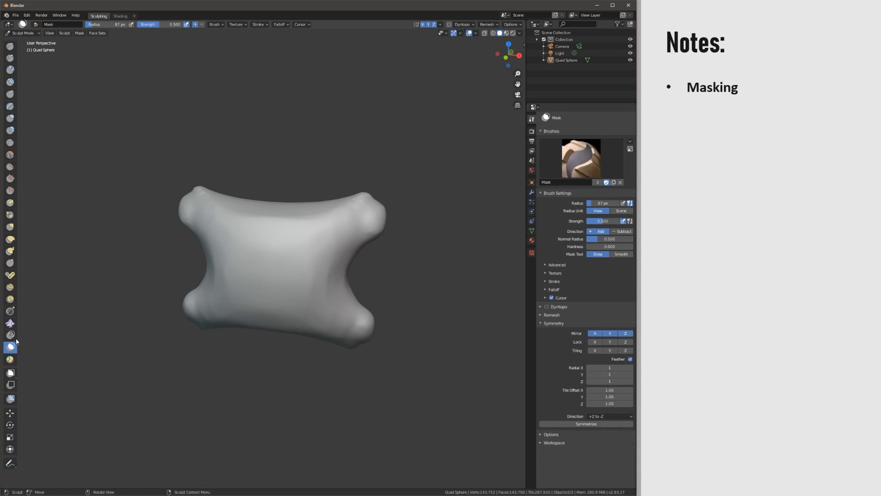
{"action": "key", "text": "f"}
{"action": "left_click", "coordinate": [315, 251]}
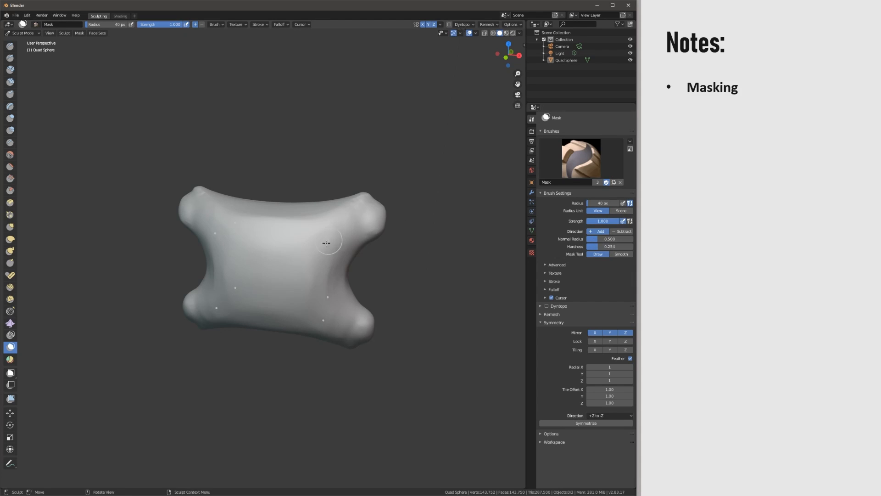
{"action": "left_click_drag", "start_coordinate": [323, 241], "coordinate": [306, 239]}
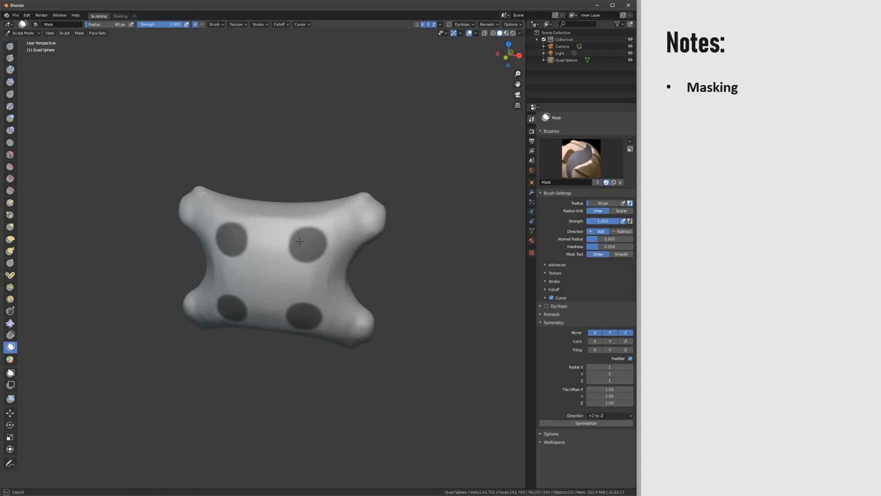
{"action": "middle_click_drag", "start_coordinate": [344, 215], "coordinate": [268, 251]}
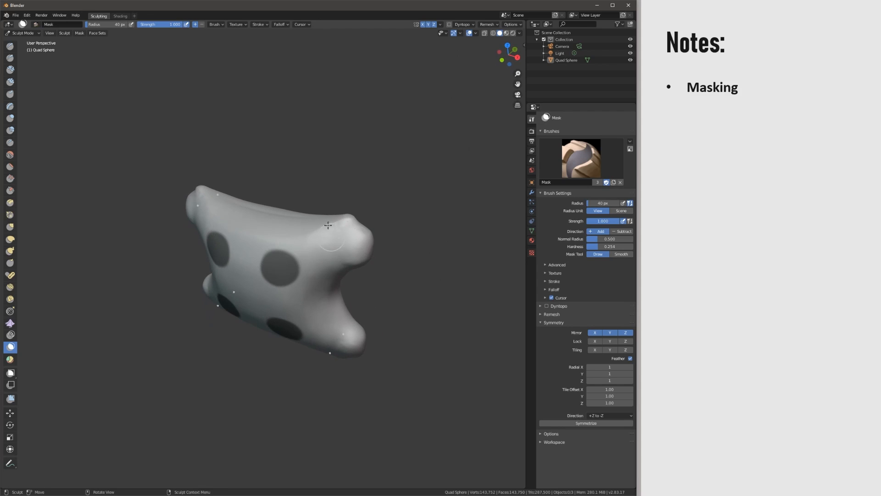
Step: Pull the unmasked surface outward around the masked spots with the Grab brush at 184 px radius, forming deep round recesses
{"action": "left_click", "coordinate": [13, 227]}
{"action": "mouse_move", "coordinate": [281, 275]}
{"action": "middle_mouse_down"}
{"action": "mouse_move", "coordinate": [275, 237]}
{"action": "mouse_move", "coordinate": [294, 222]}
{"action": "middle_mouse_up"}
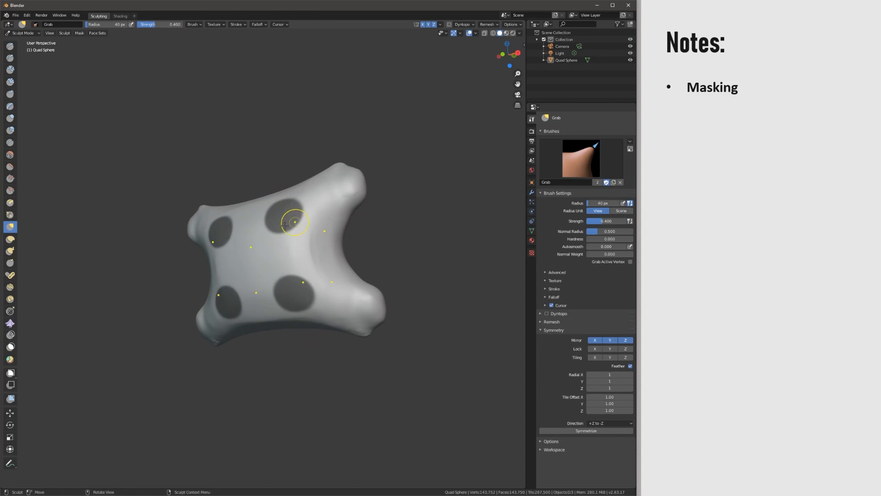
{"action": "key", "text": "f"}
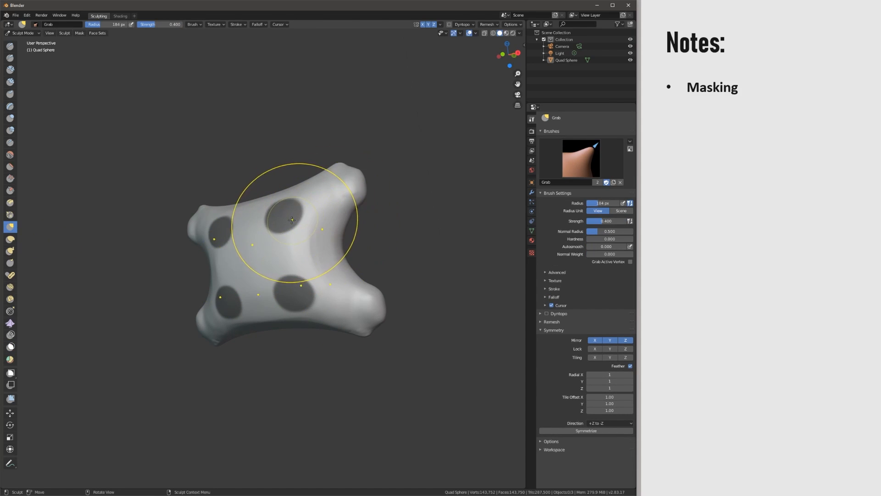
{"action": "middle_click_drag", "start_coordinate": [251, 214], "coordinate": [309, 191]}
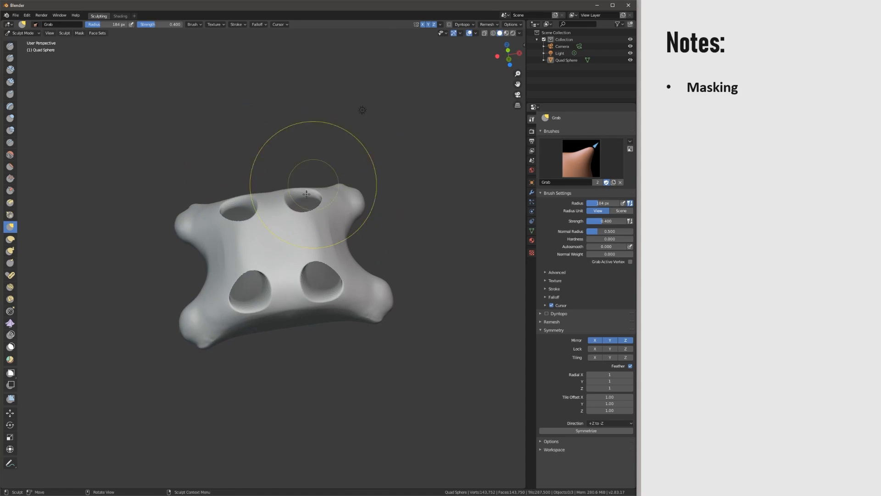
{"action": "left_click_drag", "start_coordinate": [311, 195], "coordinate": [316, 207]}
{"action": "mouse_move", "coordinate": [316, 208]}
{"action": "middle_mouse_down"}
{"action": "mouse_move", "coordinate": [291, 211]}
{"action": "mouse_move", "coordinate": [231, 244]}
{"action": "middle_mouse_up"}
{"action": "left_click_drag", "start_coordinate": [231, 244], "coordinate": [234, 254]}
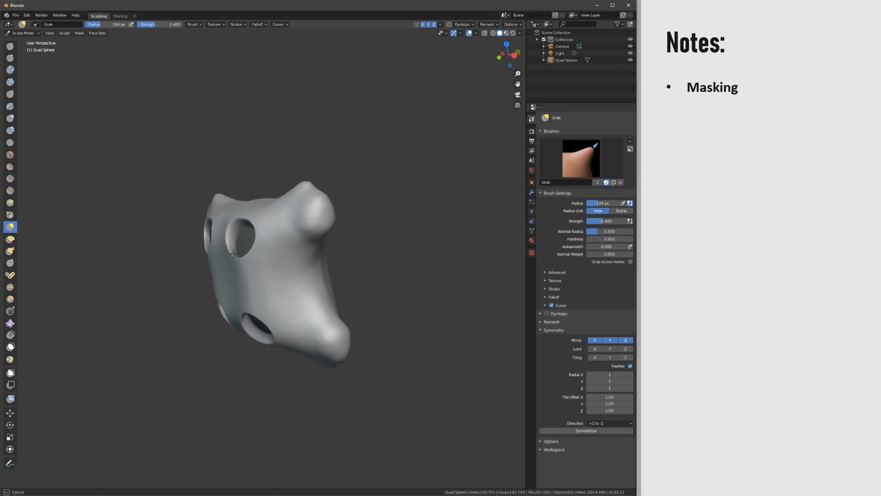
{"action": "middle_click_drag", "start_coordinate": [222, 256], "coordinate": [317, 248]}
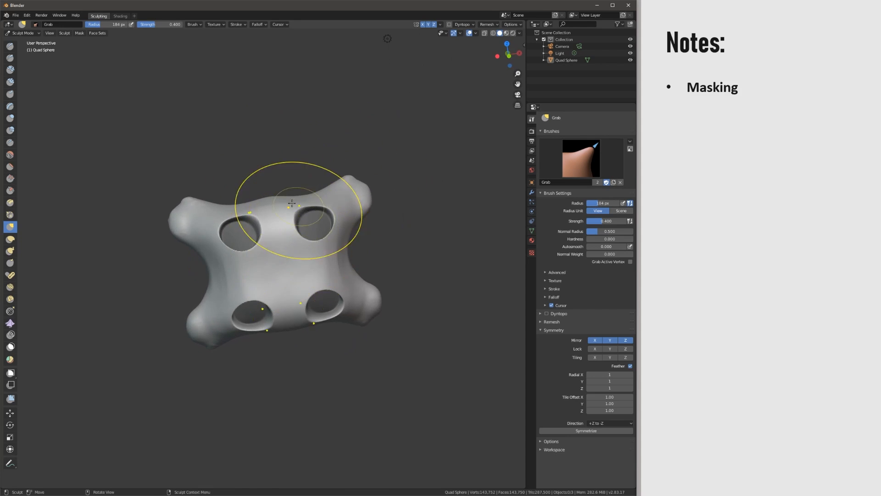
{"action": "mouse_move", "coordinate": [294, 204]}
{"action": "middle_mouse_down"}
{"action": "mouse_move", "coordinate": [312, 378]}
{"action": "mouse_move", "coordinate": [305, 197]}
{"action": "middle_mouse_up"}
{"action": "scroll", "coordinate": [285, 183], "scroll_direction": "up", "scroll_amount": 4}
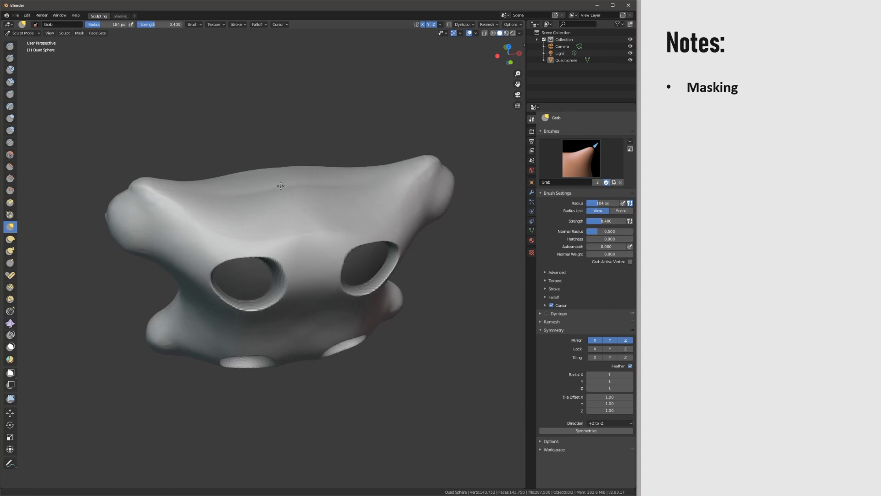
{"action": "middle_click_drag", "start_coordinate": [371, 175], "coordinate": [253, 251], "text": "shift"}
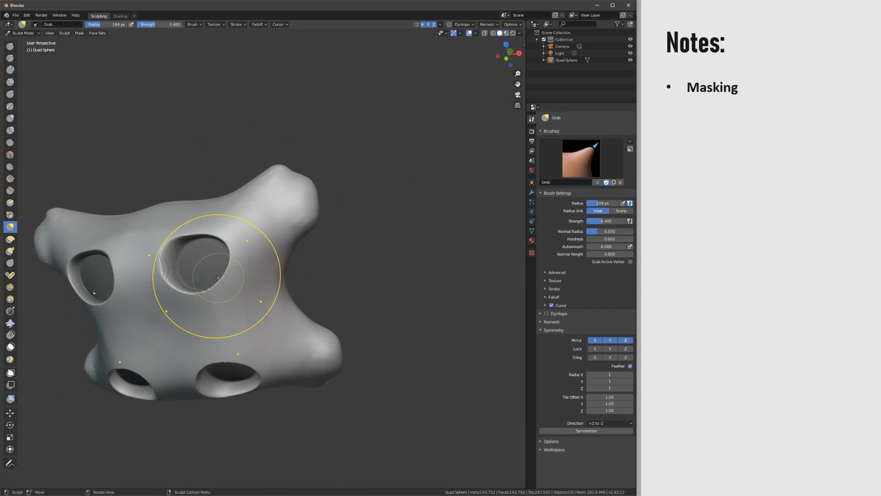
Step: Mask a round spot at the centre of the face with the Mask brush at 90 px radius
{"action": "left_click", "coordinate": [9, 349]}
{"action": "middle_click_drag", "start_coordinate": [128, 299], "coordinate": [363, 261]}
{"action": "mouse_move", "coordinate": [239, 268]}
{"action": "middle_mouse_down"}
{"action": "mouse_move", "coordinate": [274, 266]}
{"action": "mouse_move", "coordinate": [181, 252]}
{"action": "middle_mouse_up"}
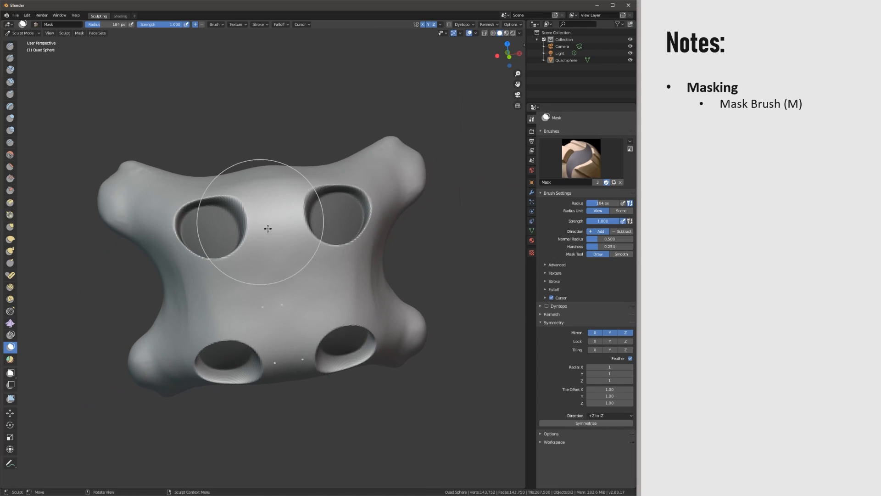
{"action": "key", "text": "f"}
{"action": "left_click", "coordinate": [280, 259]}
{"action": "left_click_drag", "start_coordinate": [283, 278], "coordinate": [278, 285]}
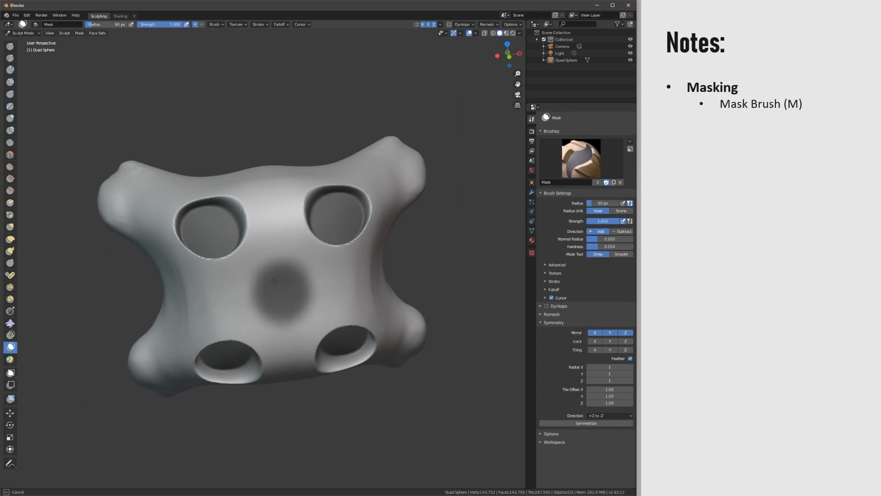
{"action": "middle_click_drag", "start_coordinate": [325, 305], "coordinate": [272, 279]}
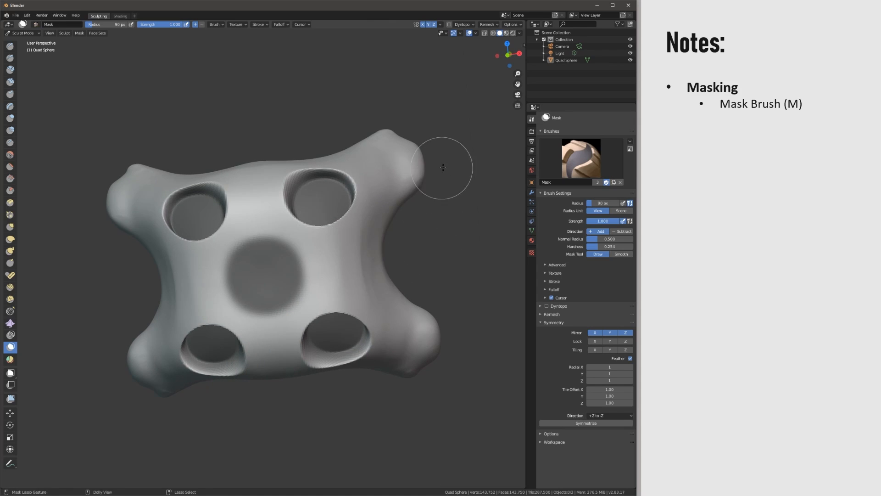
Step: Mask the corner lobes with a lasso, and extend the mask toward the centre with a box mask
{"action": "mouse_move", "coordinate": [452, 138]}
{"action": "left_mouse_down", "text": "ctrl+shift"}
{"action": "mouse_move", "coordinate": [437, 108]}
{"action": "mouse_move", "coordinate": [315, 138]}
{"action": "mouse_move", "coordinate": [402, 245]}
{"action": "mouse_move", "coordinate": [452, 128]}
{"action": "mouse_move", "coordinate": [452, 136]}
{"action": "left_mouse_up", "text": "ctrl+shift"}
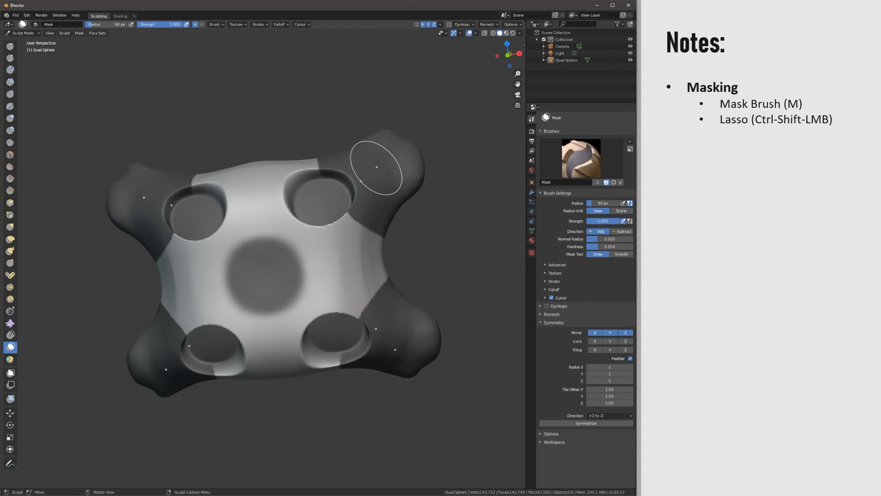
{"action": "key", "text": "b"}
{"action": "left_click_drag", "start_coordinate": [442, 94], "coordinate": [296, 246]}
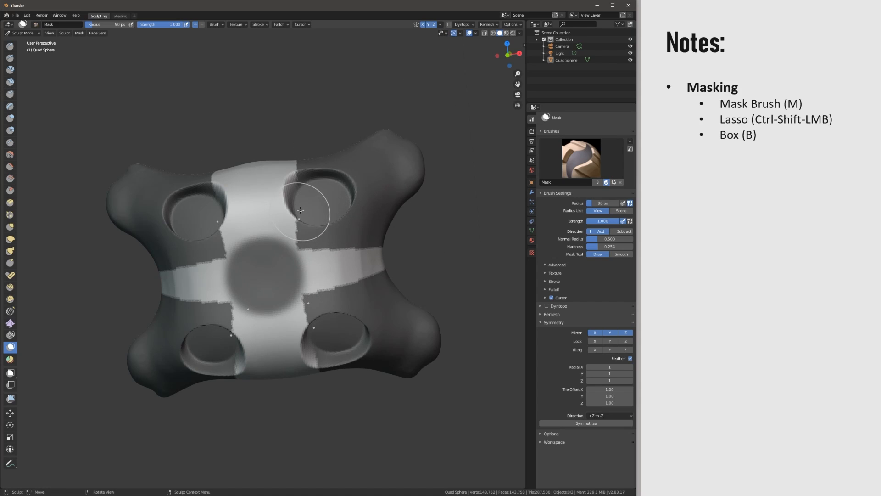
Step: Smooth the hard edges of the box mask and the central spot into soft gradients
{"action": "key", "text": "b"}
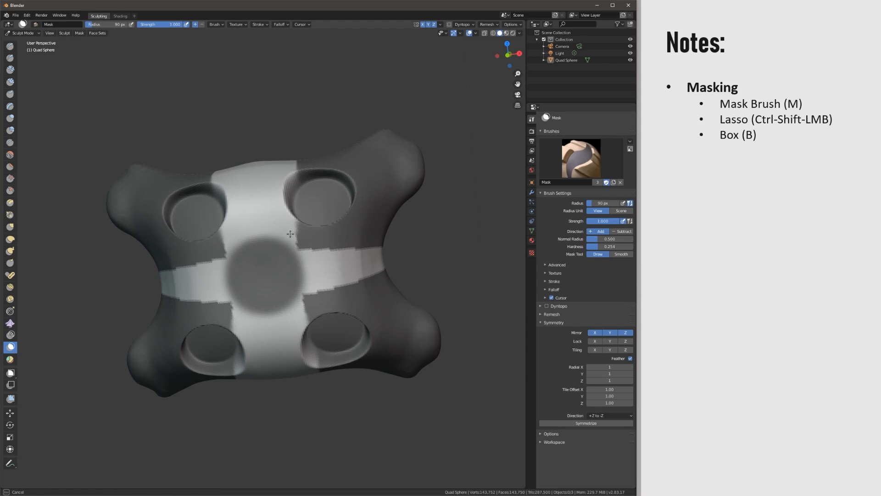
{"action": "mouse_move", "coordinate": [290, 234]}
{"action": "left_mouse_down", "text": "shift"}
{"action": "mouse_move", "coordinate": [298, 200]}
{"action": "mouse_move", "coordinate": [358, 250]}
{"action": "mouse_move", "coordinate": [362, 266]}
{"action": "mouse_move", "coordinate": [276, 225]}
{"action": "mouse_move", "coordinate": [323, 309]}
{"action": "left_mouse_up", "text": "shift"}
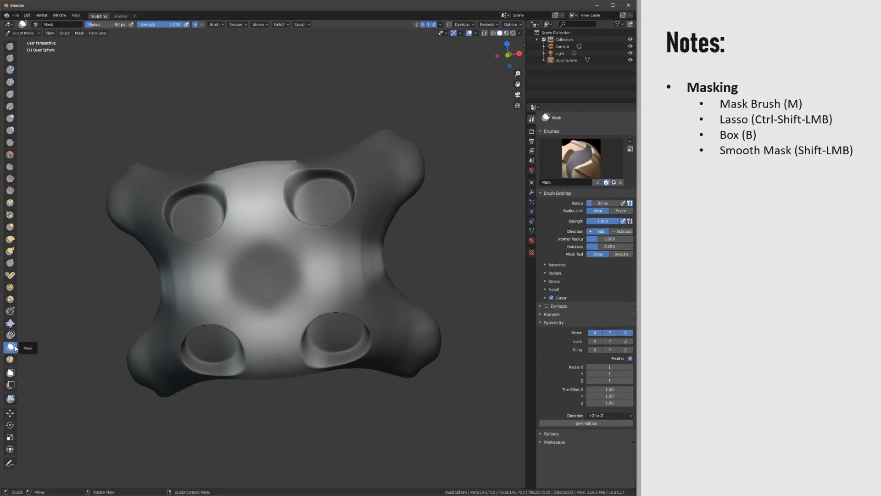
{"action": "key", "text": "b"}
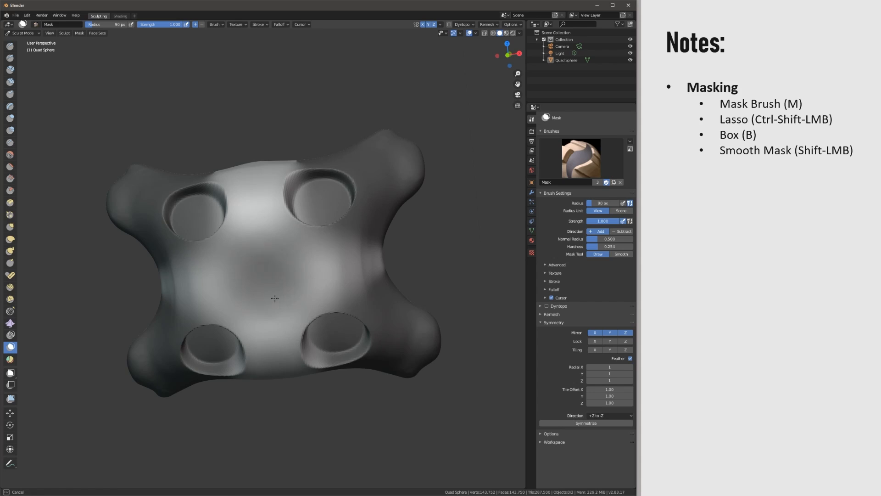
{"action": "left_click_drag", "start_coordinate": [318, 247], "coordinate": [317, 229], "text": "shift"}
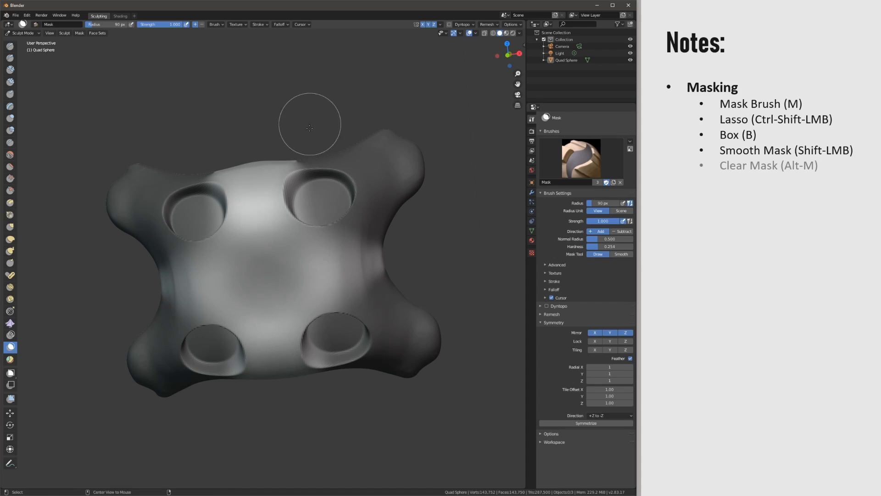
Step: Clear the whole mask and paint a fresh round spot at the centre of the face
{"action": "key", "text": "alt+m"}
{"action": "mouse_move", "coordinate": [268, 276]}
{"action": "left_mouse_down"}
{"action": "mouse_move", "coordinate": [283, 262]}
{"action": "mouse_move", "coordinate": [271, 269]}
{"action": "left_mouse_up"}
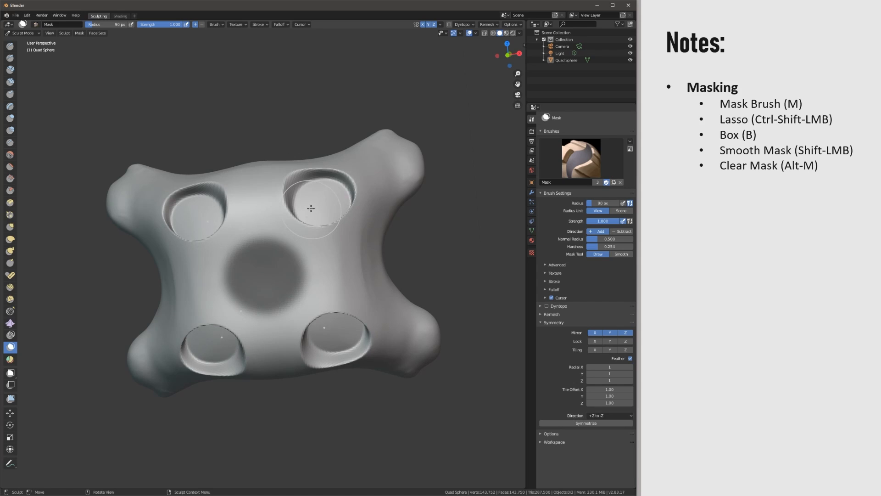
Step: Grow, sharpen and smooth the central mask with the mask edit commands
{"action": "key", "text": "a"}
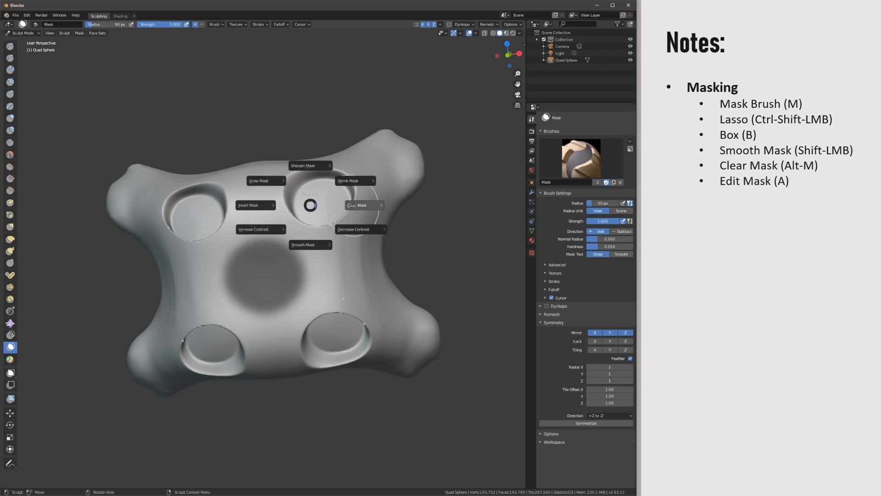
{"action": "left_click", "coordinate": [275, 187]}
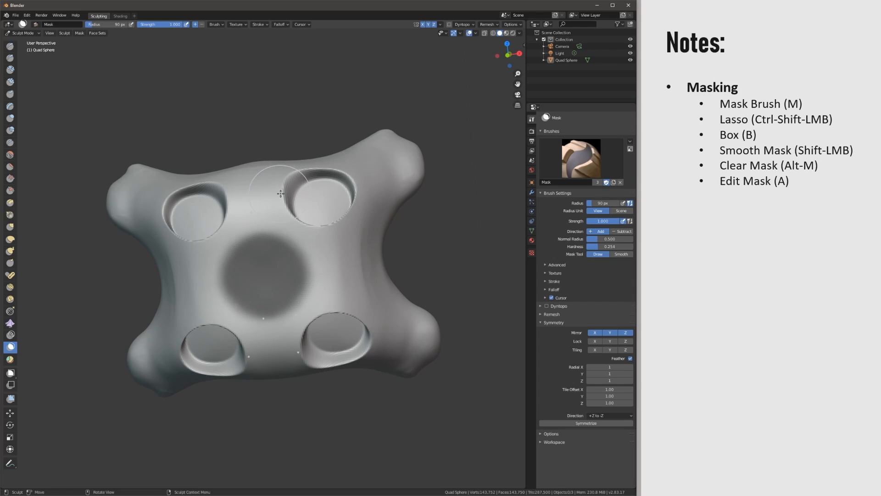
{"action": "key", "text": "a"}
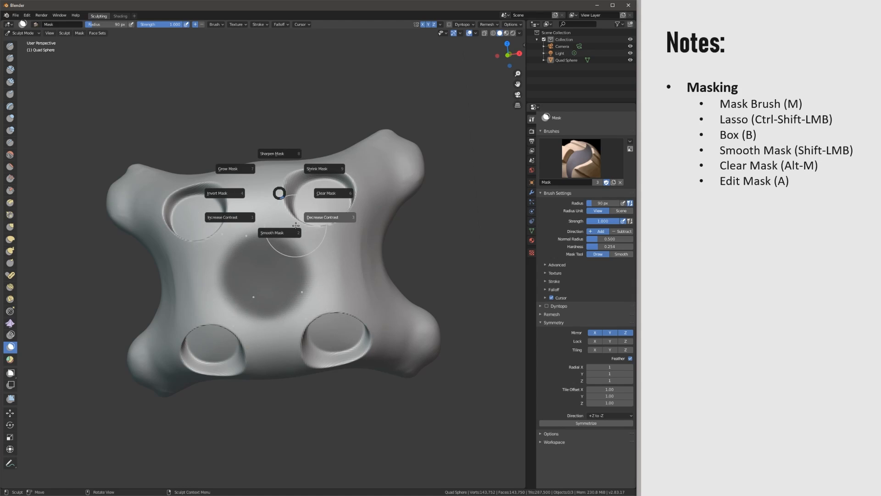
{"action": "left_click", "coordinate": [277, 149]}
{"action": "key", "text": "a"}
{"action": "left_click", "coordinate": [286, 217]}
Step: Clear the central mask and generate a Dirty Mask over the whole mesh
{"action": "key", "text": "a"}
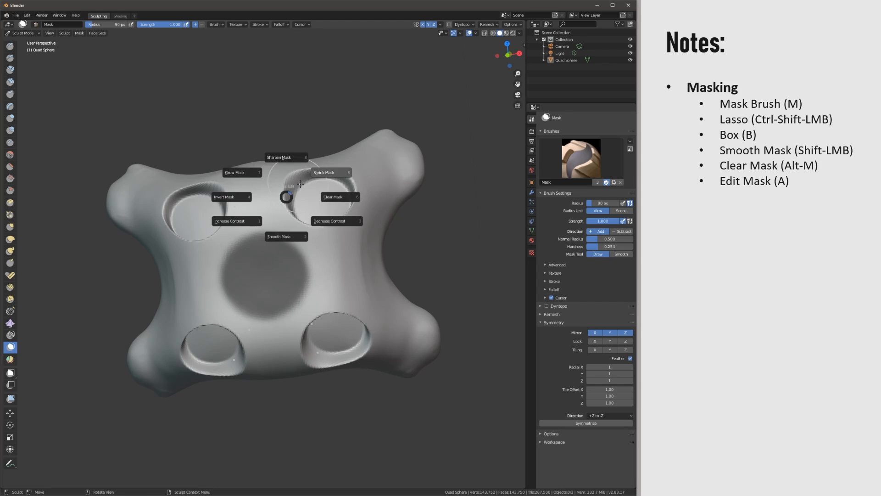
{"action": "left_click", "coordinate": [339, 199]}
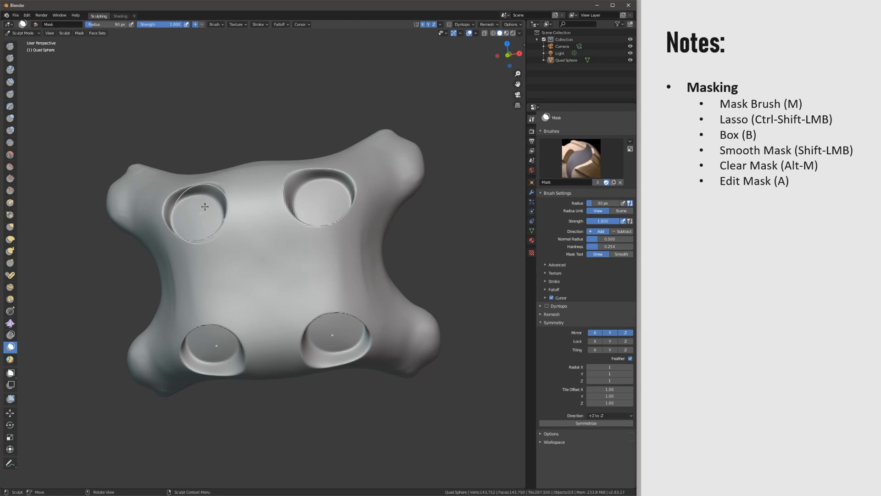
{"action": "left_click", "coordinate": [82, 36]}
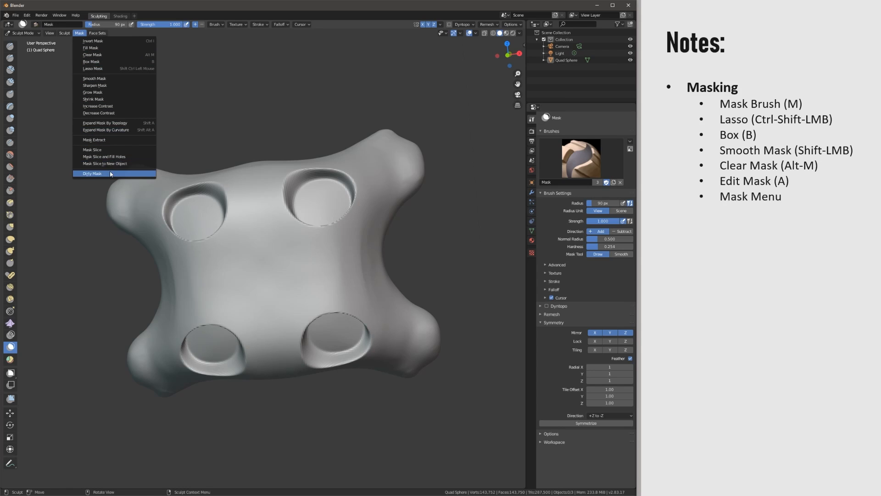
{"action": "left_click", "coordinate": [91, 174]}
{"action": "mouse_move", "coordinate": [147, 197]}
{"action": "middle_mouse_down"}
{"action": "mouse_move", "coordinate": [186, 235]}
{"action": "mouse_move", "coordinate": [162, 256]}
{"action": "middle_mouse_up"}
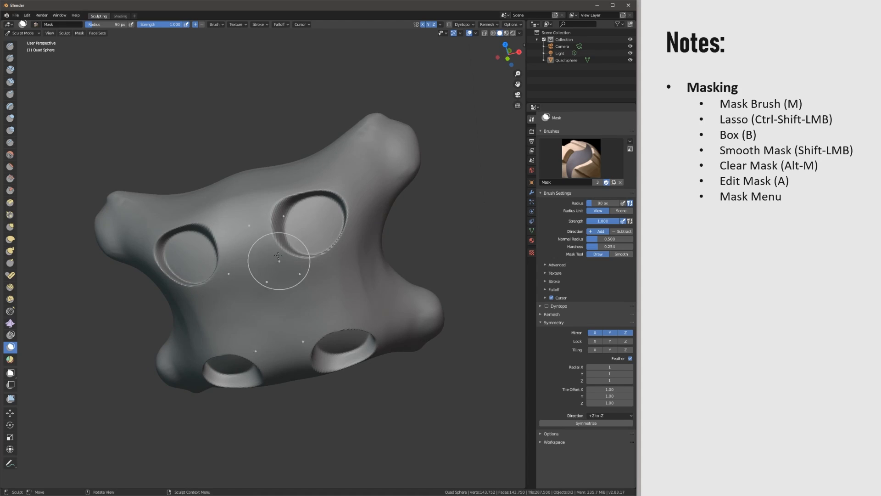
Step: Clear the Dirty Mask from the whole mesh
{"action": "middle_click_drag", "start_coordinate": [279, 264], "coordinate": [294, 226]}
{"action": "middle_click_drag", "start_coordinate": [362, 235], "coordinate": [280, 234]}
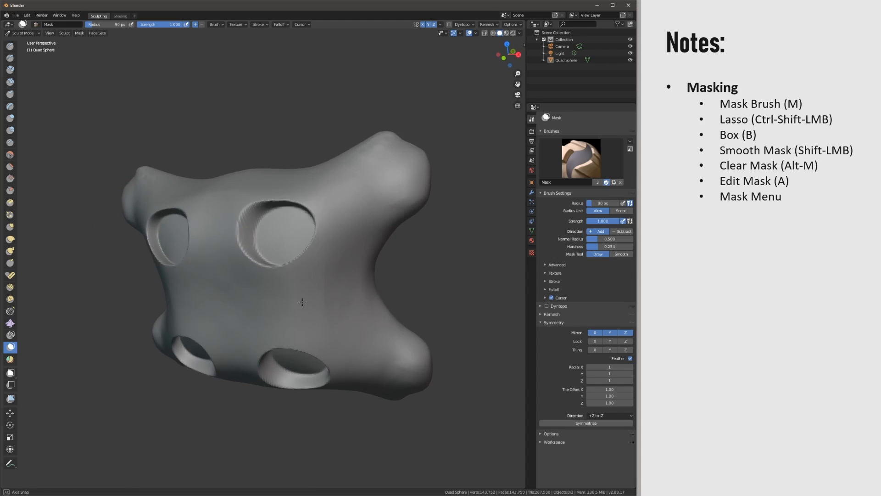
{"action": "middle_click_drag", "start_coordinate": [289, 153], "coordinate": [275, 220]}
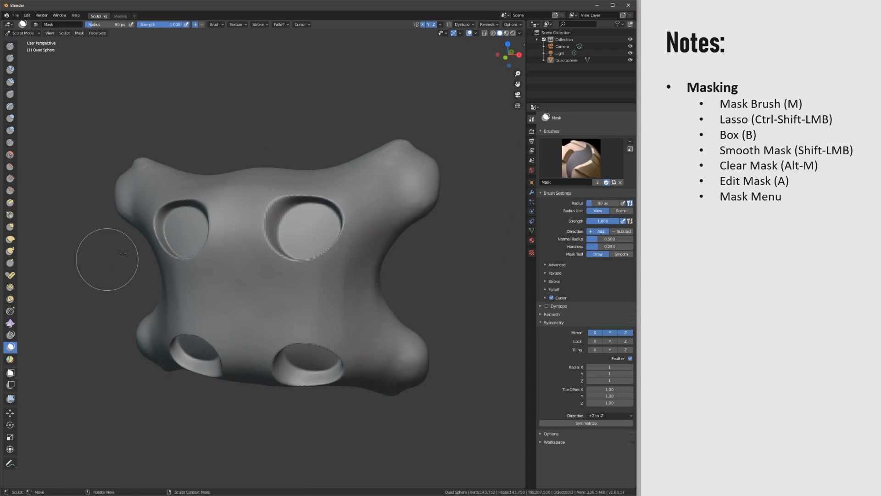
{"action": "key", "text": "alt+m"}
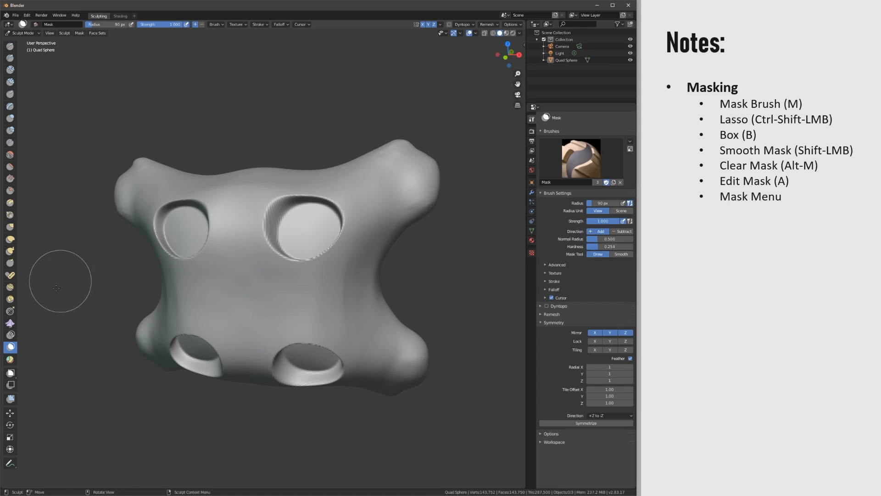
Step: Paint a face set at the centre of the face with the Draw Face Sets brush, mirrored on X, Y and Z
{"action": "left_click", "coordinate": [10, 359]}
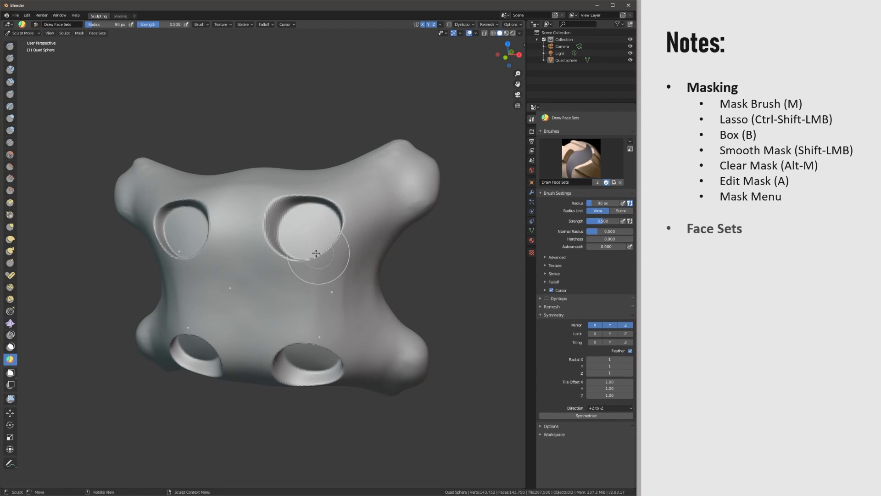
{"action": "middle_click_drag", "start_coordinate": [372, 225], "coordinate": [246, 232]}
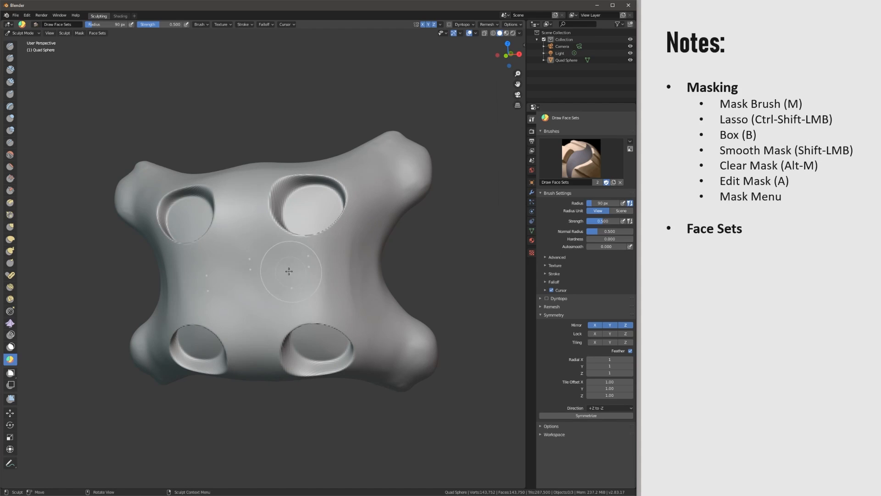
{"action": "mouse_move", "coordinate": [288, 271]}
{"action": "left_mouse_down"}
{"action": "mouse_move", "coordinate": [275, 256]}
{"action": "mouse_move", "coordinate": [269, 282]}
{"action": "left_mouse_up"}
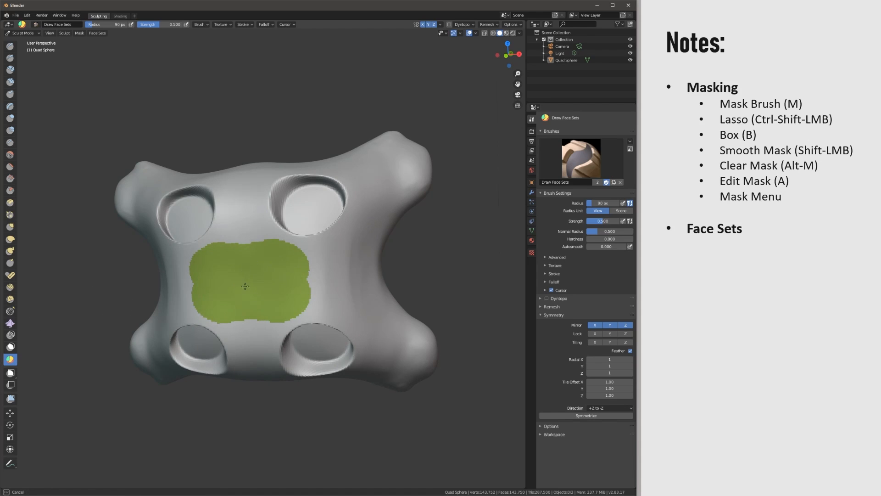
Step: Turn off mirroring on all axes and undo the painted face set
{"action": "left_click", "coordinate": [434, 25]}
{"action": "left_click", "coordinate": [428, 24]}
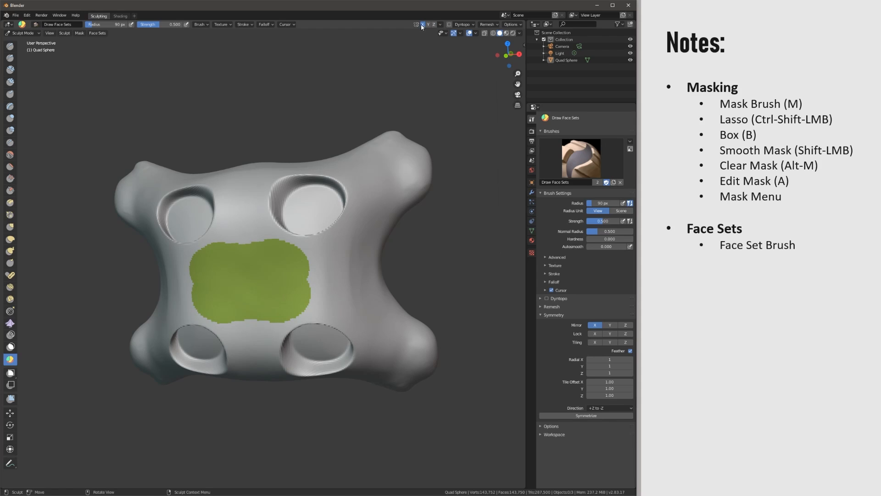
{"action": "key", "text": "ctrl+z"}
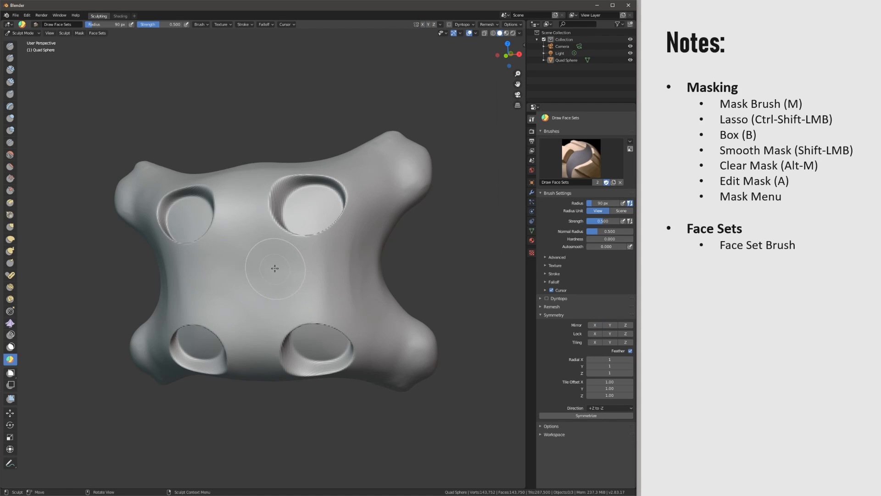
Step: Paint a central face set without symmetry and surround it with a ring of separate adjoining face sets
{"action": "mouse_move", "coordinate": [275, 268]}
{"action": "left_mouse_down"}
{"action": "mouse_move", "coordinate": [271, 276]}
{"action": "mouse_move", "coordinate": [291, 263]}
{"action": "mouse_move", "coordinate": [279, 287]}
{"action": "mouse_move", "coordinate": [264, 264]}
{"action": "left_mouse_up"}
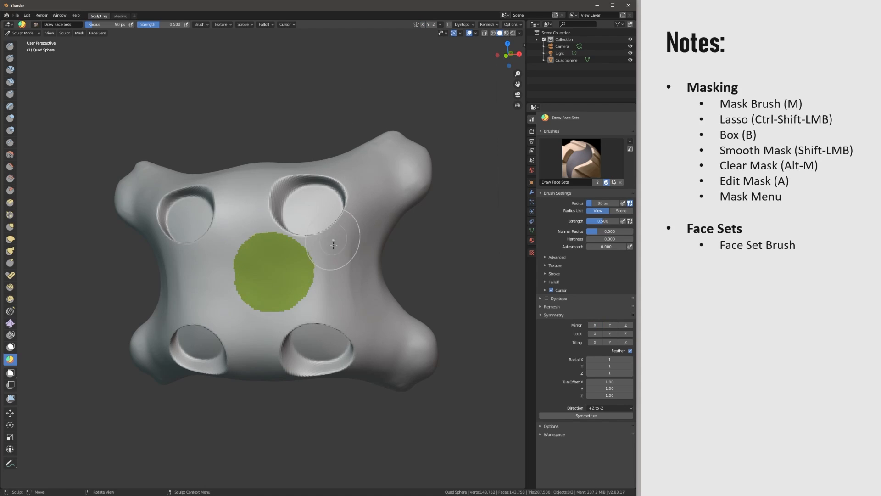
{"action": "mouse_move", "coordinate": [335, 244]}
{"action": "left_mouse_down"}
{"action": "mouse_move", "coordinate": [327, 254]}
{"action": "mouse_move", "coordinate": [335, 240]}
{"action": "left_mouse_up"}
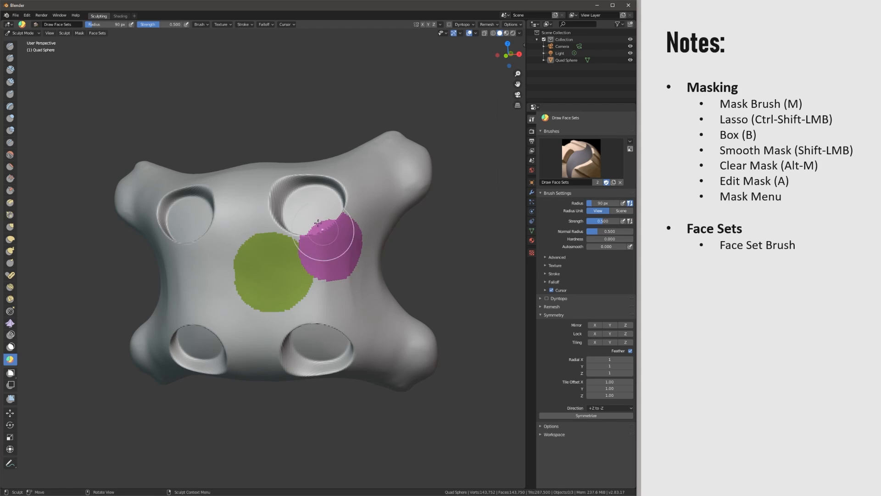
{"action": "mouse_move", "coordinate": [296, 215]}
{"action": "left_mouse_down"}
{"action": "mouse_move", "coordinate": [288, 228]}
{"action": "mouse_move", "coordinate": [268, 212]}
{"action": "mouse_move", "coordinate": [236, 226]}
{"action": "left_mouse_up"}
{"action": "mouse_move", "coordinate": [205, 269]}
{"action": "left_mouse_down"}
{"action": "mouse_move", "coordinate": [214, 294]}
{"action": "mouse_move", "coordinate": [247, 313]}
{"action": "mouse_move", "coordinate": [291, 326]}
{"action": "mouse_move", "coordinate": [319, 306]}
{"action": "left_mouse_up"}
{"action": "middle_click_drag", "start_coordinate": [319, 306], "coordinate": [284, 279]}
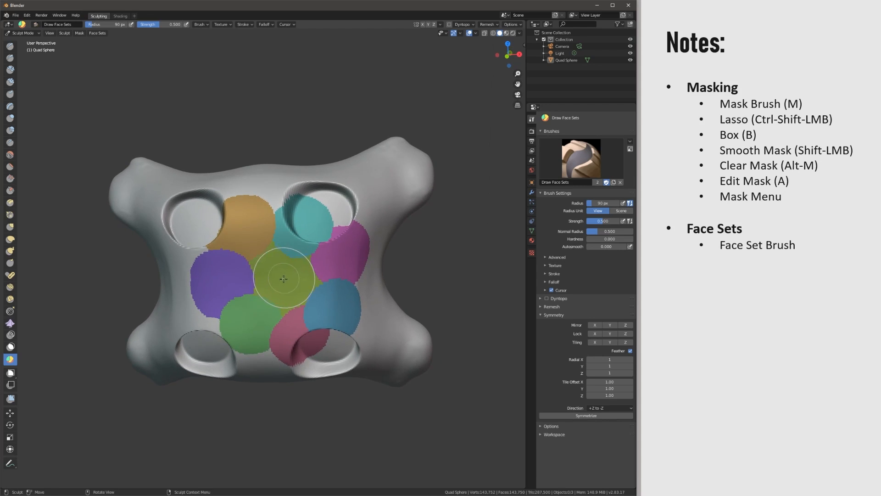
Step: Isolate the central green face set and show the whole mesh again, repeating the visibility toggle
{"action": "middle_click_drag", "start_coordinate": [281, 248], "coordinate": [288, 275]}
{"action": "mouse_move", "coordinate": [286, 233]}
{"action": "middle_mouse_down"}
{"action": "mouse_move", "coordinate": [296, 280]}
{"action": "mouse_move", "coordinate": [221, 220]}
{"action": "mouse_move", "coordinate": [278, 245]}
{"action": "mouse_move", "coordinate": [282, 257]}
{"action": "mouse_move", "coordinate": [272, 252]}
{"action": "middle_mouse_up"}
{"action": "key", "text": "shift+h"}
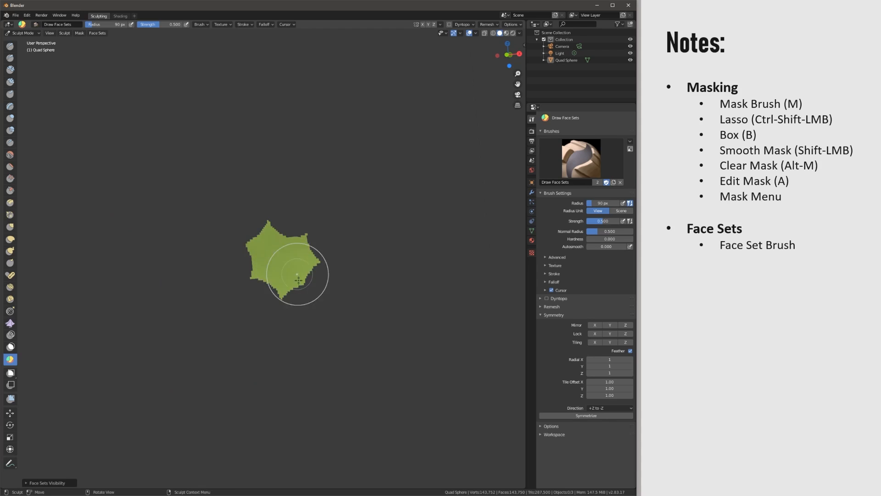
{"action": "key", "text": "h"}
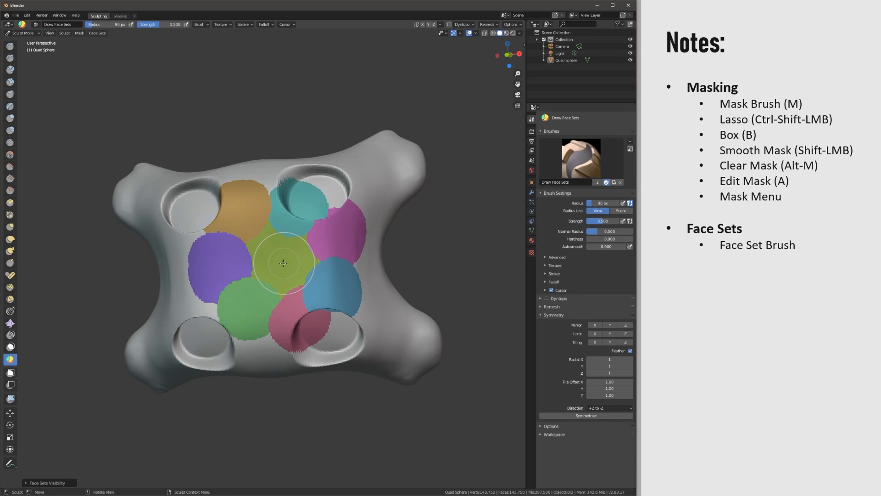
{"action": "middle_click_drag", "start_coordinate": [308, 234], "coordinate": [307, 284]}
{"action": "key", "text": "shift+h"}
{"action": "key", "text": "shift+h"}
{"action": "key", "text": "h"}
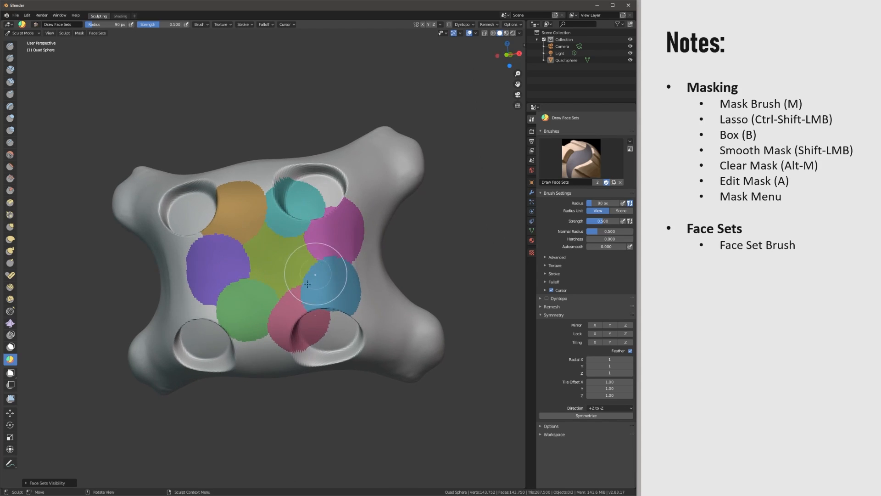
Step: Paint another face set over the lower-right hollow and extend the central green and left purple face sets over their surroundings
{"action": "mouse_move", "coordinate": [375, 317]}
{"action": "left_mouse_down"}
{"action": "mouse_move", "coordinate": [349, 330]}
{"action": "mouse_move", "coordinate": [339, 324]}
{"action": "left_mouse_up"}
{"action": "mouse_move", "coordinate": [339, 323]}
{"action": "middle_mouse_down"}
{"action": "mouse_move", "coordinate": [300, 202]}
{"action": "mouse_move", "coordinate": [290, 251]}
{"action": "middle_mouse_up"}
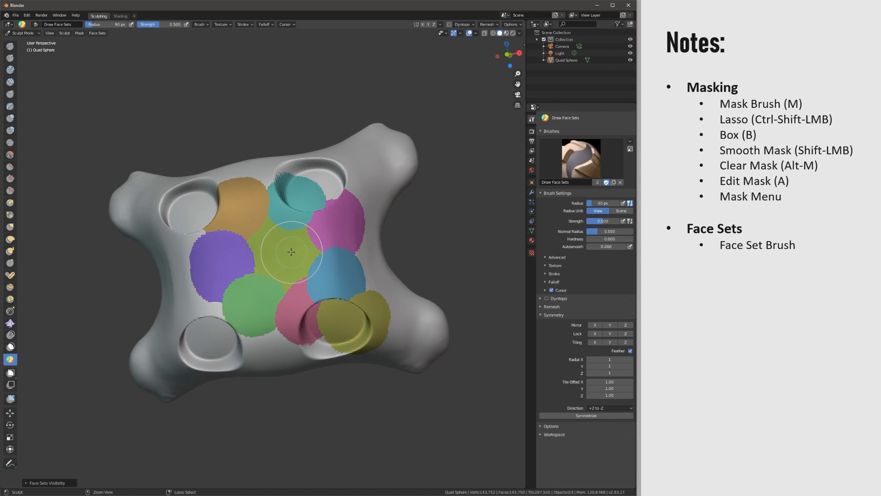
{"action": "left_click_drag", "start_coordinate": [292, 255], "coordinate": [281, 259], "text": "ctrl"}
{"action": "mouse_move", "coordinate": [223, 262]}
{"action": "left_mouse_down", "text": "ctrl"}
{"action": "mouse_move", "coordinate": [230, 259]}
{"action": "mouse_move", "coordinate": [207, 295]}
{"action": "mouse_move", "coordinate": [206, 246]}
{"action": "mouse_move", "coordinate": [200, 307]}
{"action": "left_mouse_up", "text": "ctrl"}
{"action": "left_click_drag", "start_coordinate": [232, 270], "coordinate": [197, 257], "text": "ctrl"}
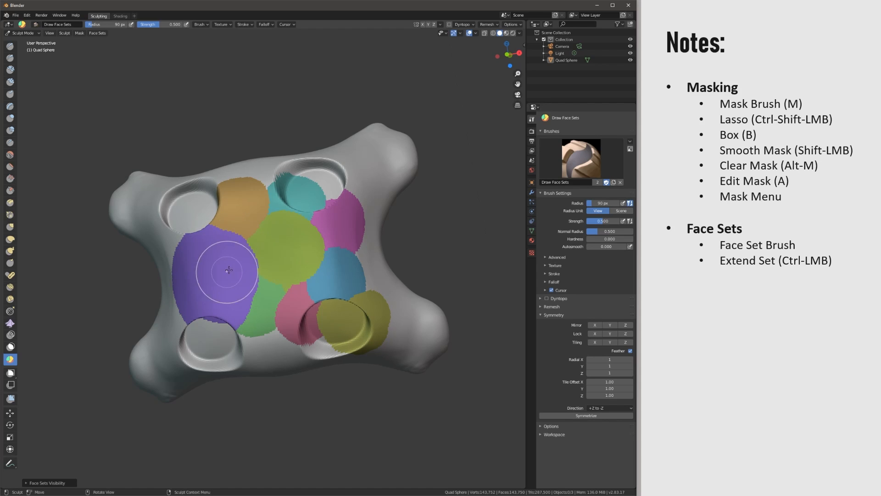
Step: Smooth the jagged borders between the painted face sets
{"action": "mouse_move", "coordinate": [226, 272]}
{"action": "middle_mouse_down"}
{"action": "mouse_move", "coordinate": [211, 190]}
{"action": "mouse_move", "coordinate": [216, 248]}
{"action": "mouse_move", "coordinate": [254, 300]}
{"action": "middle_mouse_up"}
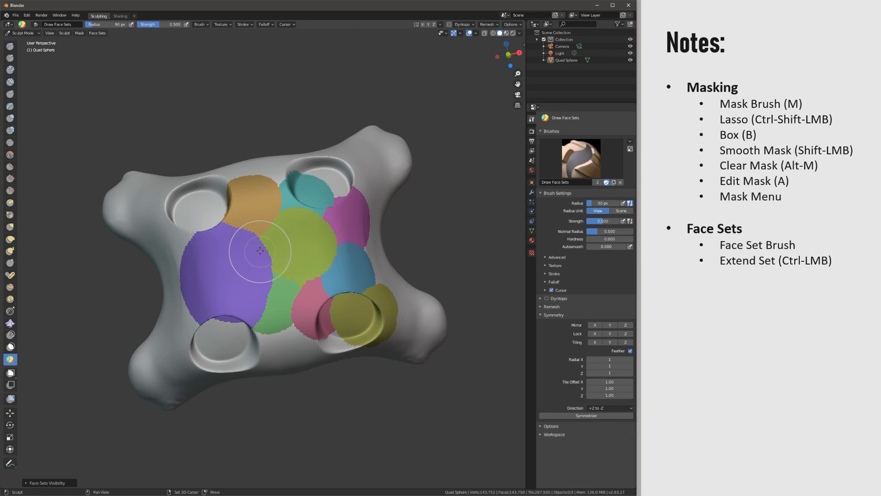
{"action": "mouse_move", "coordinate": [255, 248]}
{"action": "left_mouse_down", "text": "shift"}
{"action": "mouse_move", "coordinate": [266, 274]}
{"action": "mouse_move", "coordinate": [223, 235]}
{"action": "left_mouse_up", "text": "shift"}
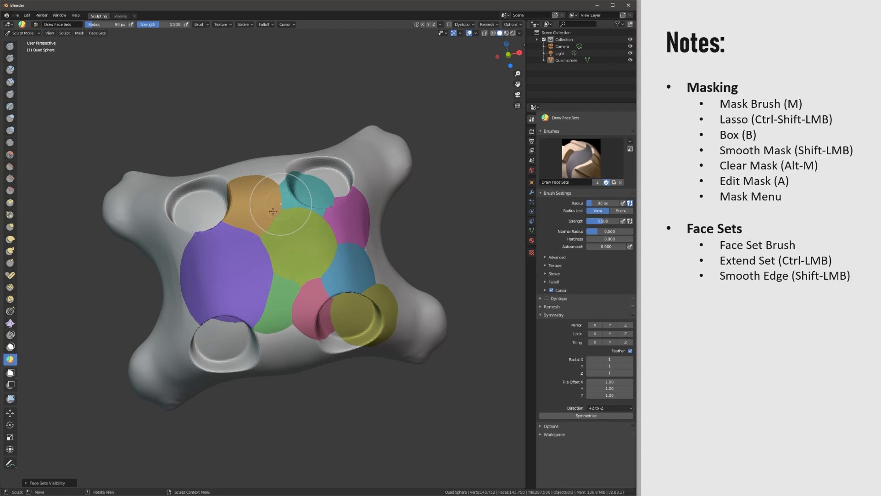
{"action": "mouse_move", "coordinate": [293, 216]}
{"action": "middle_mouse_down"}
{"action": "mouse_move", "coordinate": [250, 308]}
{"action": "mouse_move", "coordinate": [236, 193]}
{"action": "middle_mouse_up"}
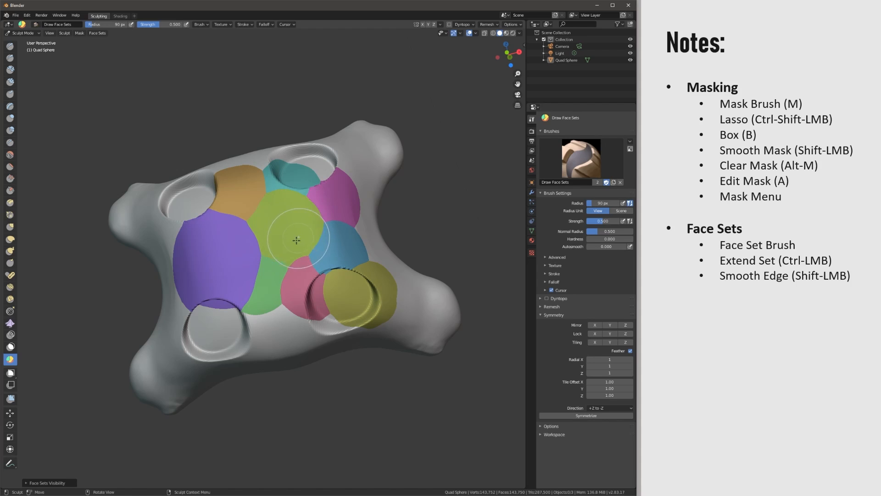
{"action": "middle_click_drag", "start_coordinate": [298, 235], "coordinate": [267, 256]}
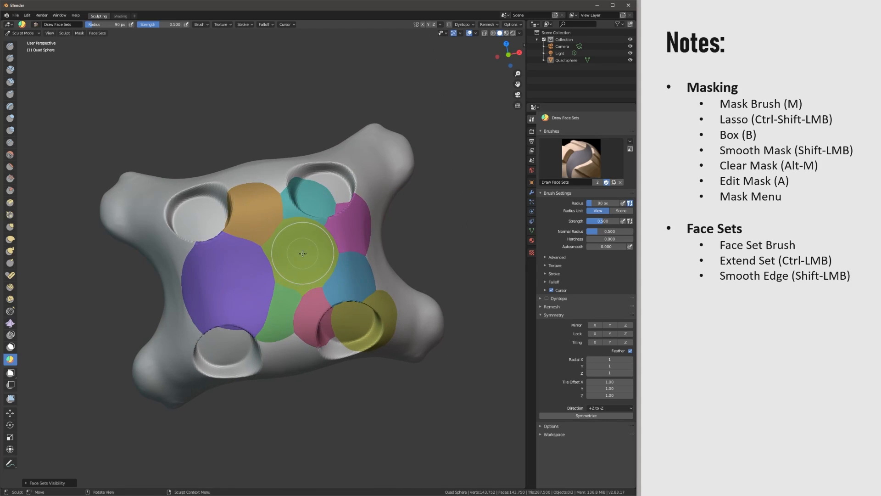
Step: Try turning all visible geometry into a single face set with Face Set From Visible, and undo it
{"action": "key", "text": "alt+w"}
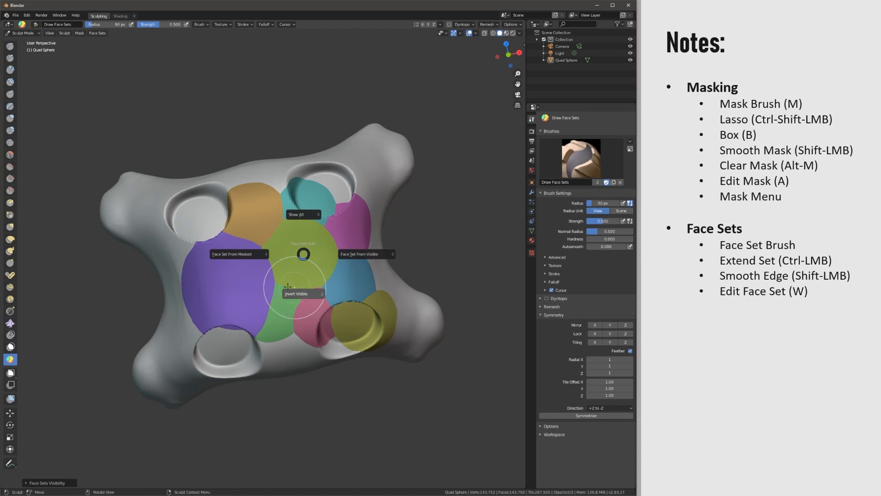
{"action": "left_click", "coordinate": [358, 254]}
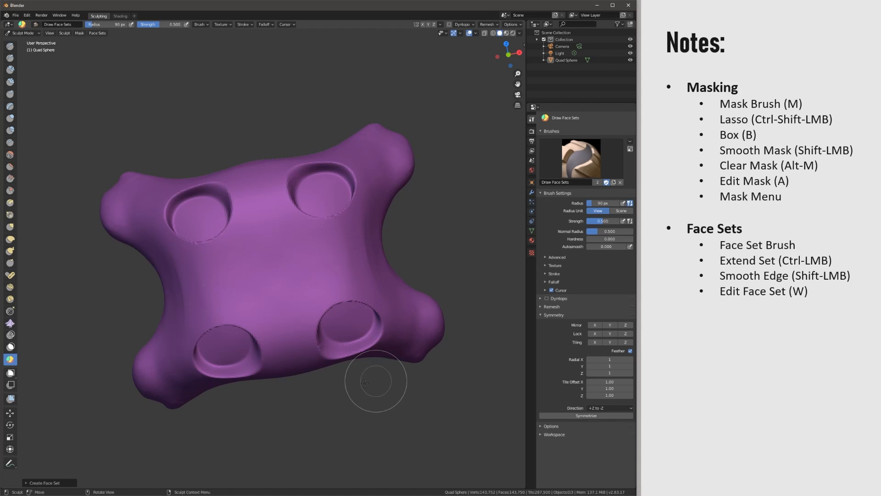
{"action": "middle_click_drag", "start_coordinate": [419, 272], "coordinate": [265, 291]}
{"action": "key", "text": "ctrl+z"}
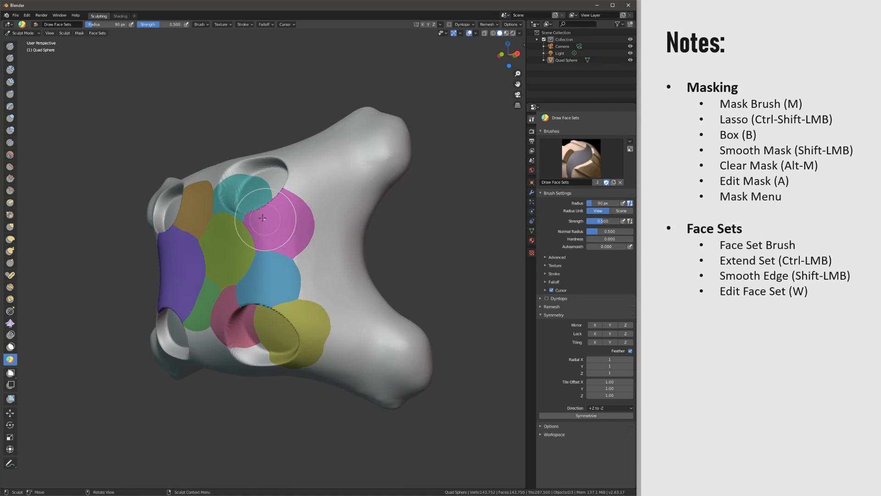
Step: Add an ico sphere to the mesh in Edit Mode and move it beside the body's upper-left corner
{"action": "middle_click_drag", "start_coordinate": [275, 226], "coordinate": [339, 142]}
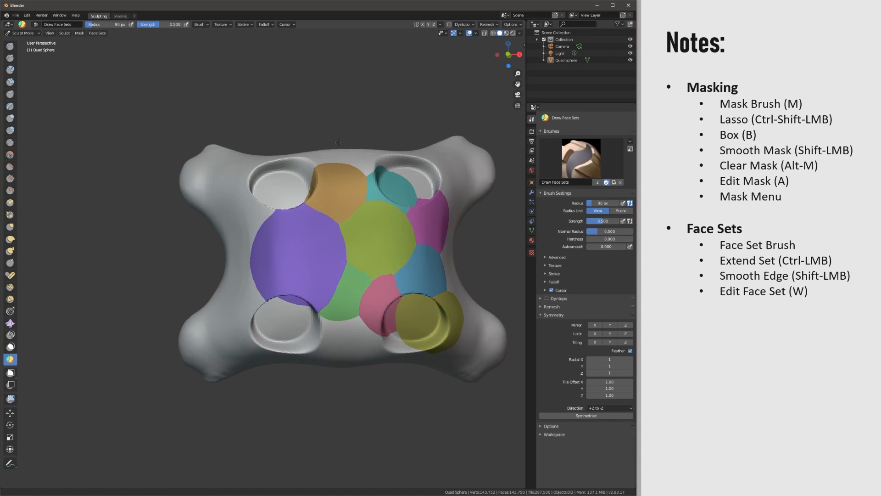
{"action": "left_click", "coordinate": [97, 33]}
{"action": "mouse_move", "coordinate": [138, 65]}
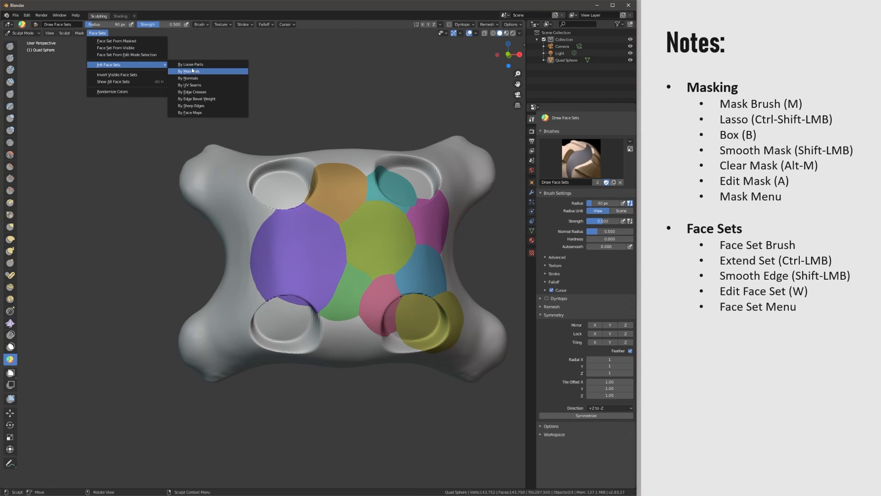
{"action": "key", "text": "Tab"}
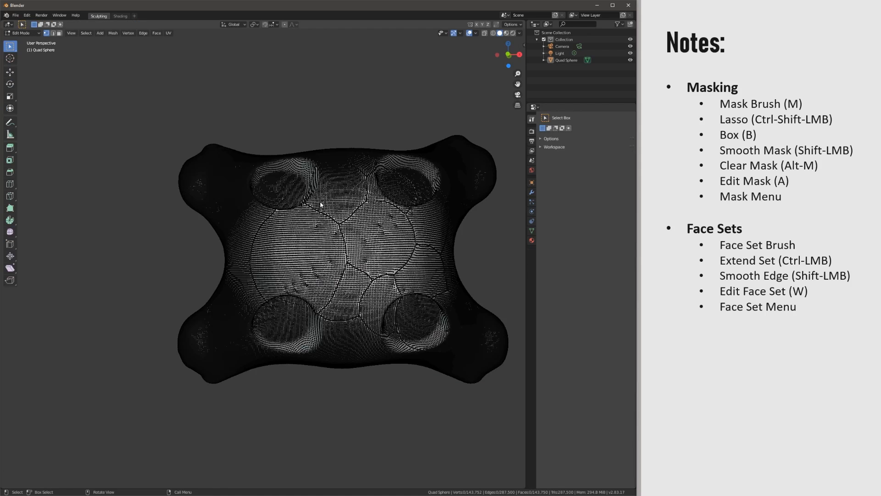
{"action": "key", "text": "shift+a"}
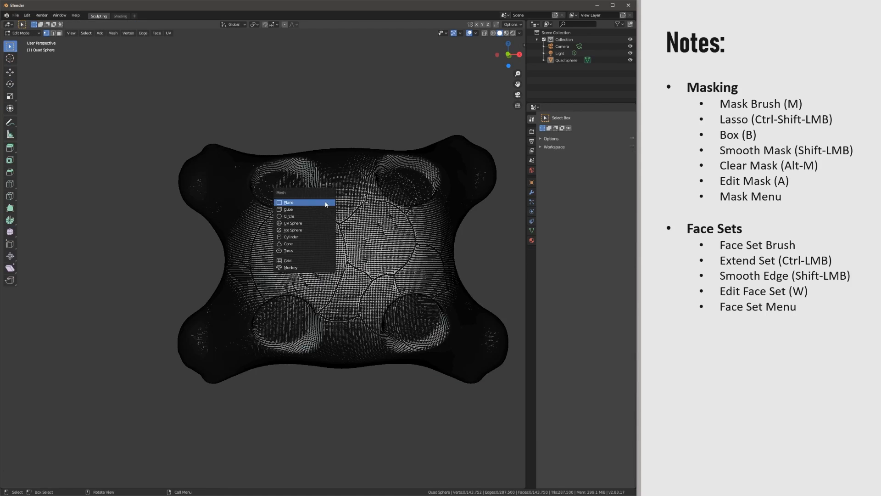
{"action": "left_click", "coordinate": [319, 230]}
{"action": "key", "text": "g"}
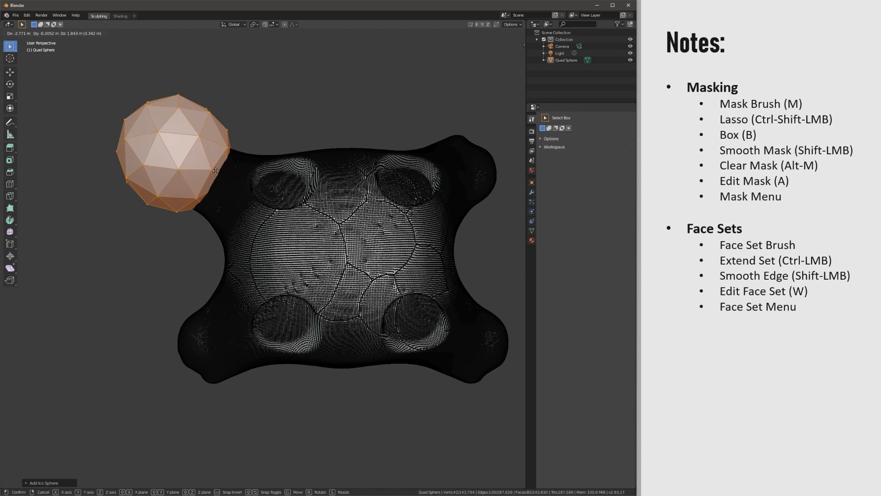
{"action": "left_click", "coordinate": [240, 144]}
Step: Duplicate the ico sphere twice into a row along the body's upper edge and return to Sculpt Mode
{"action": "key", "text": "Tab"}
{"action": "key", "text": "Tab"}
{"action": "key", "text": "shift+d"}
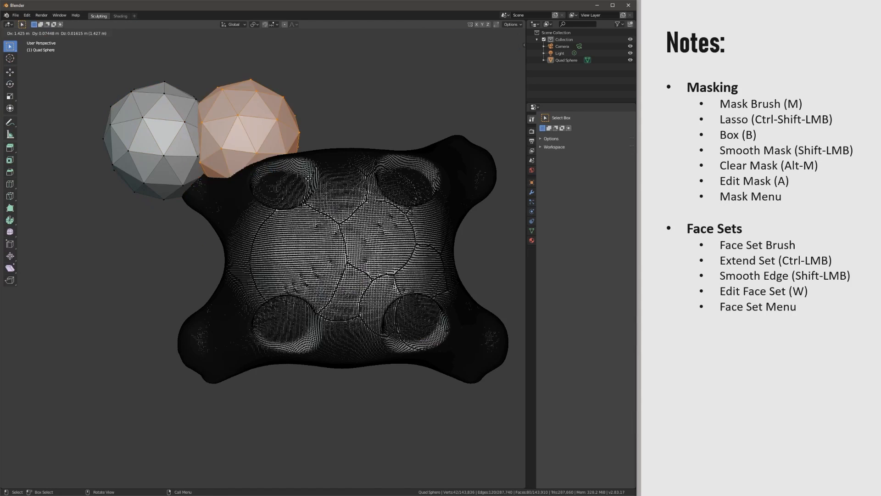
{"action": "left_click", "coordinate": [351, 174]}
{"action": "key", "text": "shift+d"}
{"action": "left_click", "coordinate": [396, 173]}
{"action": "key", "text": "Tab"}
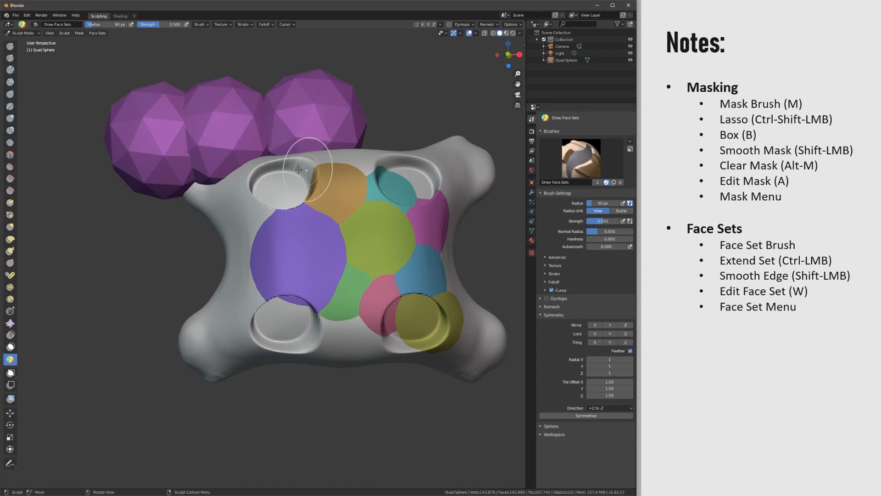
Step: Initialize the face sets by loose parts and paint two new face sets at the centre of the body
{"action": "left_click", "coordinate": [97, 33]}
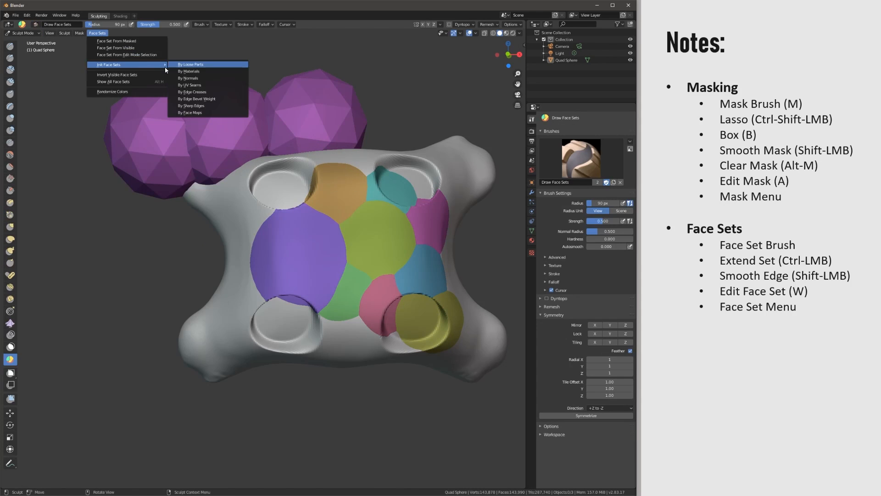
{"action": "left_click", "coordinate": [193, 65]}
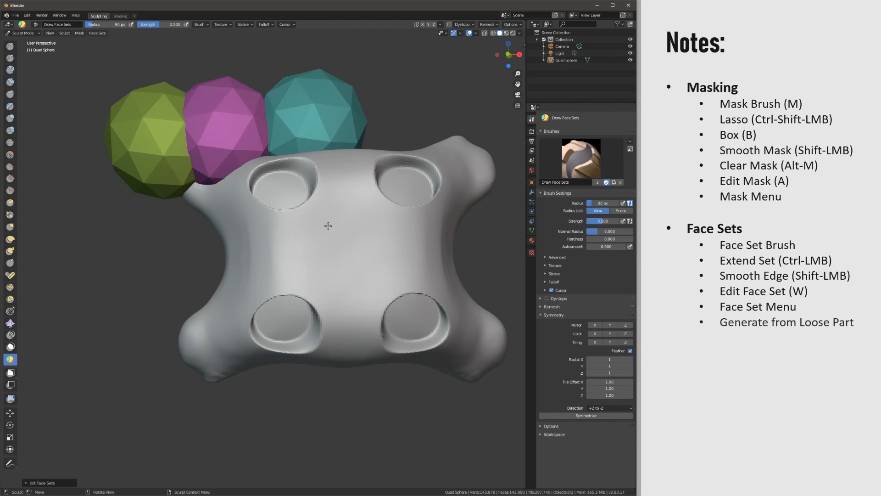
{"action": "mouse_move", "coordinate": [327, 229]}
{"action": "left_mouse_down"}
{"action": "mouse_move", "coordinate": [394, 235]}
{"action": "mouse_move", "coordinate": [388, 231]}
{"action": "left_mouse_up"}
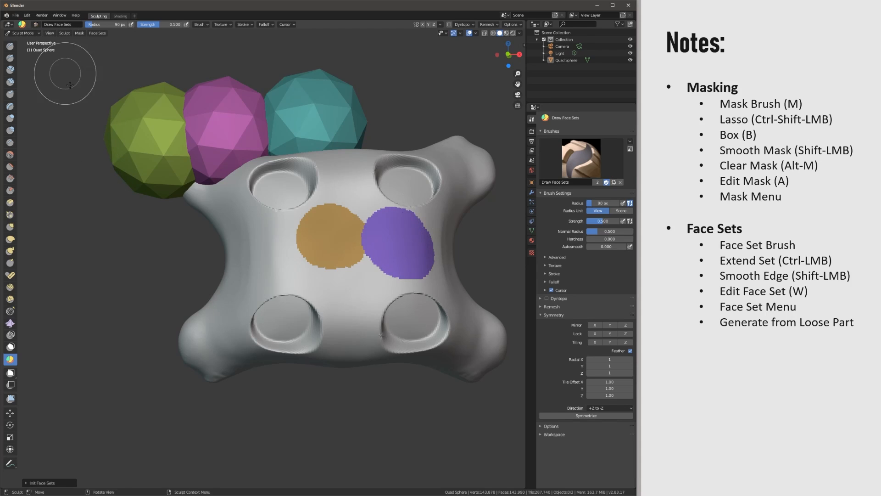
Step: Try creating a face set from an Edit Mode selection of the body's lower-left part, and undo it
{"action": "key", "text": "Tab"}
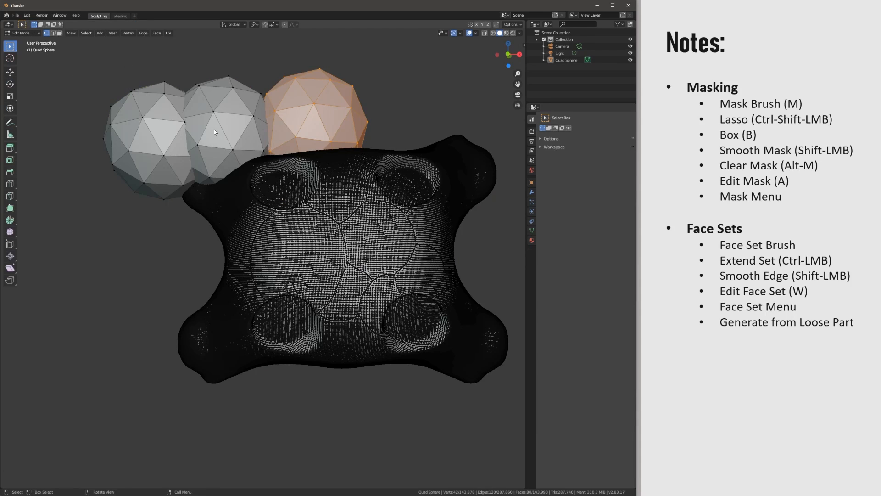
{"action": "key", "text": "alt+a"}
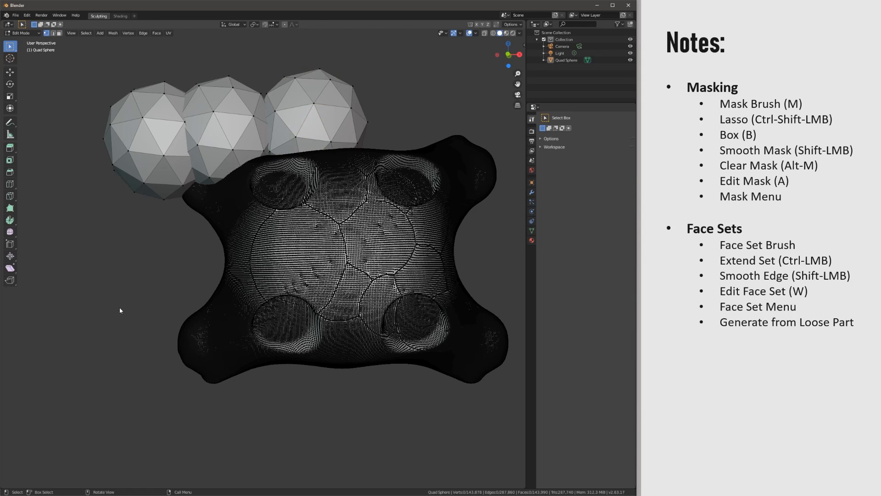
{"action": "left_click_drag", "start_coordinate": [131, 311], "coordinate": [333, 429]}
{"action": "key", "text": "Tab"}
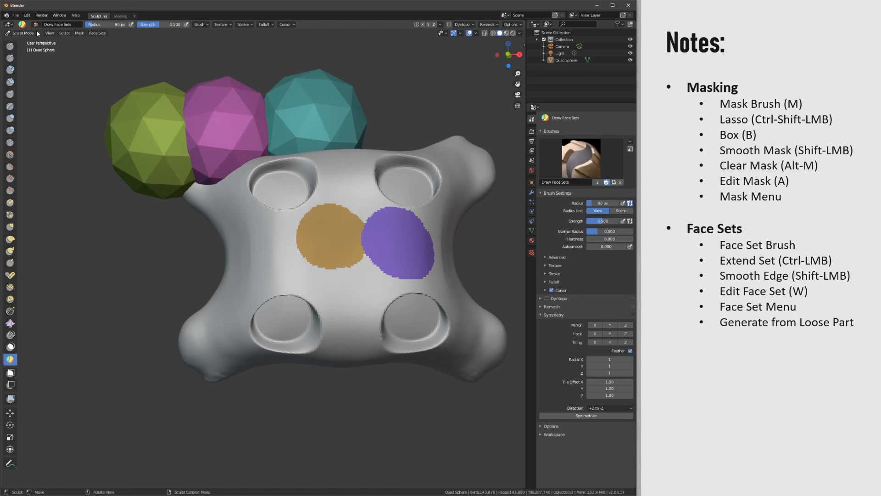
{"action": "left_click", "coordinate": [103, 35]}
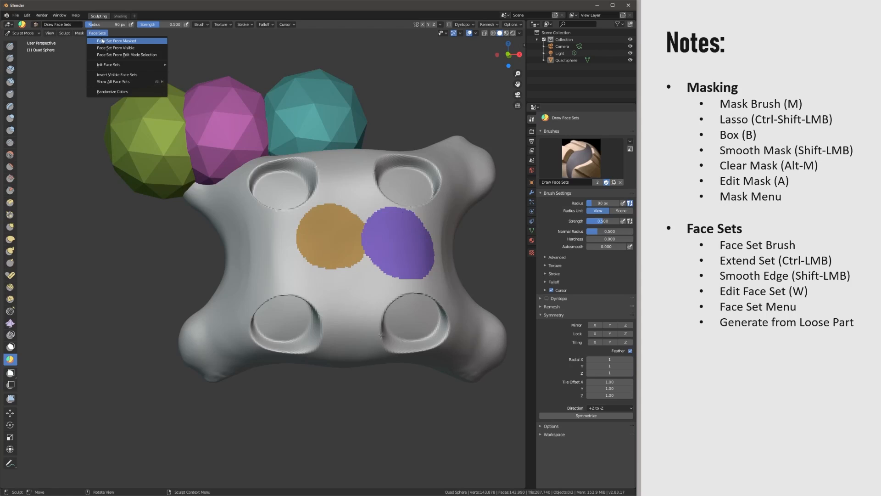
{"action": "left_click", "coordinate": [120, 56]}
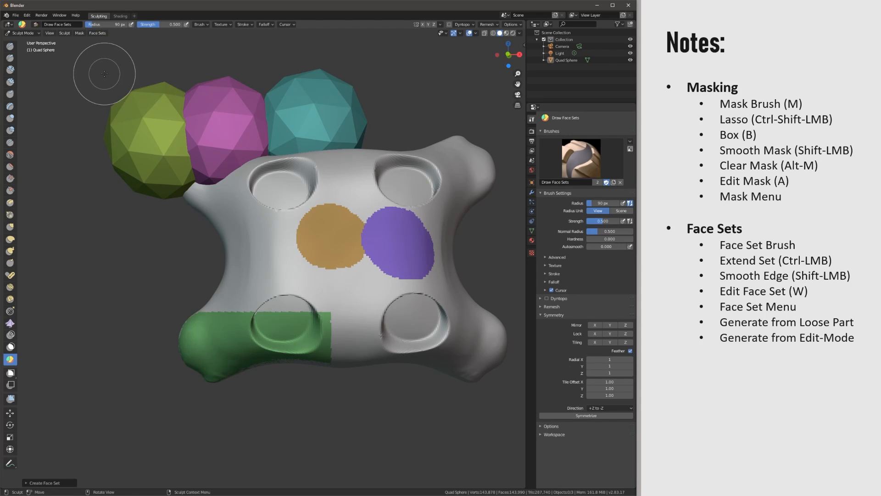
{"action": "mouse_move", "coordinate": [362, 407]}
{"action": "middle_mouse_down"}
{"action": "mouse_move", "coordinate": [329, 275]}
{"action": "mouse_move", "coordinate": [351, 299]}
{"action": "mouse_move", "coordinate": [370, 389]}
{"action": "mouse_move", "coordinate": [362, 416]}
{"action": "middle_mouse_up"}
{"action": "key", "text": "ctrl+z"}
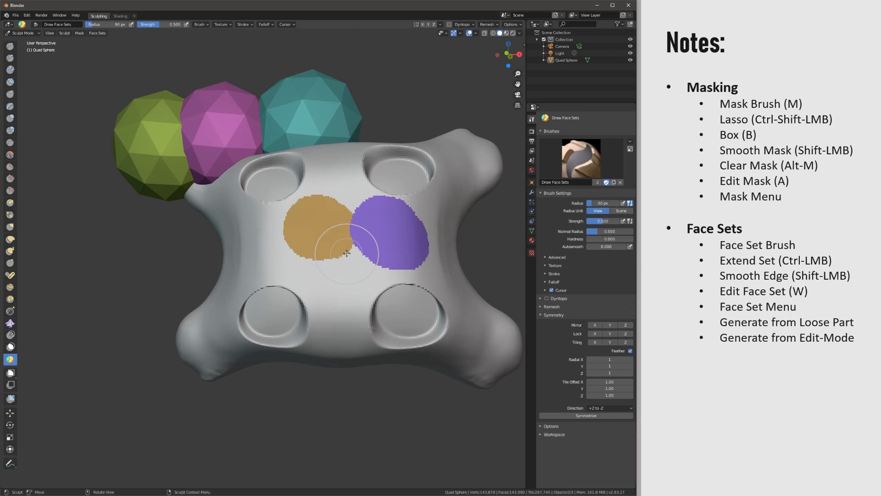
Step: Isolate the orange face set by hiding all the others, and unhide everything again
{"action": "middle_click_drag", "start_coordinate": [378, 238], "coordinate": [338, 277], "text": "shift"}
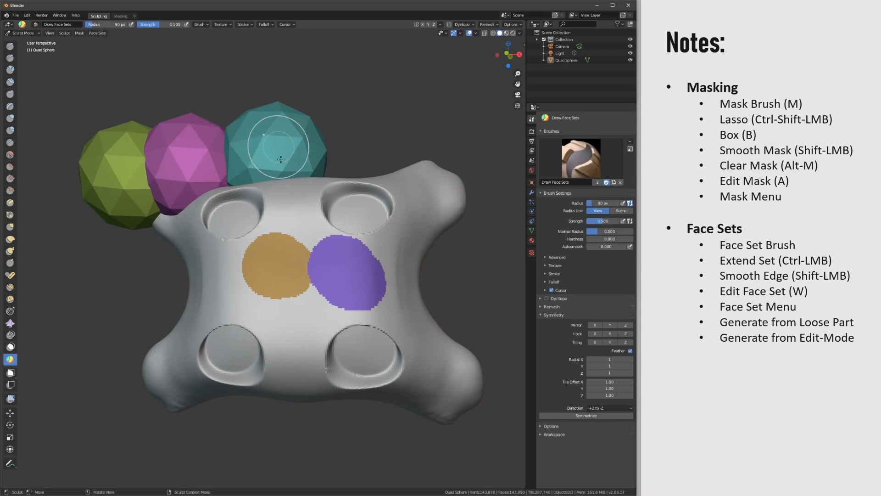
{"action": "key", "text": "shift+h"}
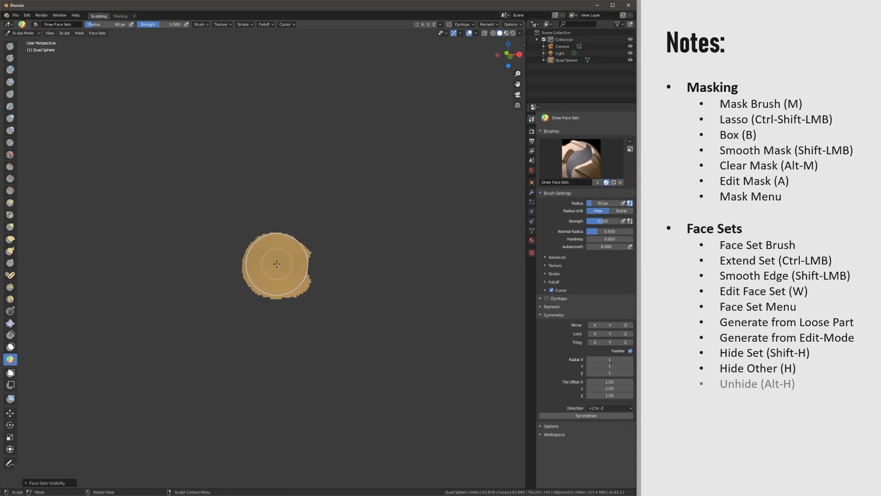
{"action": "key", "text": "alt+h"}
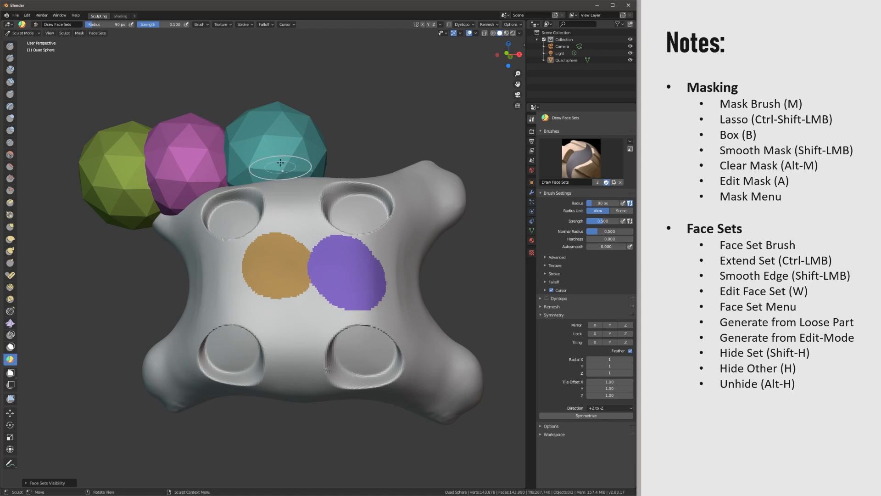
Step: Hide the ico spheres, the body and the orange face set one by one, and reveal all face sets again
{"action": "key", "text": "shift+h"}
{"action": "key", "text": "shift+h"}
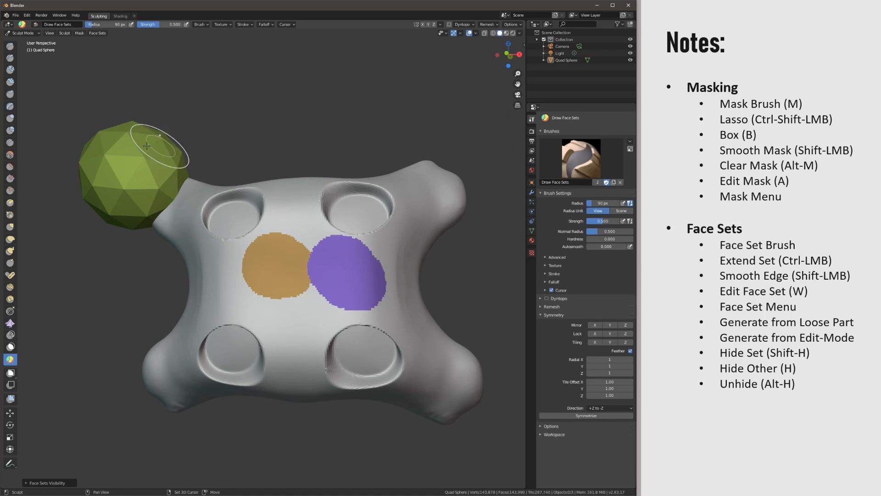
{"action": "key", "text": "shift+h"}
{"action": "key", "text": "shift+h"}
{"action": "key", "text": "shift+h"}
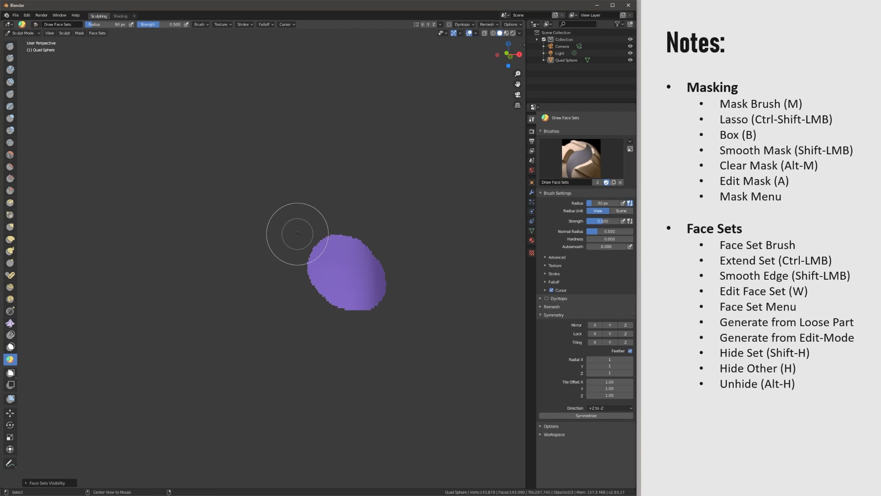
{"action": "key", "text": "alt+h"}
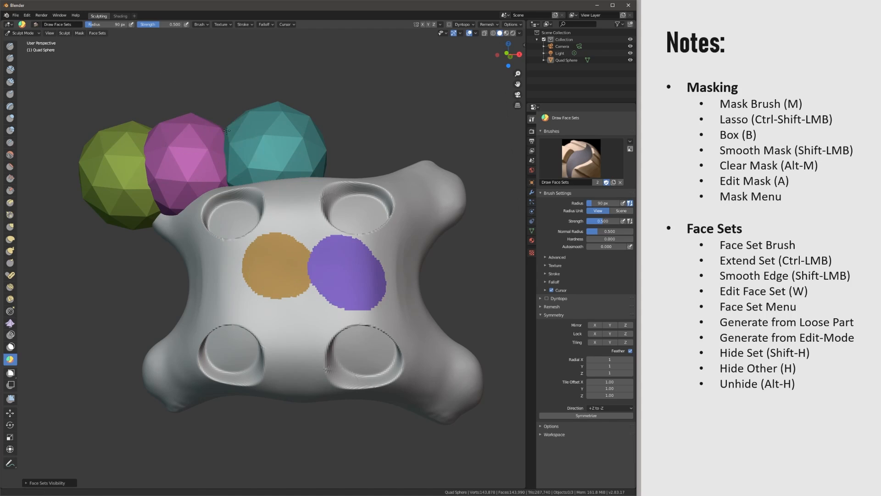
Step: Switch to the Grab brush and enlarge its radius to 305 px
{"action": "mouse_move", "coordinate": [238, 143]}
{"action": "middle_mouse_down", "text": "shift"}
{"action": "mouse_move", "coordinate": [215, 121]}
{"action": "mouse_move", "coordinate": [258, 213]}
{"action": "mouse_move", "coordinate": [244, 151]}
{"action": "middle_mouse_up", "text": "shift"}
{"action": "mouse_move", "coordinate": [202, 108]}
{"action": "middle_mouse_down", "text": "shift"}
{"action": "mouse_move", "coordinate": [264, 167]}
{"action": "mouse_move", "coordinate": [217, 116]}
{"action": "mouse_move", "coordinate": [235, 164]}
{"action": "mouse_move", "coordinate": [202, 102]}
{"action": "middle_mouse_up", "text": "shift"}
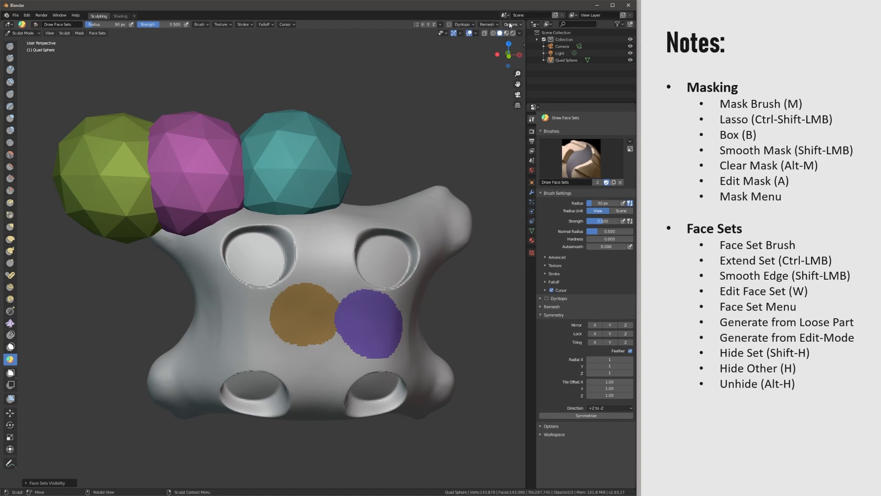
{"action": "left_click", "coordinate": [10, 227]}
{"action": "key", "text": "f"}
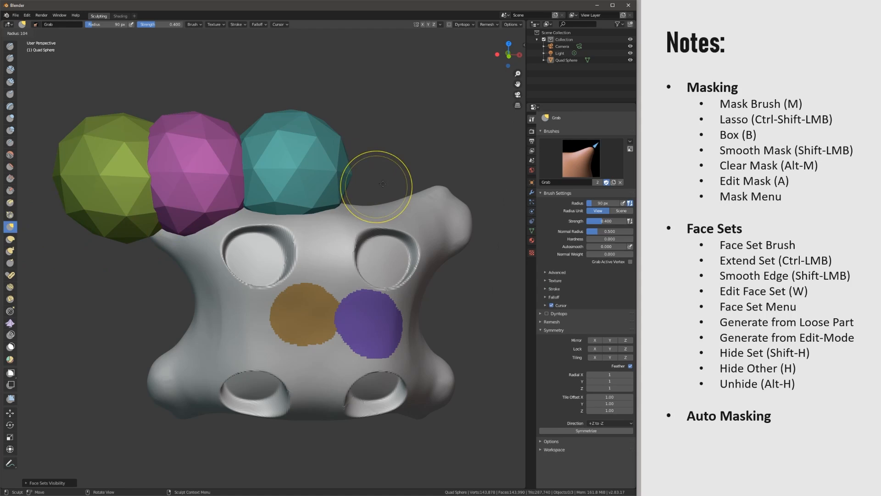
{"action": "left_click", "coordinate": [426, 170]}
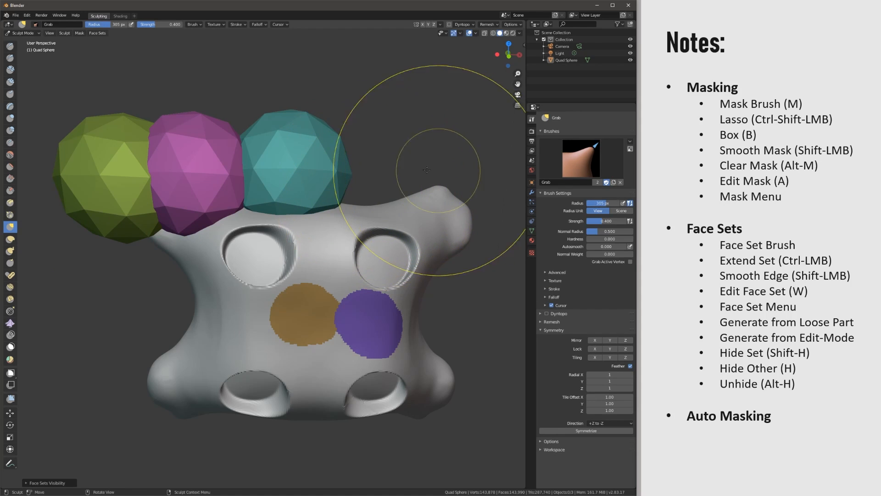
Step: Try pulling the pink and teal ico spheres together with the body's upper edge using Grab, and undo the strokes
{"action": "mouse_move", "coordinate": [256, 148]}
{"action": "left_mouse_down"}
{"action": "mouse_move", "coordinate": [237, 122]}
{"action": "mouse_move", "coordinate": [262, 133]}
{"action": "mouse_move", "coordinate": [241, 132]}
{"action": "mouse_move", "coordinate": [240, 157]}
{"action": "left_mouse_up"}
{"action": "key", "text": "ctrl+z"}
{"action": "mouse_move", "coordinate": [245, 227]}
{"action": "left_mouse_down"}
{"action": "mouse_move", "coordinate": [267, 203]}
{"action": "mouse_move", "coordinate": [246, 199]}
{"action": "left_mouse_up"}
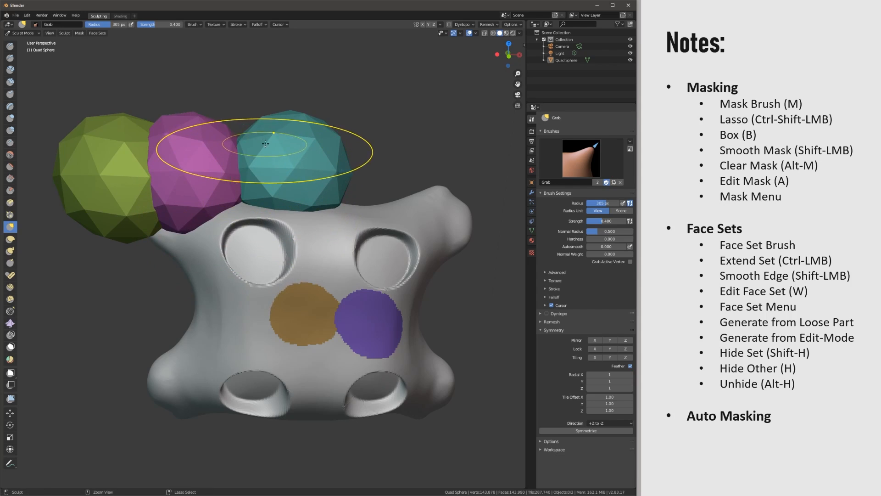
{"action": "key", "text": "ctrl+z"}
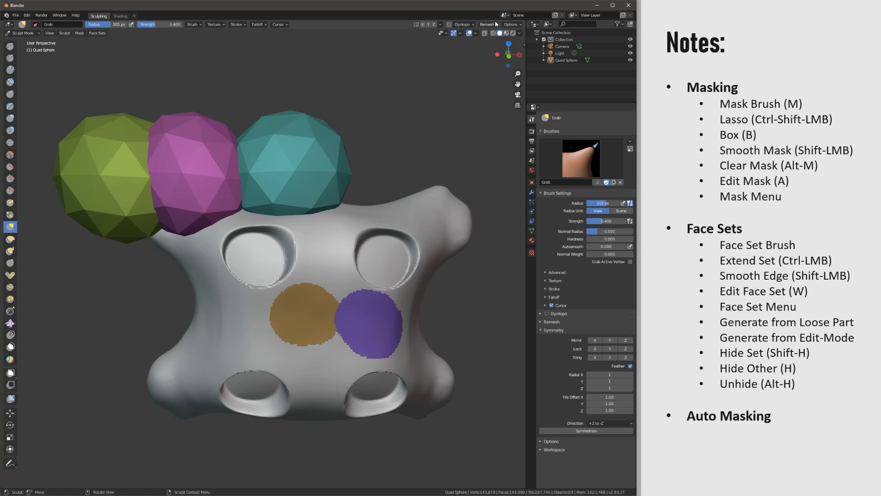
Step: Adjust the sculpting options for auto-masking and pull the pink sphere's lower-right side down towards the body with Grab
{"action": "left_click", "coordinate": [512, 25]}
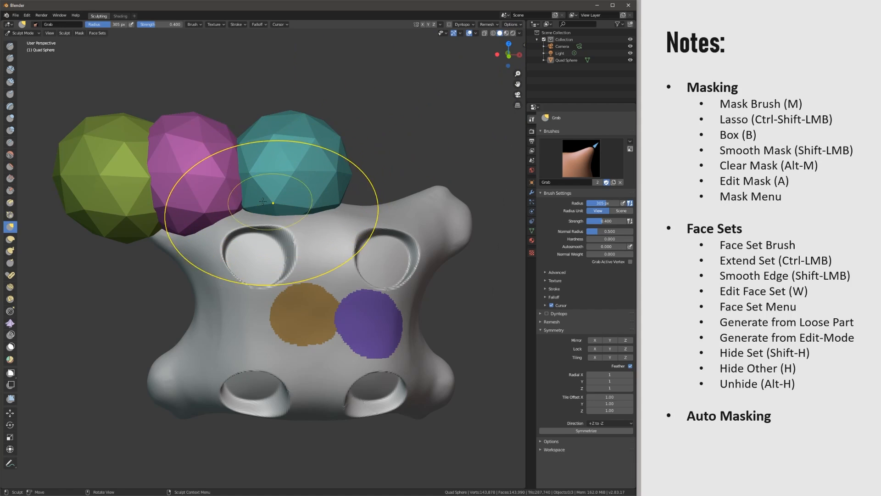
{"action": "mouse_move", "coordinate": [251, 205]}
{"action": "left_mouse_down"}
{"action": "mouse_move", "coordinate": [247, 198]}
{"action": "mouse_move", "coordinate": [262, 216]}
{"action": "mouse_move", "coordinate": [315, 233]}
{"action": "mouse_move", "coordinate": [274, 230]}
{"action": "mouse_move", "coordinate": [277, 240]}
{"action": "left_mouse_up"}
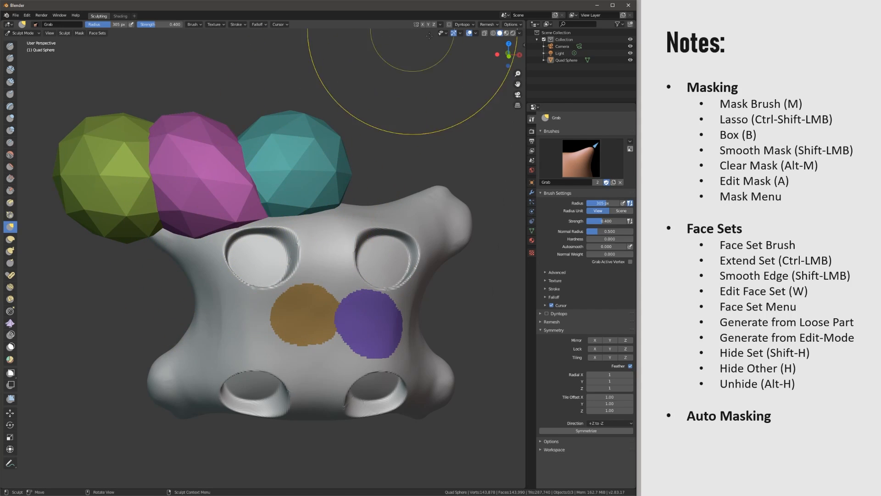
Step: Adjust the auto-masking options again and pull the body surface and the orange and purple face sets separately with Grab
{"action": "left_click", "coordinate": [520, 25]}
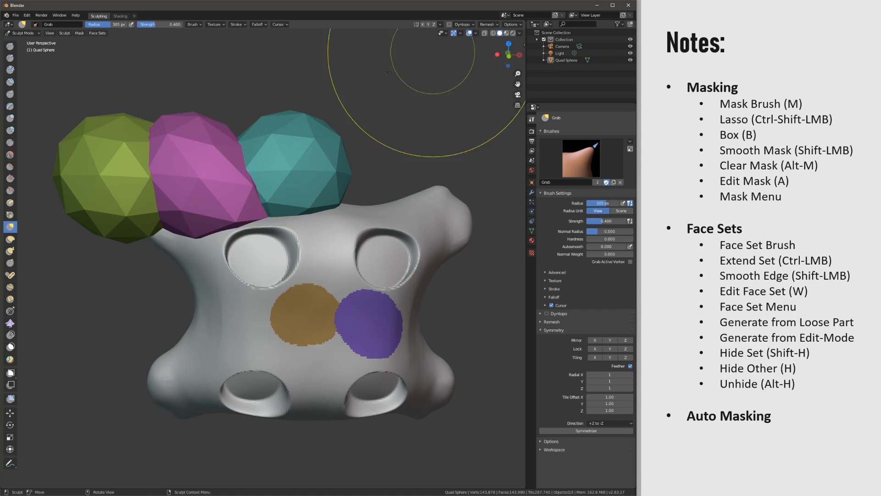
{"action": "mouse_move", "coordinate": [271, 198]}
{"action": "left_mouse_down"}
{"action": "mouse_move", "coordinate": [218, 189]}
{"action": "mouse_move", "coordinate": [239, 192]}
{"action": "mouse_move", "coordinate": [250, 179]}
{"action": "mouse_move", "coordinate": [275, 192]}
{"action": "left_mouse_up"}
{"action": "mouse_move", "coordinate": [327, 285]}
{"action": "left_mouse_down"}
{"action": "mouse_move", "coordinate": [374, 319]}
{"action": "mouse_move", "coordinate": [366, 310]}
{"action": "mouse_move", "coordinate": [358, 315]}
{"action": "left_mouse_up"}
{"action": "mouse_move", "coordinate": [298, 325]}
{"action": "left_mouse_down"}
{"action": "mouse_move", "coordinate": [294, 313]}
{"action": "mouse_move", "coordinate": [312, 339]}
{"action": "mouse_move", "coordinate": [301, 327]}
{"action": "left_mouse_up"}
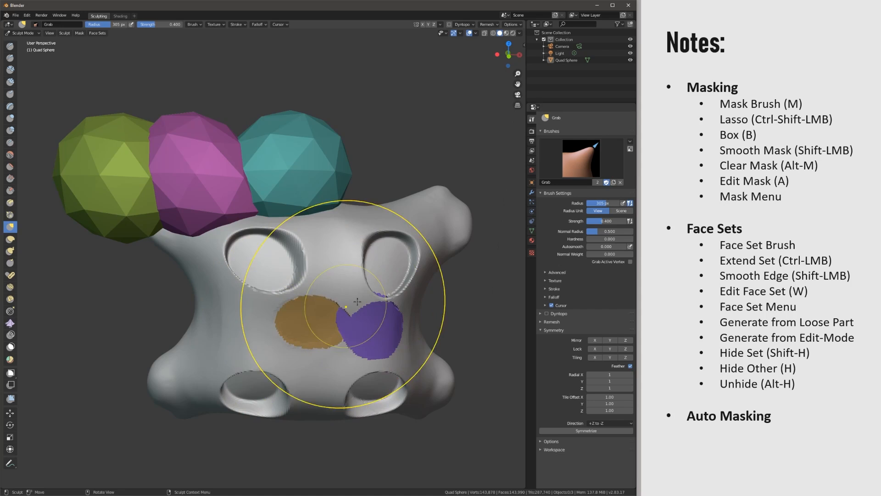
{"action": "left_click_drag", "start_coordinate": [344, 305], "coordinate": [321, 253]}
{"action": "left_click_drag", "start_coordinate": [361, 323], "coordinate": [371, 324]}
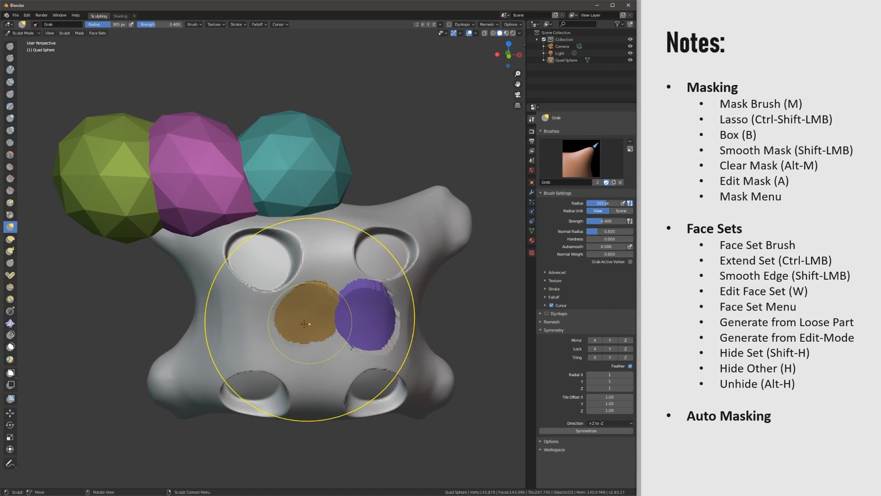
Step: Nudge the orange face set with Grab and smooth the distorted surface around the orange and purple face sets
{"action": "mouse_move", "coordinate": [305, 321]}
{"action": "left_mouse_down"}
{"action": "mouse_move", "coordinate": [312, 312]}
{"action": "mouse_move", "coordinate": [314, 324]}
{"action": "left_mouse_up"}
{"action": "mouse_move", "coordinate": [317, 290]}
{"action": "left_mouse_down", "text": "shift"}
{"action": "mouse_move", "coordinate": [296, 310]}
{"action": "mouse_move", "coordinate": [298, 290]}
{"action": "left_mouse_up", "text": "shift"}
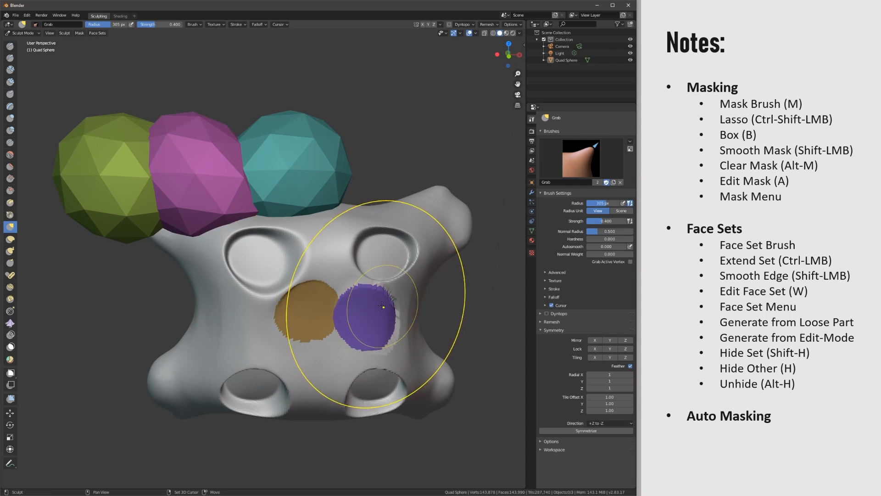
{"action": "left_click_drag", "start_coordinate": [384, 308], "coordinate": [369, 323], "text": "shift"}
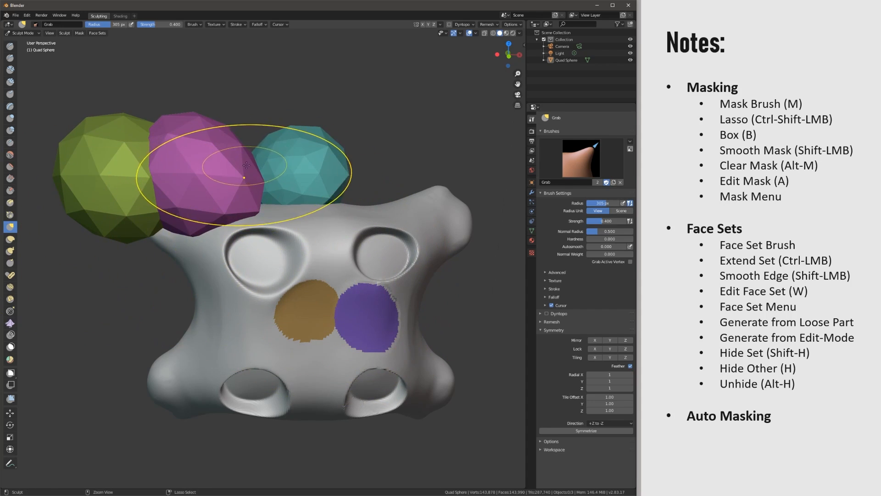
Step: Check the auto-masking settings of the brush and the sculpting options, and smooth the rim of the body's lower-right recess
{"action": "left_click", "coordinate": [197, 24]}
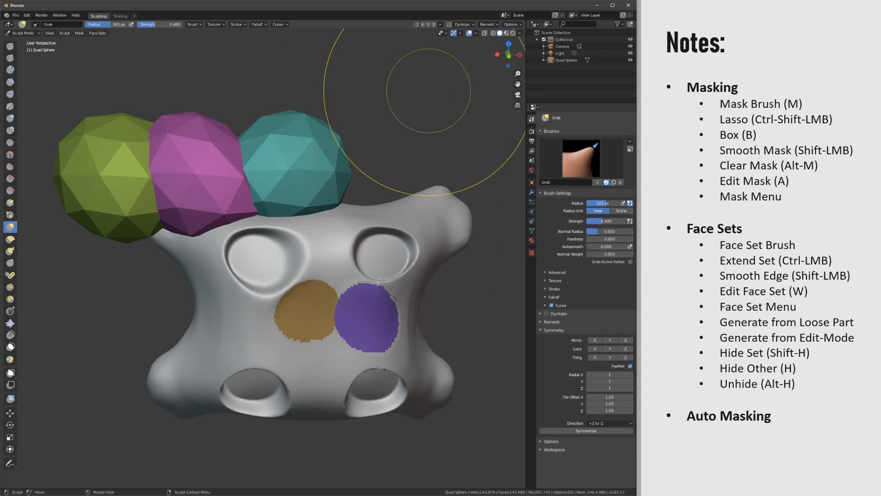
{"action": "left_click", "coordinate": [519, 26]}
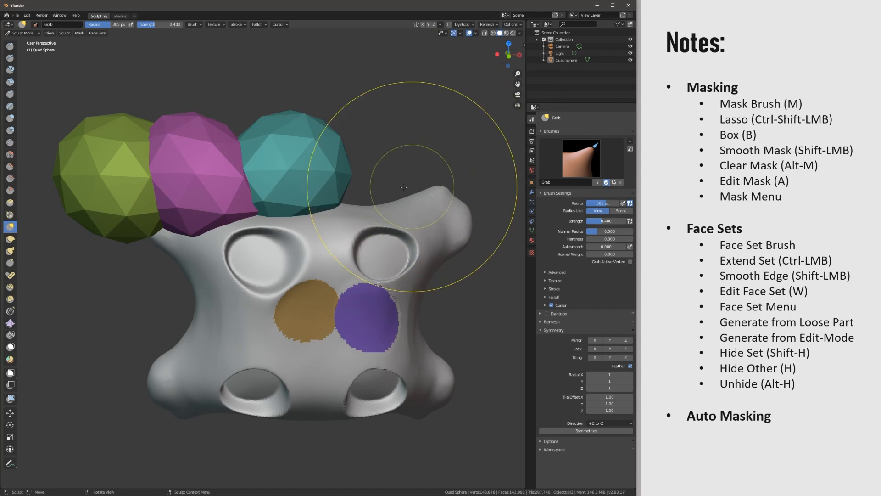
{"action": "middle_click_drag", "start_coordinate": [374, 186], "coordinate": [346, 260]}
{"action": "mouse_move", "coordinate": [345, 260]}
{"action": "left_mouse_down", "text": "shift"}
{"action": "mouse_move", "coordinate": [385, 266]}
{"action": "mouse_move", "coordinate": [350, 270]}
{"action": "mouse_move", "coordinate": [366, 277]}
{"action": "left_mouse_up", "text": "shift"}
{"action": "mouse_move", "coordinate": [376, 237]}
{"action": "middle_mouse_down"}
{"action": "mouse_move", "coordinate": [385, 263]}
{"action": "mouse_move", "coordinate": [346, 370]}
{"action": "mouse_move", "coordinate": [359, 277]}
{"action": "mouse_move", "coordinate": [321, 187]}
{"action": "middle_mouse_up"}
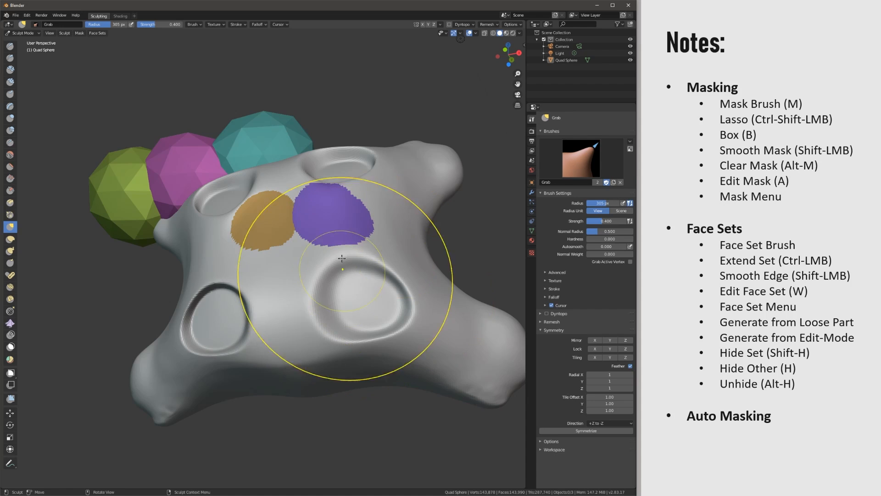
{"action": "mouse_move", "coordinate": [314, 256]}
{"action": "middle_mouse_down"}
{"action": "mouse_move", "coordinate": [307, 233]}
{"action": "mouse_move", "coordinate": [276, 292]}
{"action": "mouse_move", "coordinate": [295, 251]}
{"action": "mouse_move", "coordinate": [494, 269]}
{"action": "mouse_move", "coordinate": [354, 270]}
{"action": "mouse_move", "coordinate": [236, 255]}
{"action": "middle_mouse_up"}
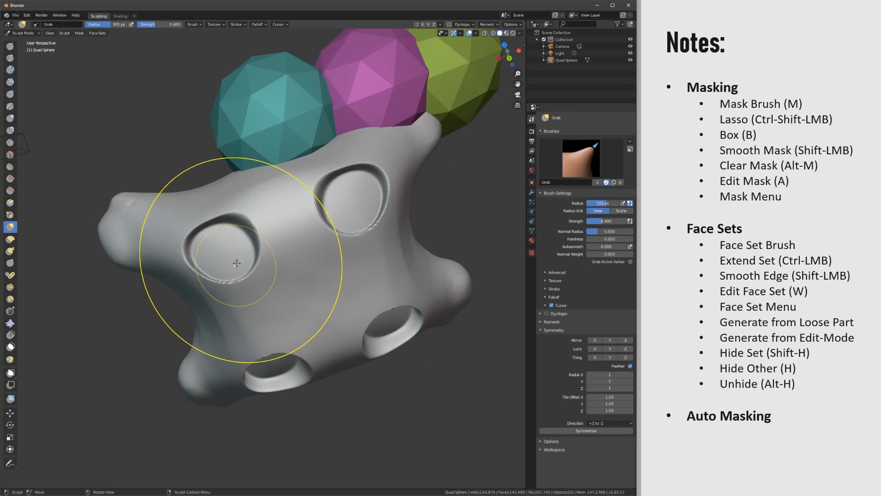
{"action": "middle_click_drag", "start_coordinate": [367, 204], "coordinate": [364, 373], "text": "shift"}
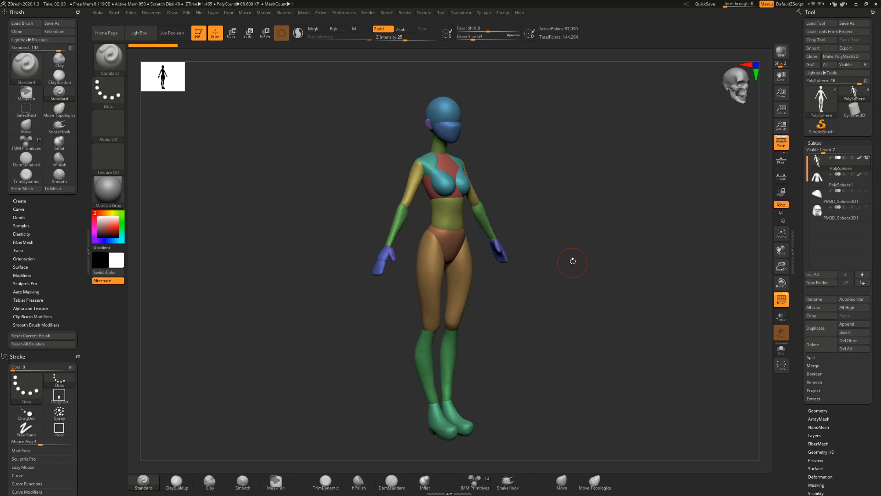
{"action": "left_click_drag", "start_coordinate": [572, 258], "coordinate": [549, 248]}
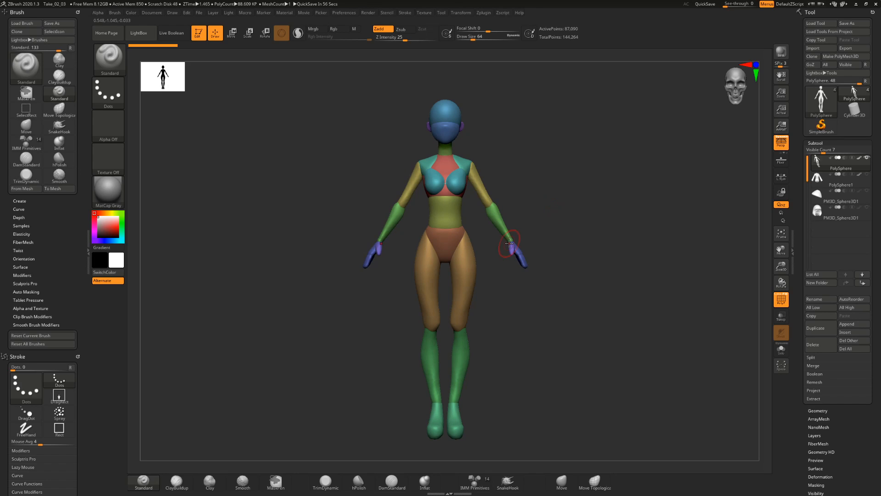
{"action": "left_click_drag", "start_coordinate": [535, 197], "coordinate": [476, 216]}
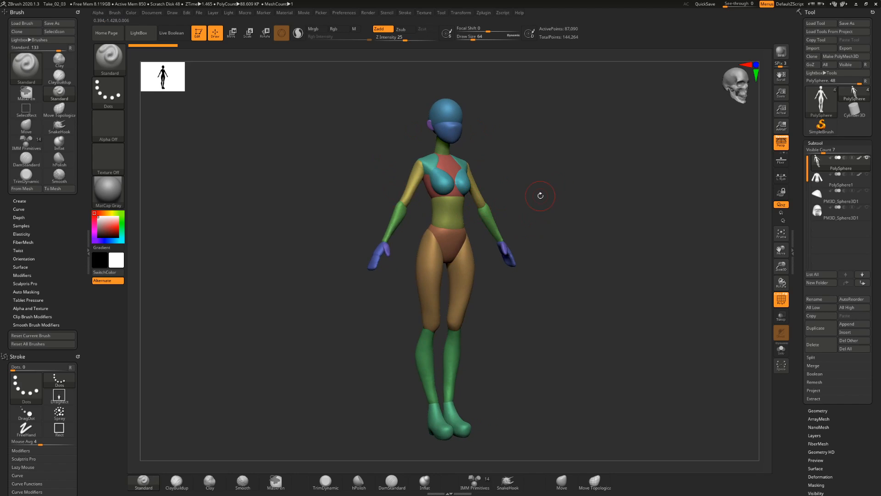
{"action": "left_click_drag", "start_coordinate": [540, 195], "coordinate": [500, 112]}
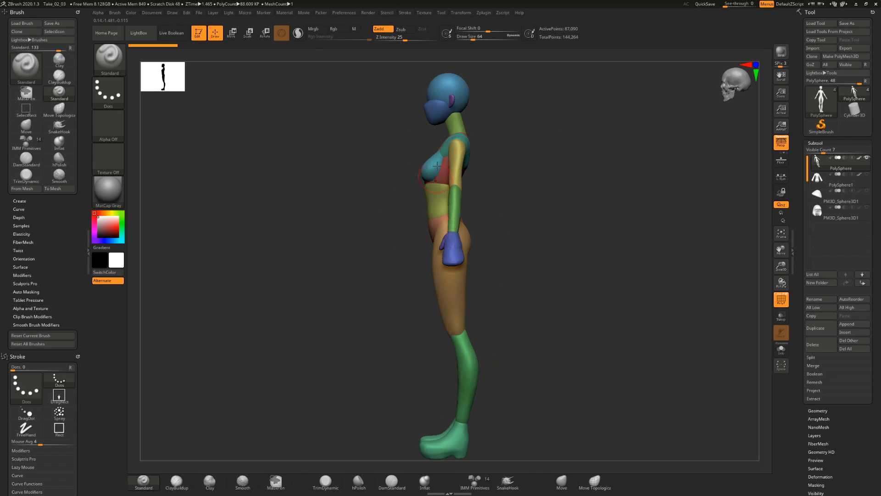
{"action": "mouse_move", "coordinate": [513, 311]}
{"action": "left_mouse_down"}
{"action": "mouse_move", "coordinate": [547, 281]}
{"action": "mouse_move", "coordinate": [557, 307]}
{"action": "mouse_move", "coordinate": [538, 294]}
{"action": "mouse_move", "coordinate": [597, 306]}
{"action": "mouse_move", "coordinate": [546, 304]}
{"action": "mouse_move", "coordinate": [523, 294]}
{"action": "mouse_move", "coordinate": [527, 282]}
{"action": "mouse_move", "coordinate": [488, 291]}
{"action": "mouse_move", "coordinate": [496, 241]}
{"action": "left_mouse_up"}
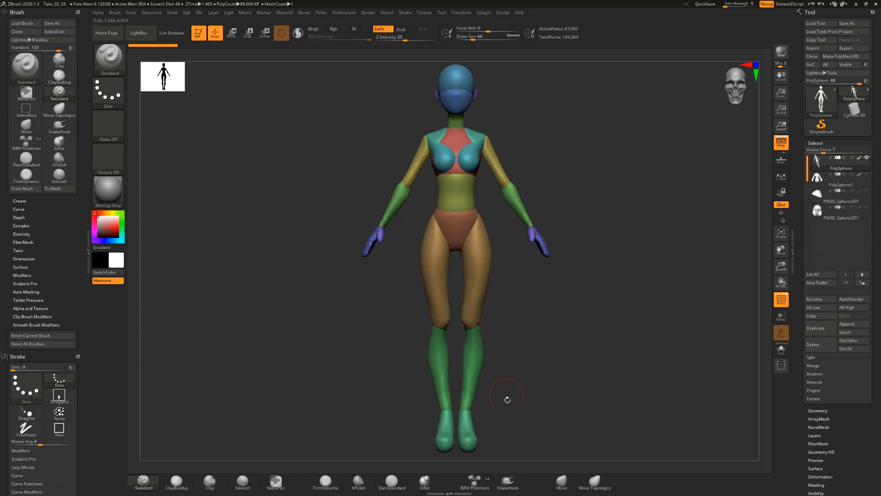
{"action": "mouse_move", "coordinate": [517, 337]}
{"action": "left_mouse_down"}
{"action": "mouse_move", "coordinate": [507, 253]}
{"action": "mouse_move", "coordinate": [553, 350]}
{"action": "left_mouse_up"}
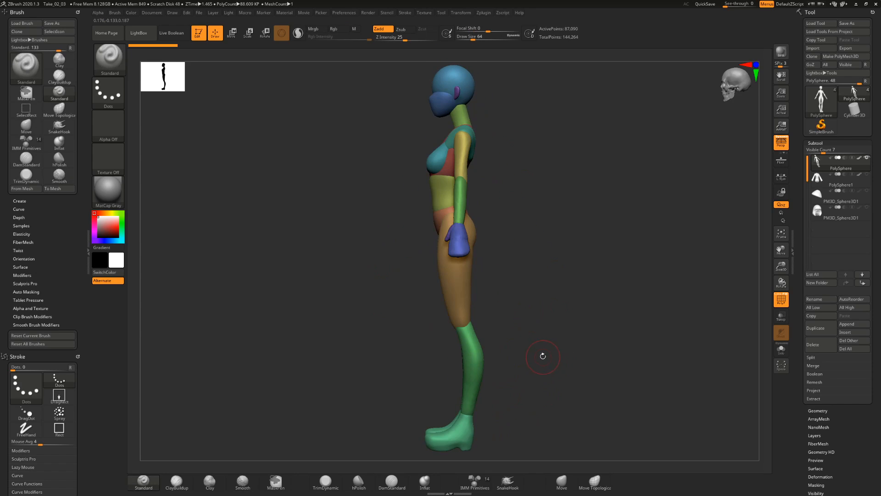